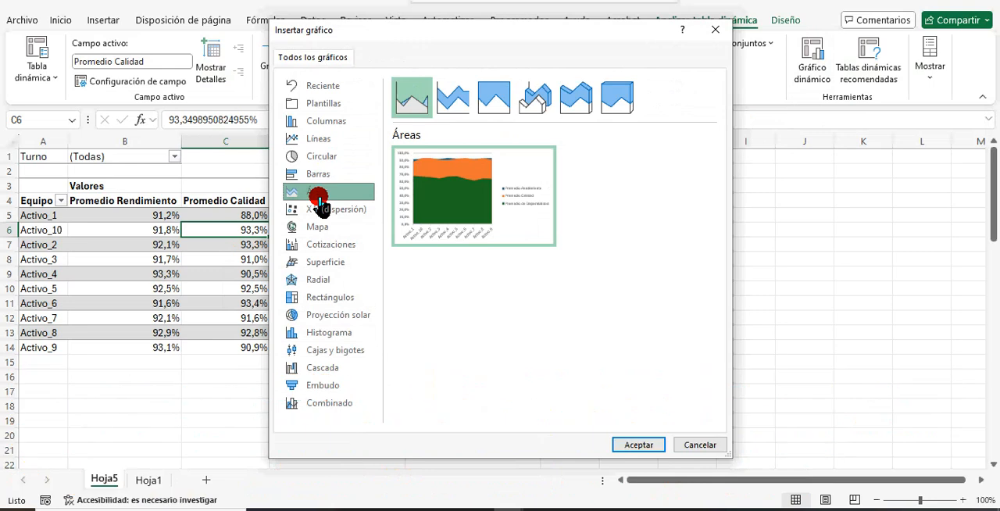
Review the available chart types and insert a clustered column (Columnas agrupadas) pivot chart from the pivot table.
{"action": "left_click", "coordinate": [319, 210]}
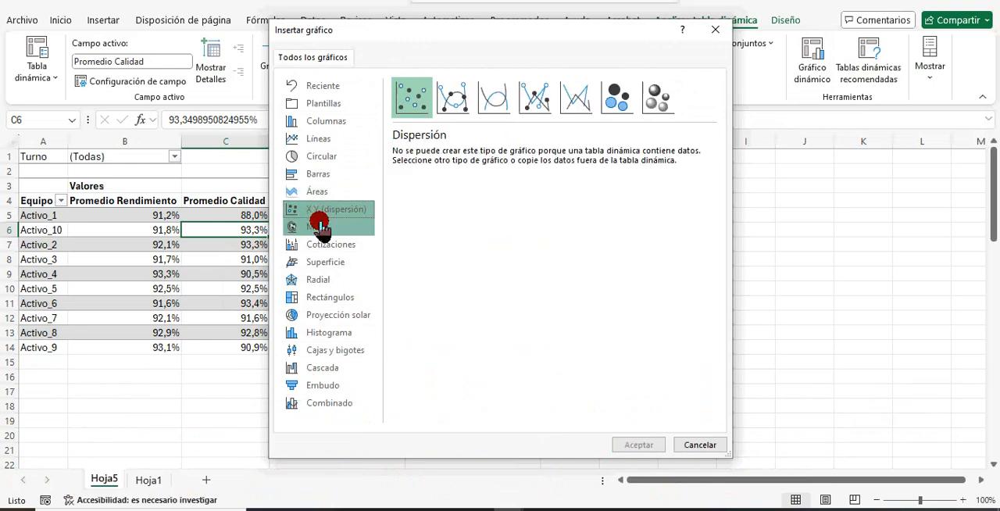
{"action": "left_click", "coordinate": [321, 227]}
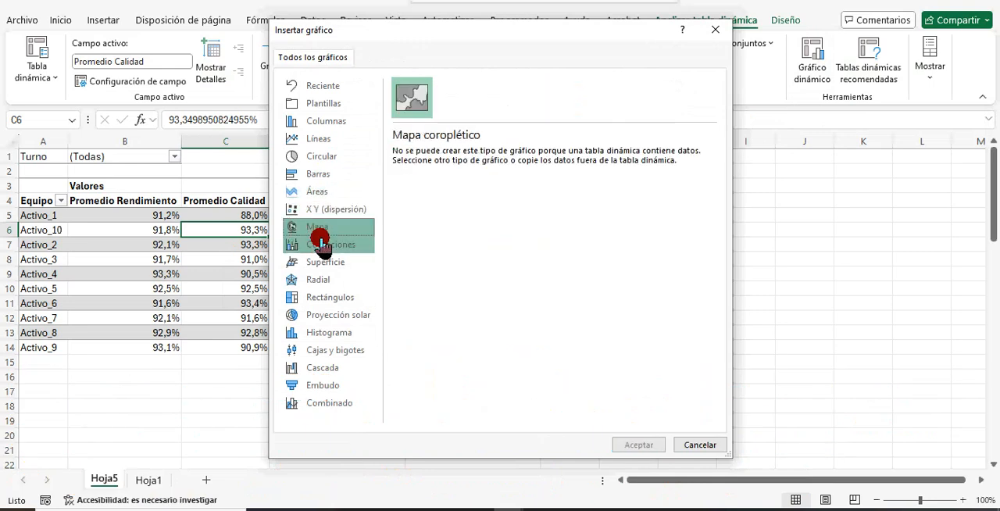
{"action": "left_click", "coordinate": [321, 243]}
{"action": "left_click", "coordinate": [325, 263]}
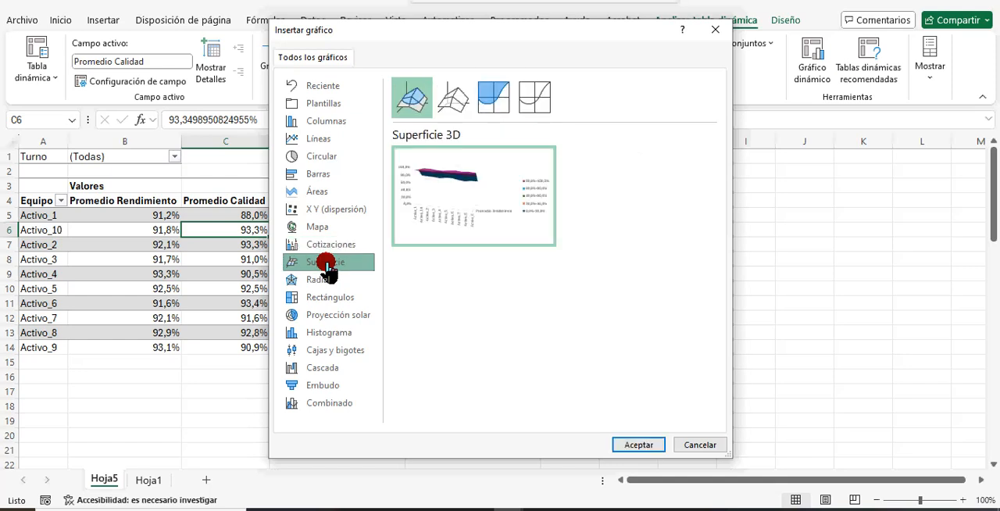
{"action": "left_click", "coordinate": [326, 122]}
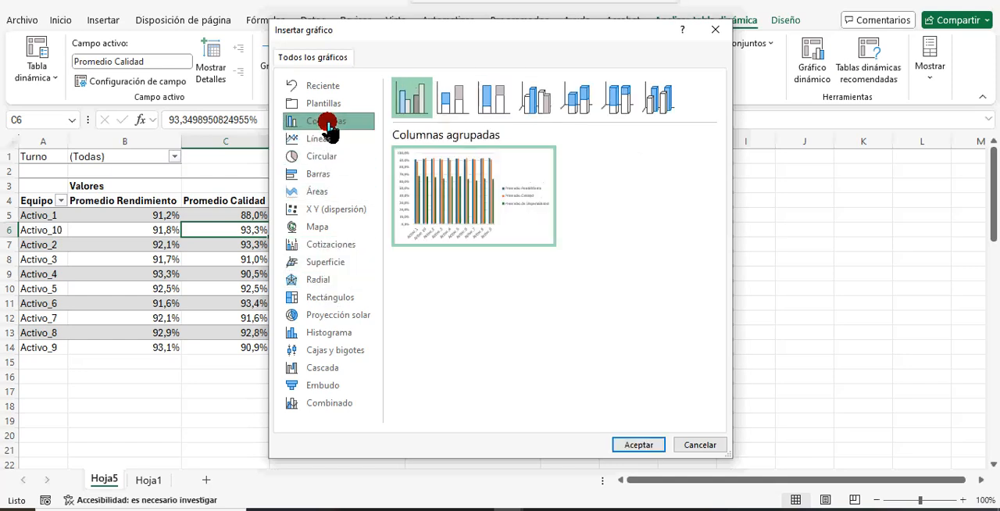
{"action": "left_click", "coordinate": [634, 444]}
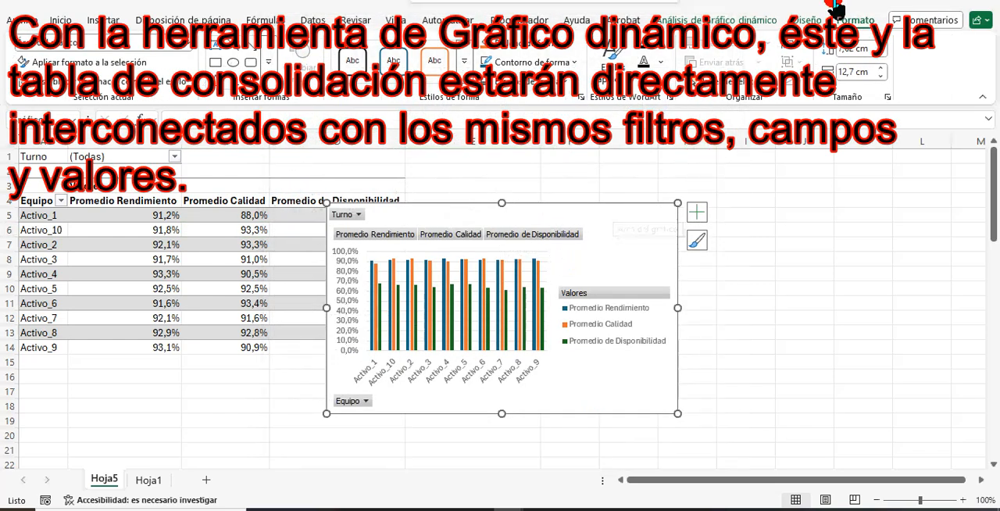
Change the pivot chart's type to stacked columns (Columnas apiladas) and enlarge the chart up to row 1 and across to column I.
{"action": "left_click", "coordinate": [806, 20]}
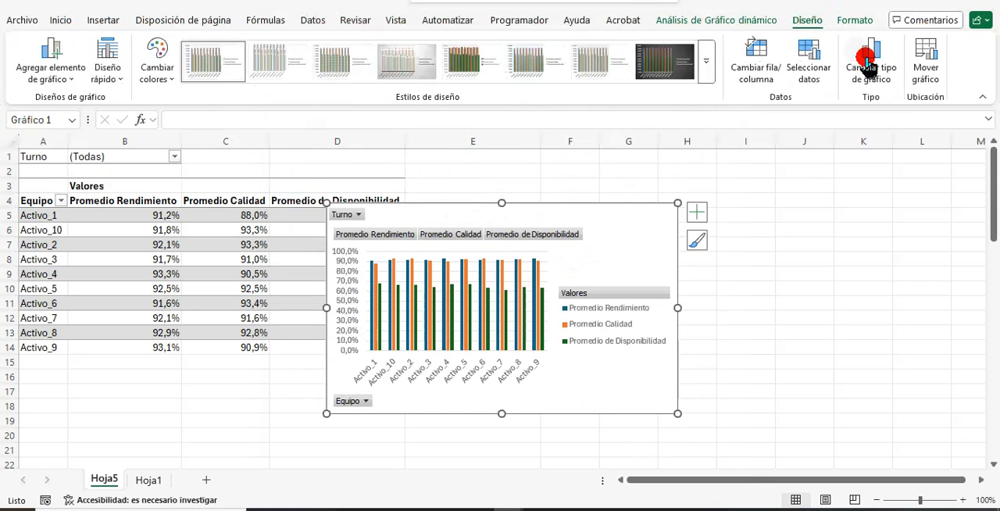
{"action": "left_click", "coordinate": [869, 59]}
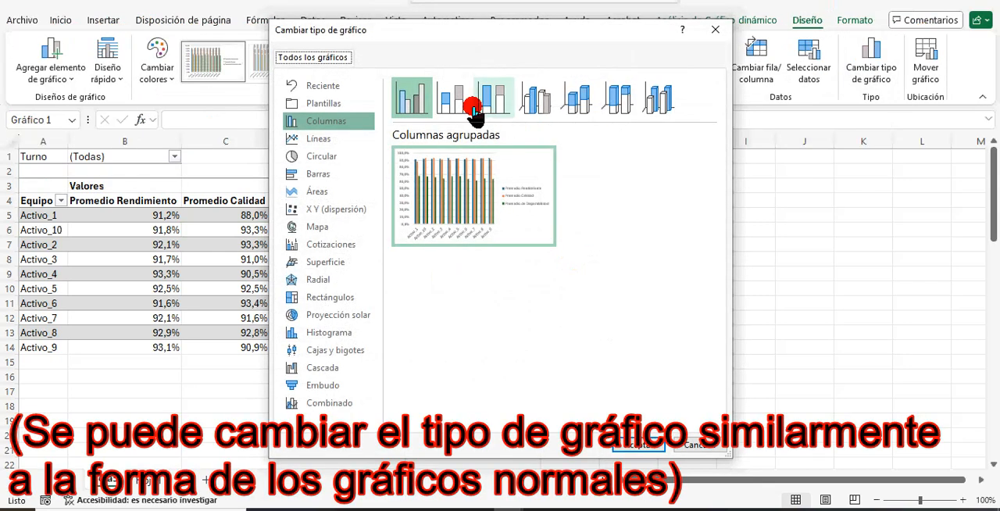
{"action": "left_click", "coordinate": [457, 102]}
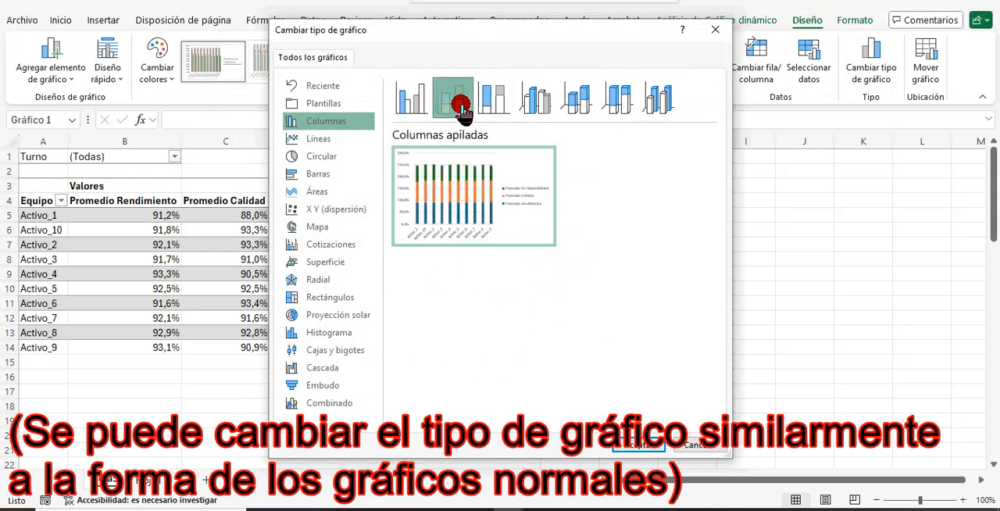
{"action": "left_click", "coordinate": [638, 446]}
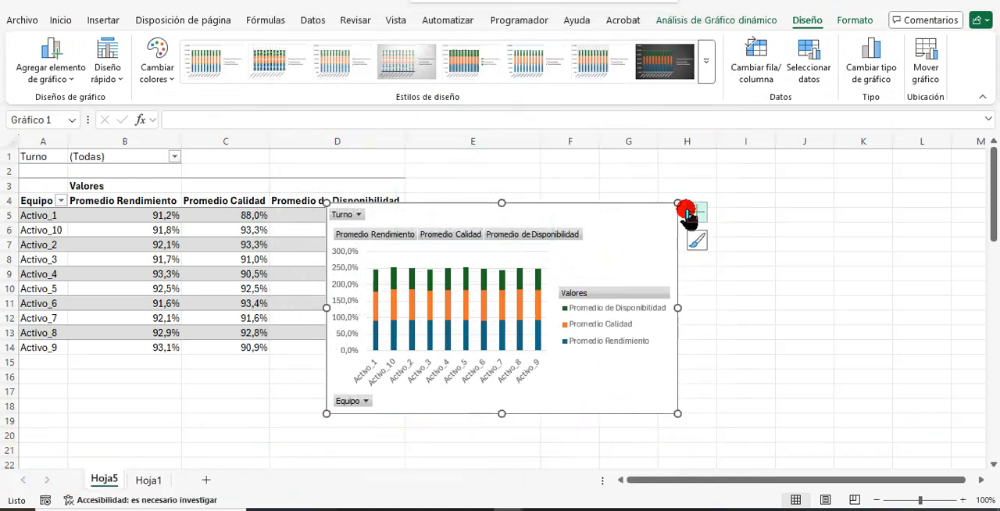
{"action": "left_click_drag", "start_coordinate": [676, 205], "coordinate": [771, 160]}
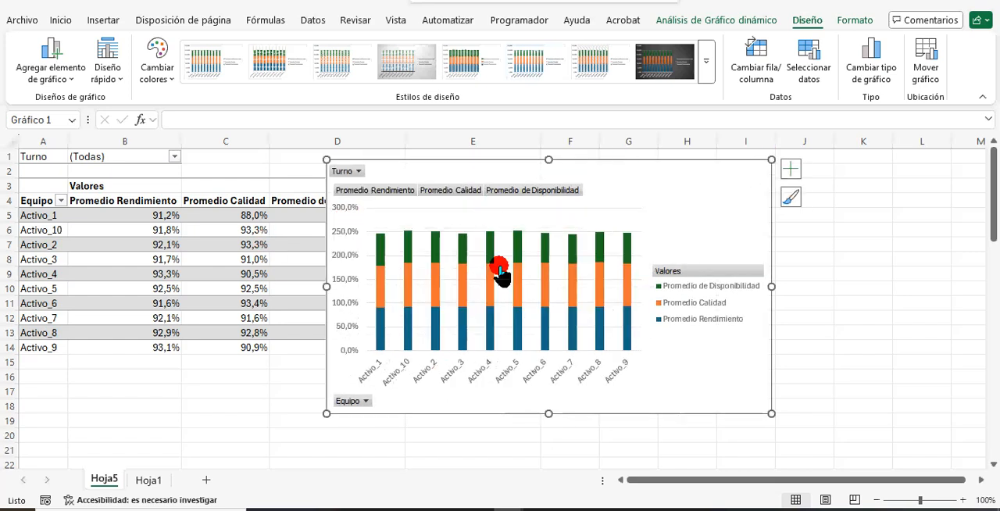
Display the pivot chart's field list to view its field areas and hide it again.
{"action": "left_click", "coordinate": [738, 15]}
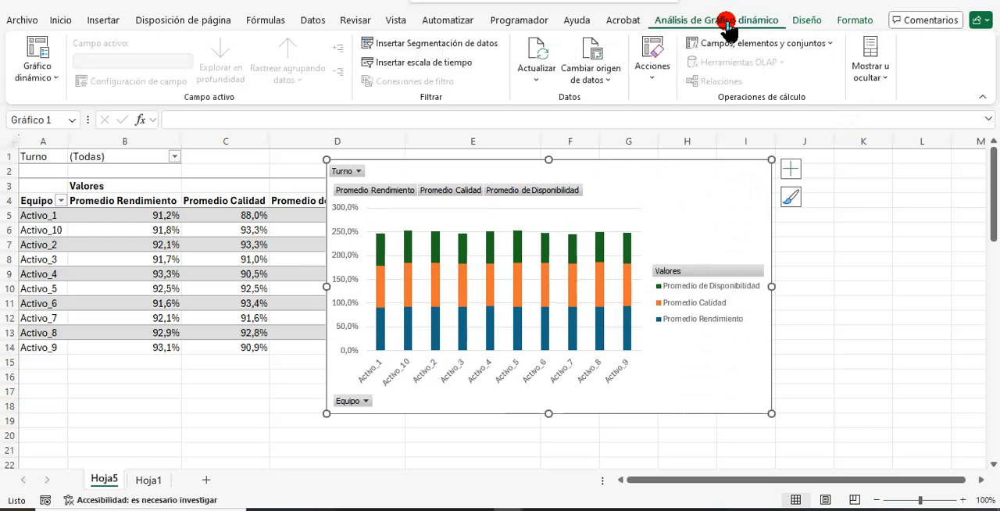
{"action": "left_click", "coordinate": [867, 78]}
{"action": "left_click", "coordinate": [867, 148]}
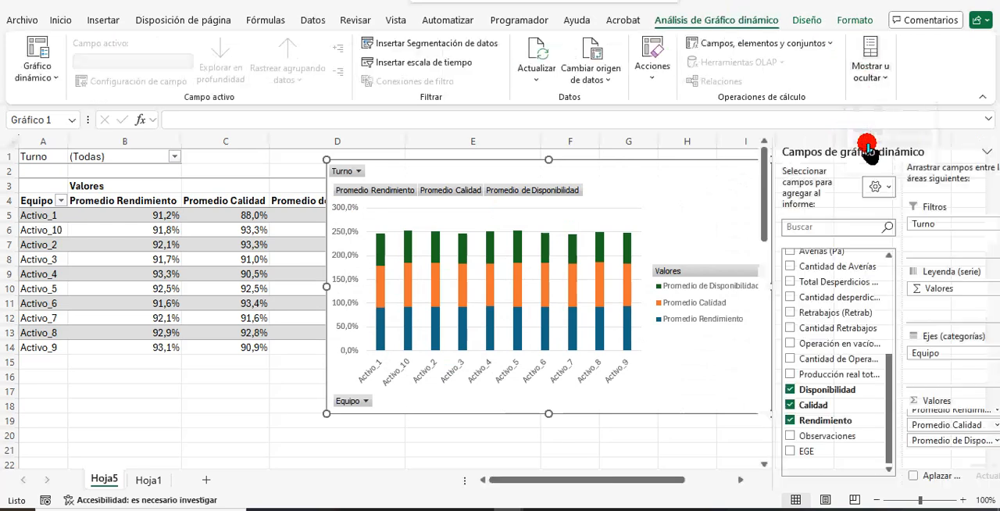
{"action": "left_click", "coordinate": [870, 78]}
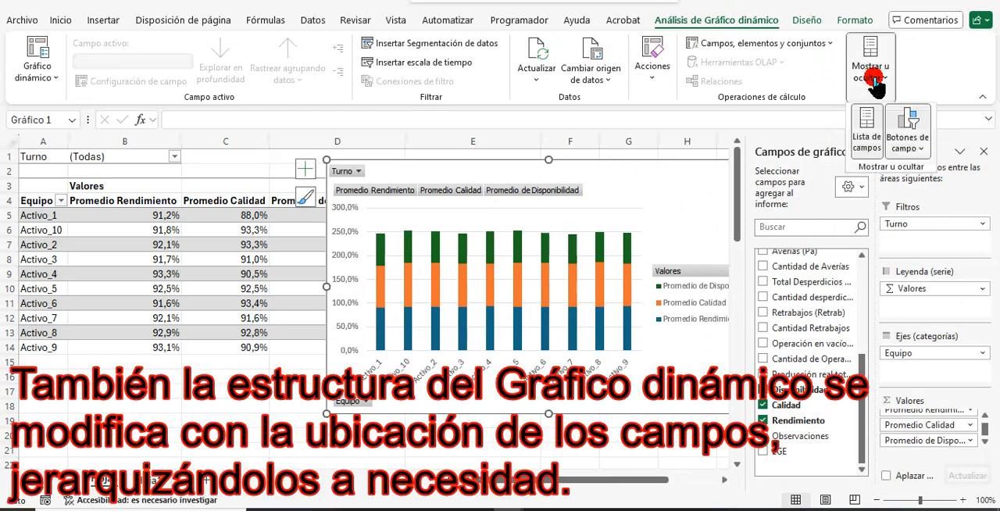
{"action": "left_click", "coordinate": [867, 131]}
Hide all field buttons on the pivot chart and restore them.
{"action": "left_click", "coordinate": [876, 72]}
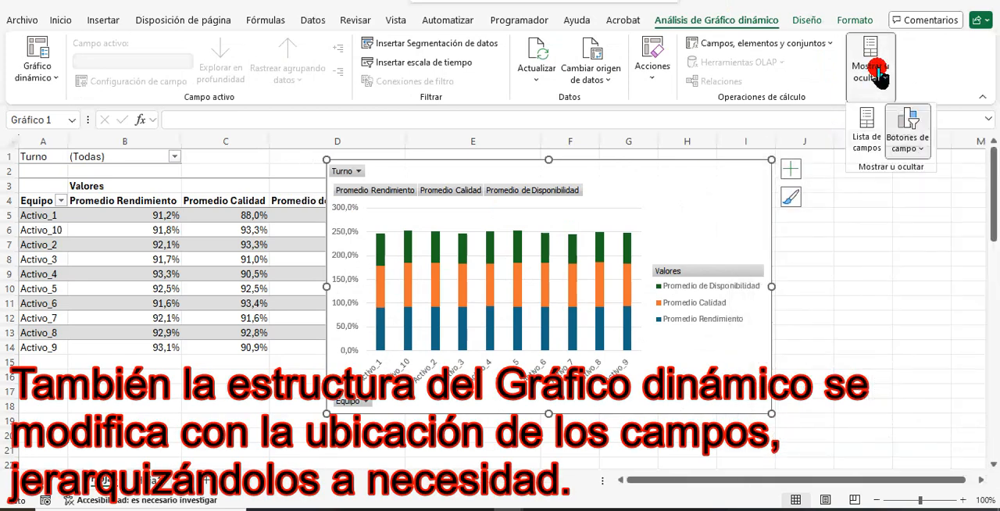
{"action": "left_click", "coordinate": [909, 152]}
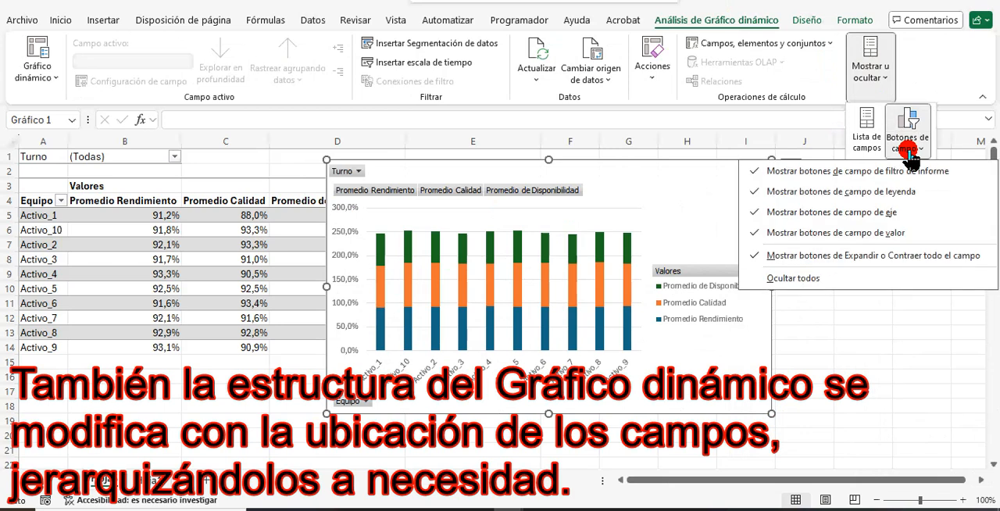
{"action": "left_click", "coordinate": [847, 280]}
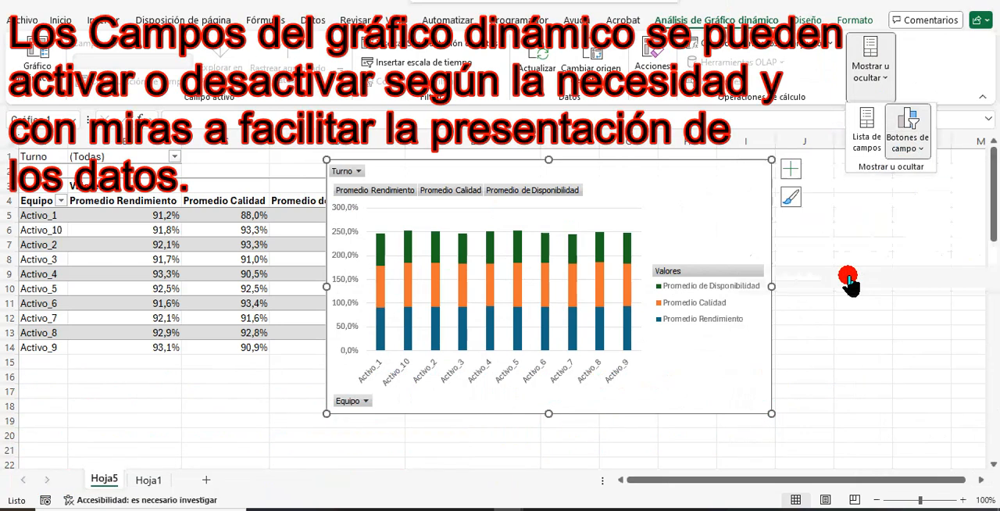
{"action": "left_click", "coordinate": [907, 152]}
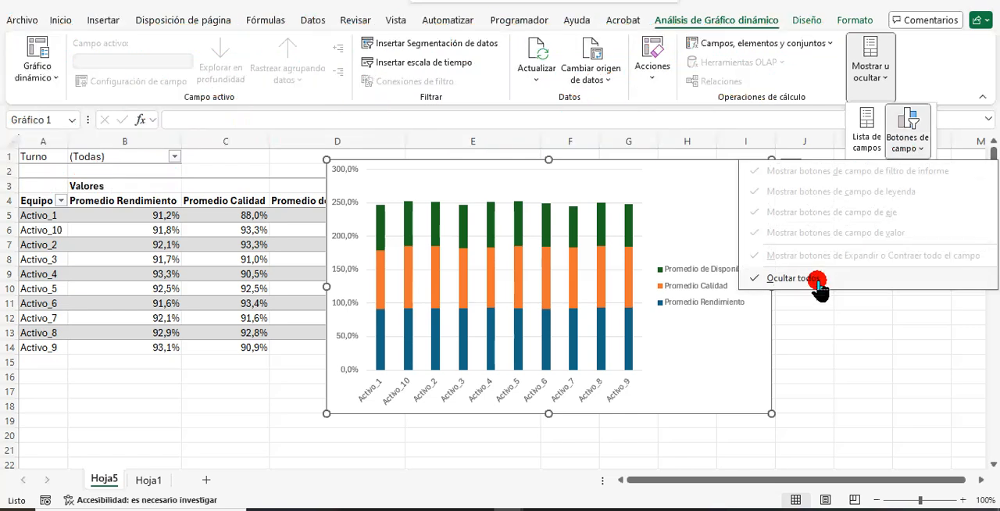
{"action": "left_click", "coordinate": [818, 281]}
Hide the report filter field buttons and the legend field buttons on the pivot chart.
{"action": "left_click", "coordinate": [909, 149]}
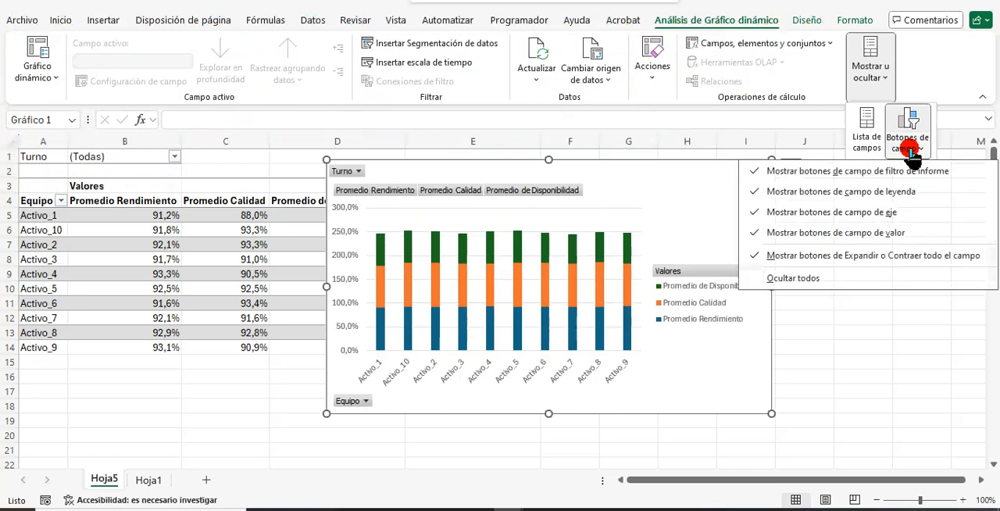
{"action": "left_click", "coordinate": [830, 173]}
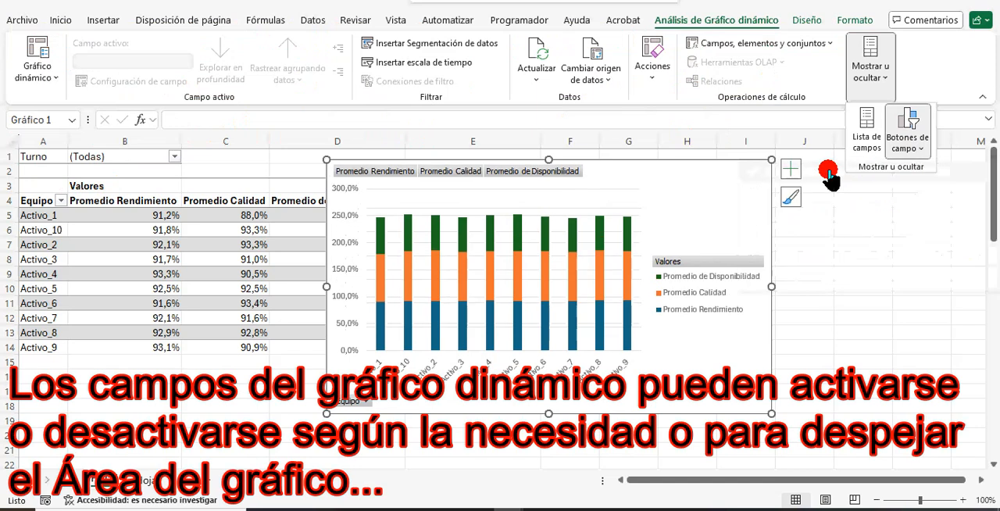
{"action": "left_click", "coordinate": [908, 143]}
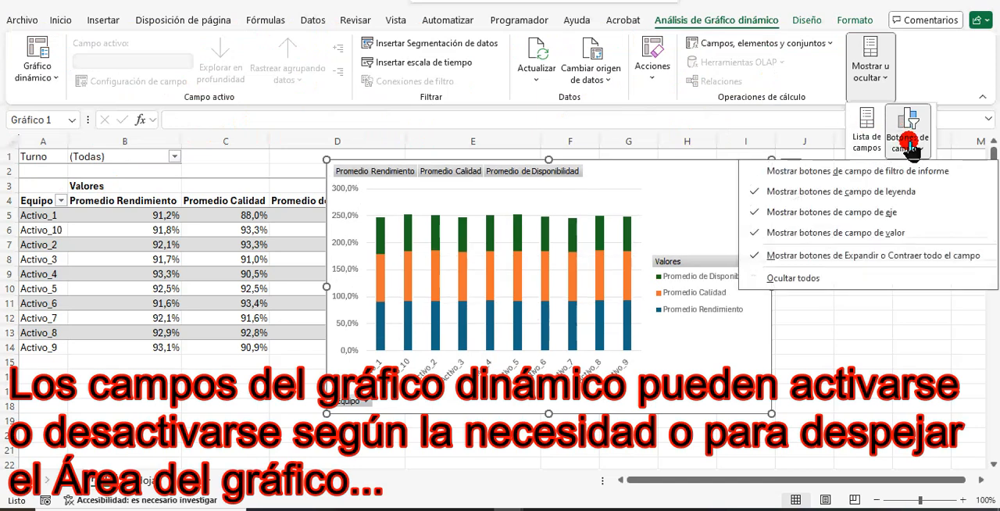
{"action": "left_click", "coordinate": [870, 195]}
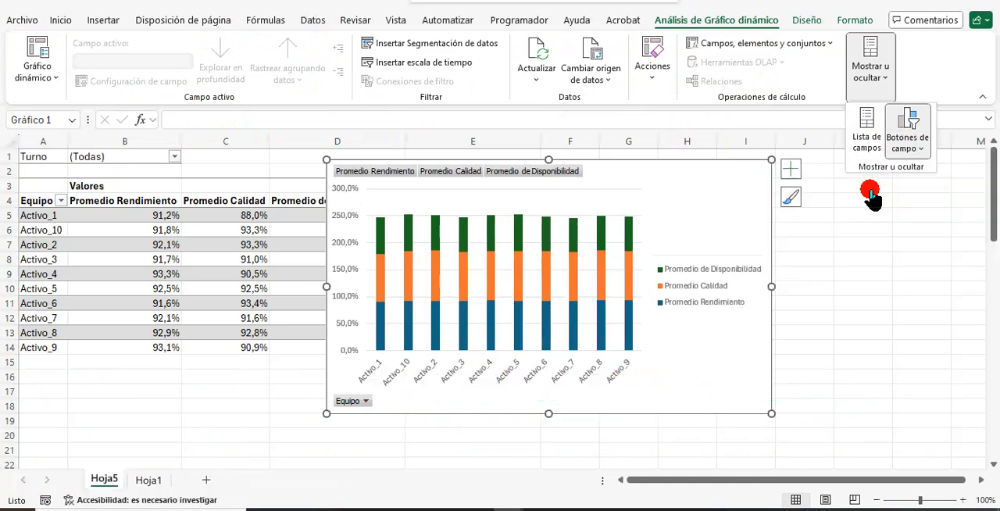
Show the legend field buttons on the pivot chart again.
{"action": "left_click", "coordinate": [908, 144]}
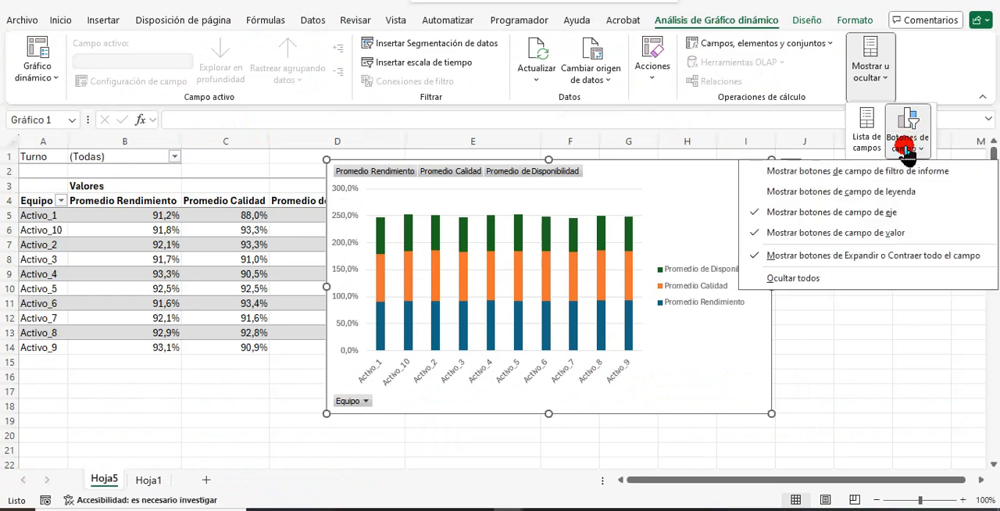
{"action": "left_click", "coordinate": [888, 196]}
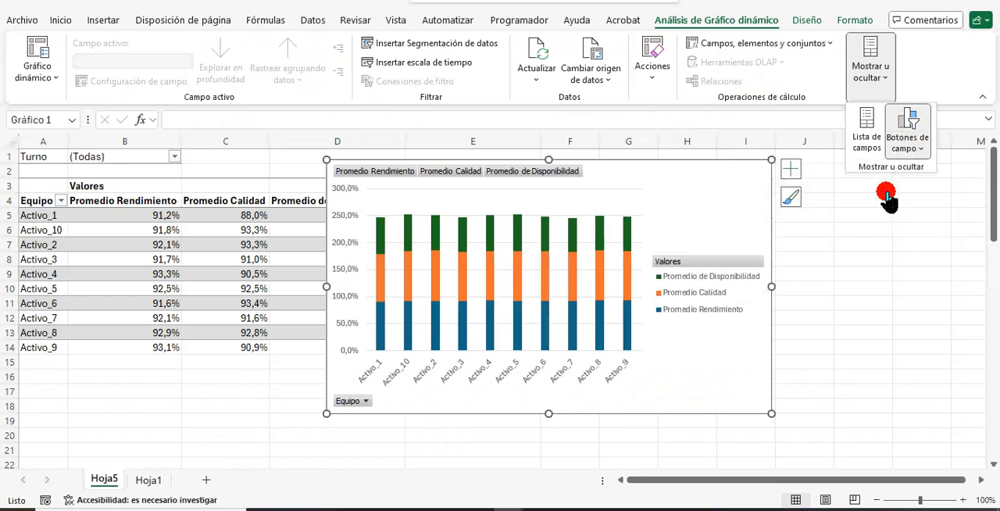
{"action": "left_click", "coordinate": [750, 265]}
Hide the axis field buttons and the value field buttons on the pivot chart.
{"action": "left_click", "coordinate": [868, 94]}
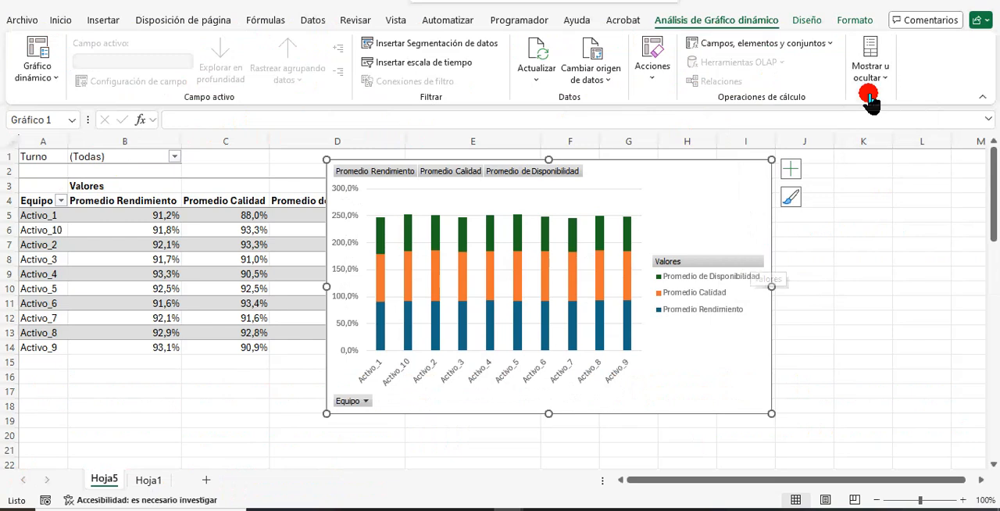
{"action": "left_click", "coordinate": [903, 153]}
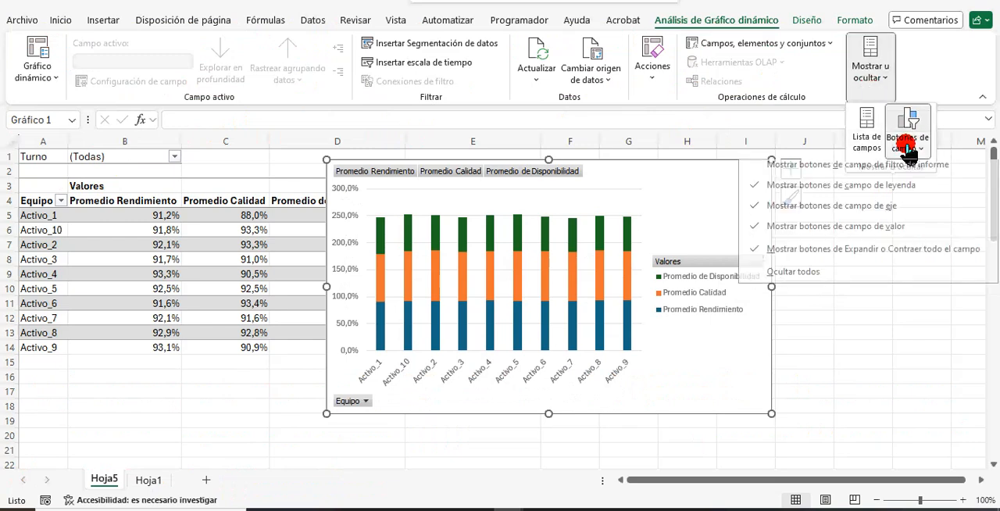
{"action": "left_click", "coordinate": [893, 212]}
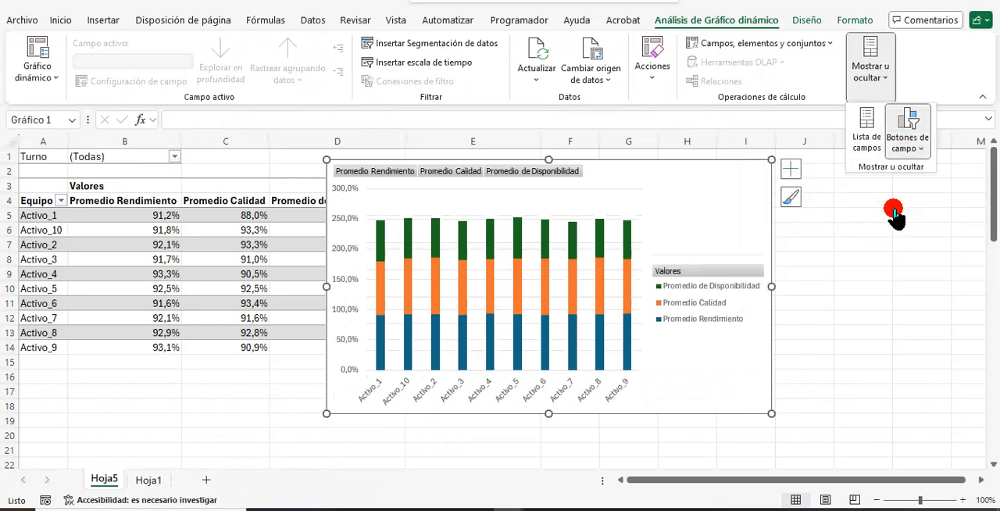
{"action": "left_click", "coordinate": [906, 147]}
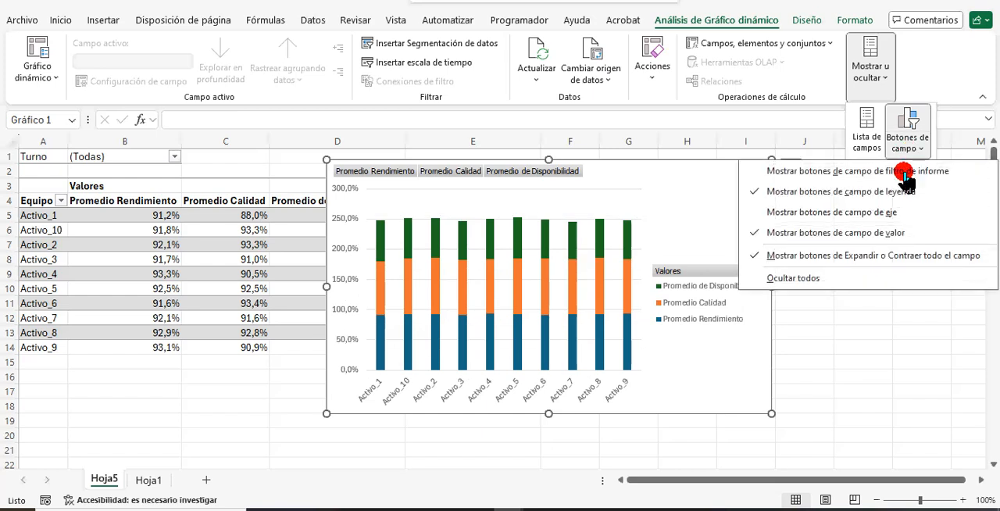
{"action": "left_click", "coordinate": [891, 238]}
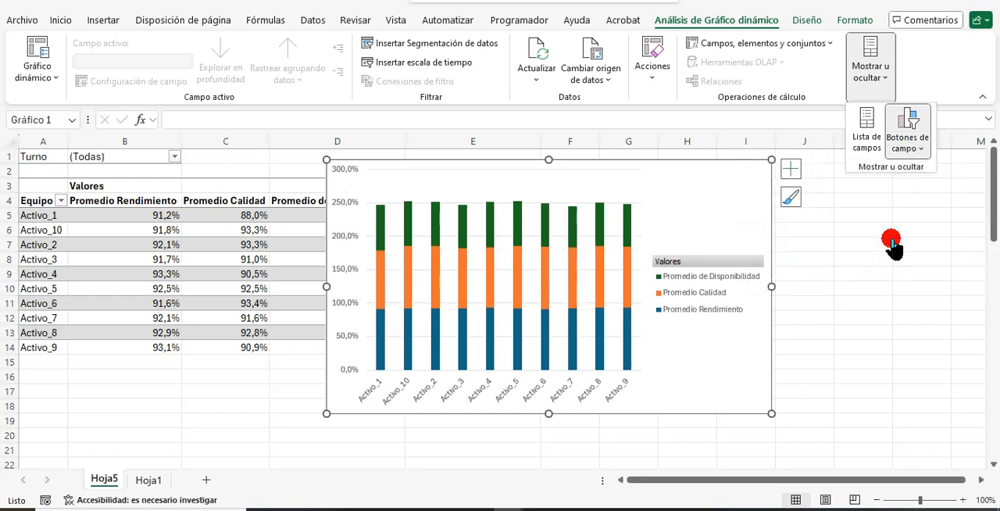
Turn off the expand/collapse entire field buttons and the legend field buttons on the pivot chart.
{"action": "left_click", "coordinate": [910, 148]}
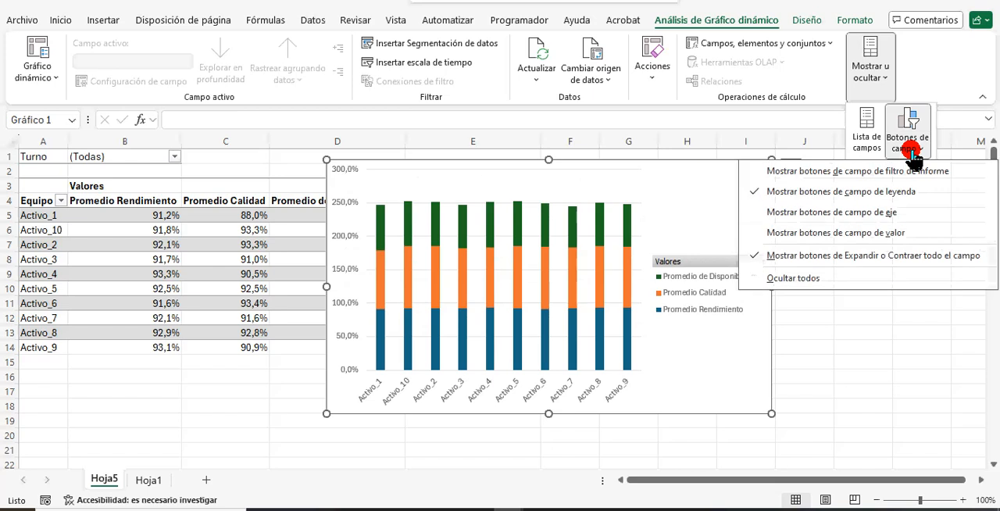
{"action": "left_click", "coordinate": [889, 262]}
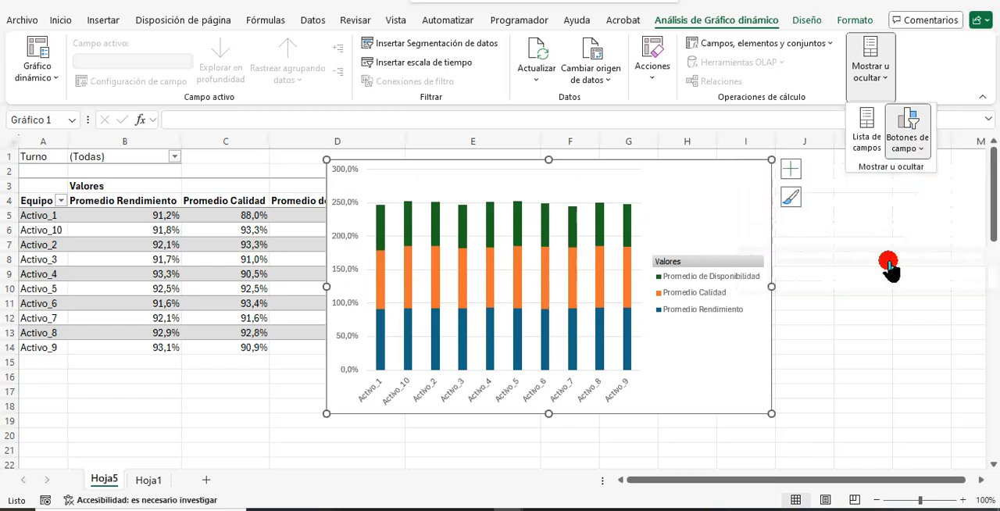
{"action": "left_click", "coordinate": [904, 152]}
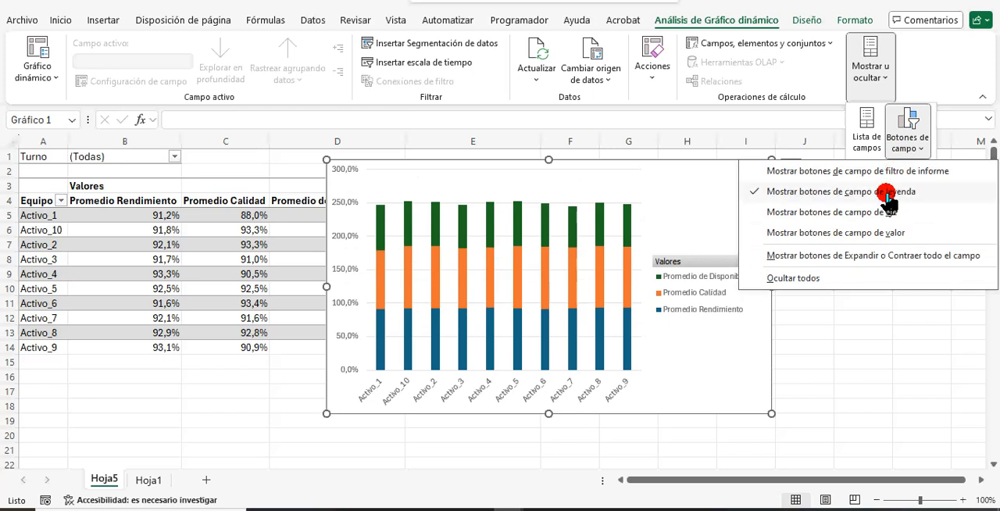
{"action": "left_click", "coordinate": [887, 192]}
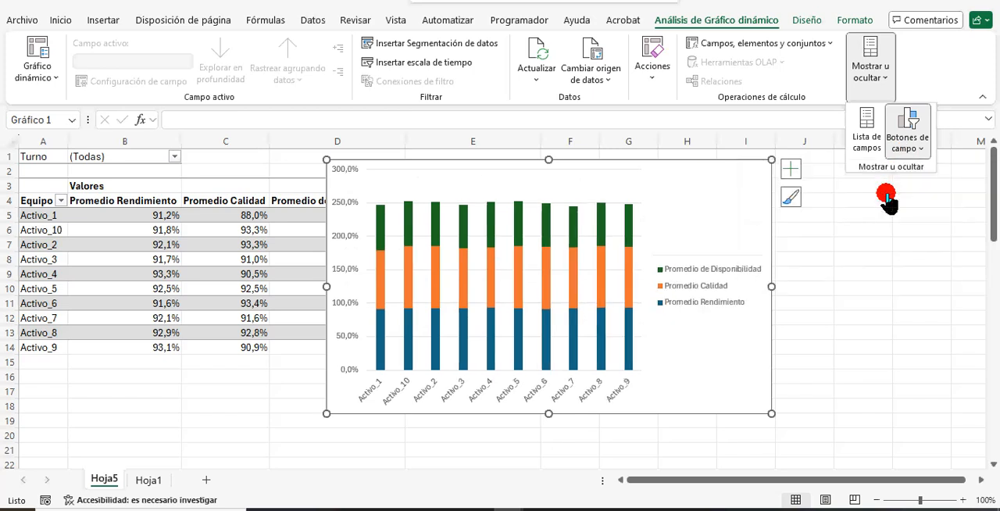
{"action": "left_click", "coordinate": [906, 150]}
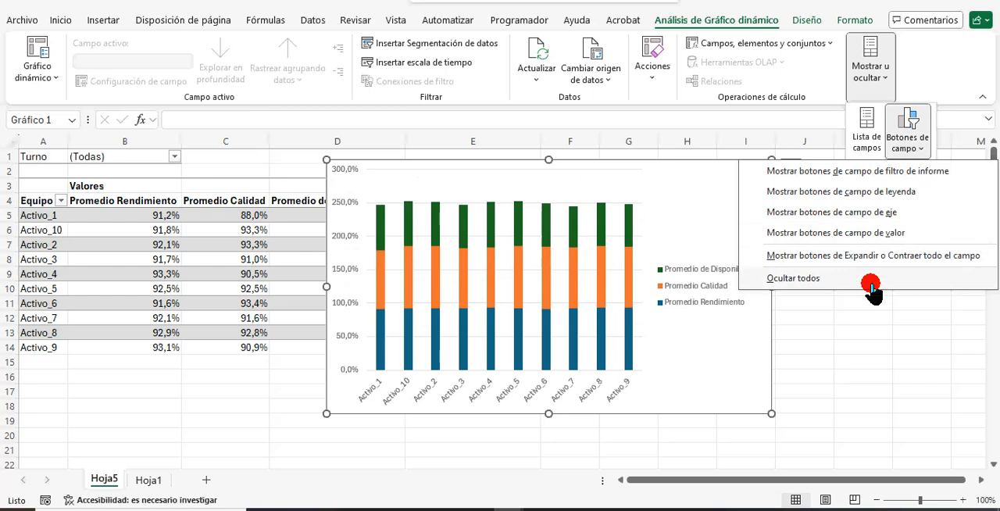
{"action": "left_click", "coordinate": [702, 197]}
Delete the vertical percentage axis from the pivot chart.
{"action": "left_click", "coordinate": [380, 211]}
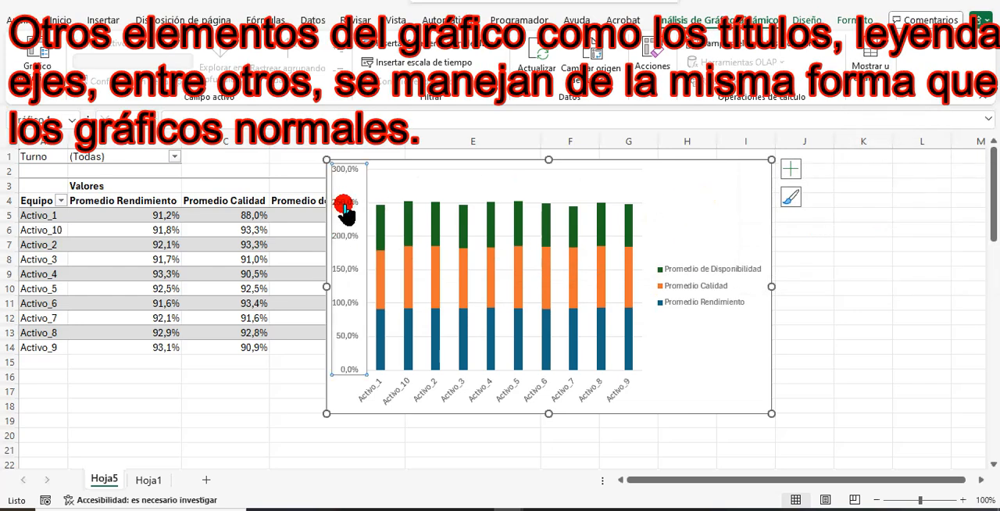
{"action": "key", "text": "Delete"}
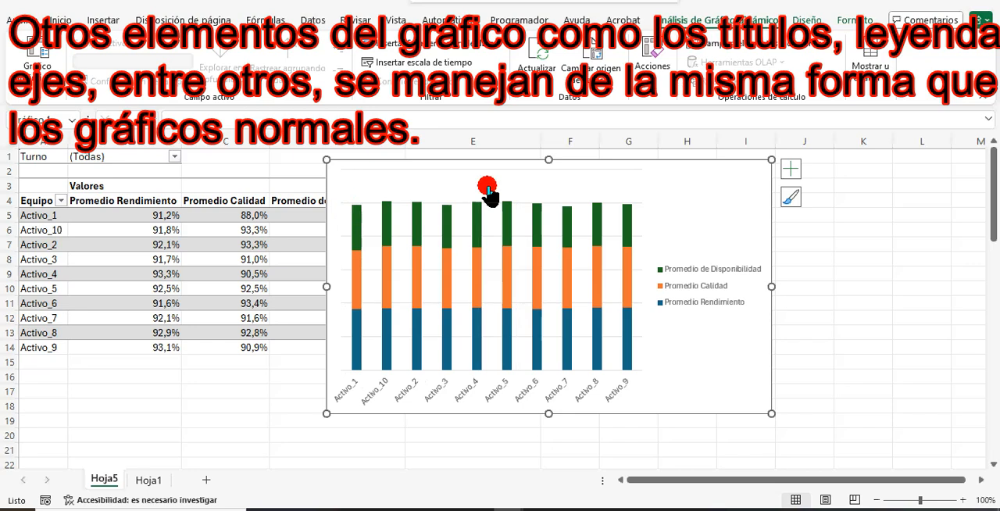
Move the pivot chart's legend to the top of the chart (Arriba).
{"action": "left_click", "coordinate": [797, 173]}
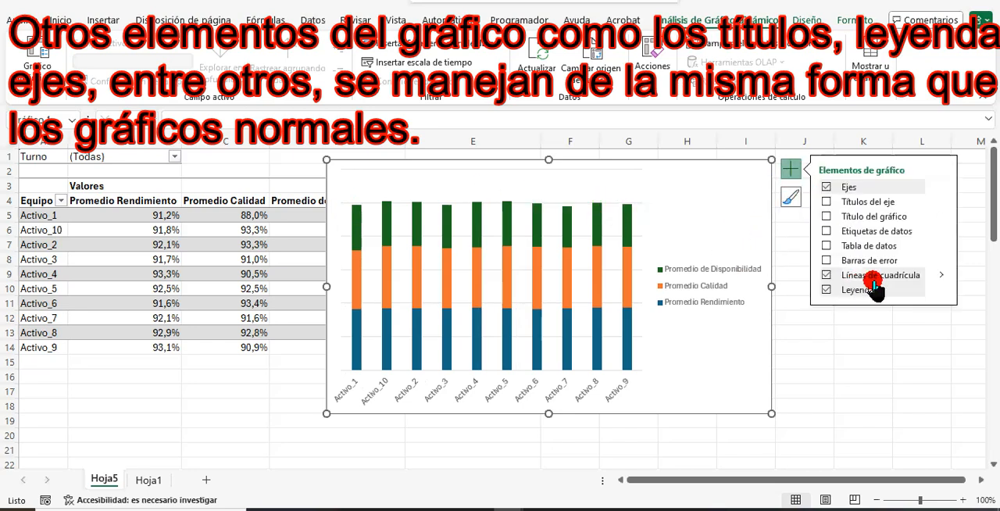
{"action": "left_click", "coordinate": [941, 290]}
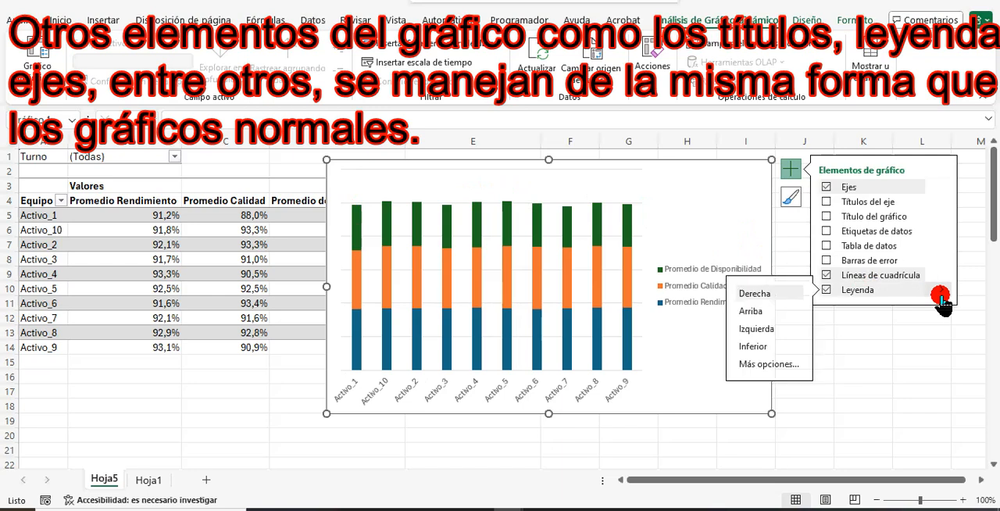
{"action": "left_click", "coordinate": [750, 313]}
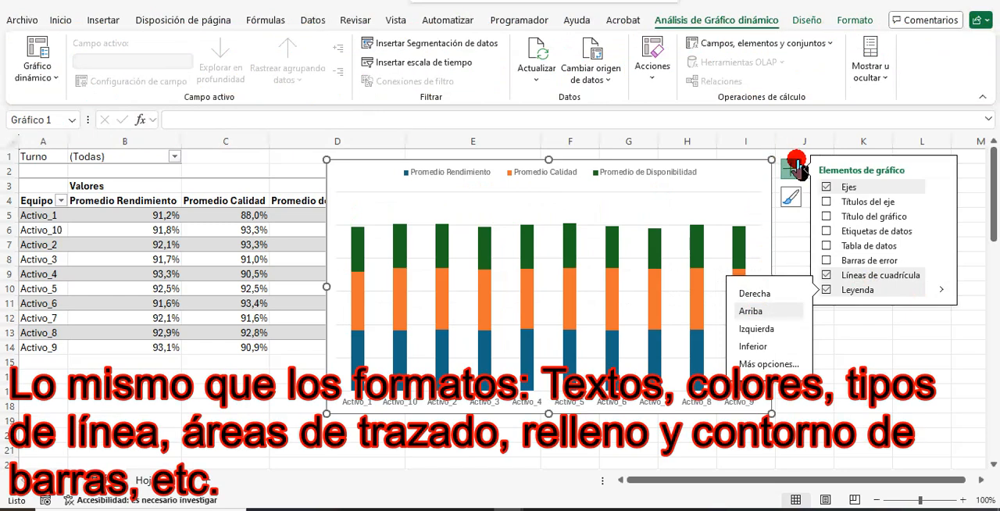
{"action": "left_click", "coordinate": [790, 170]}
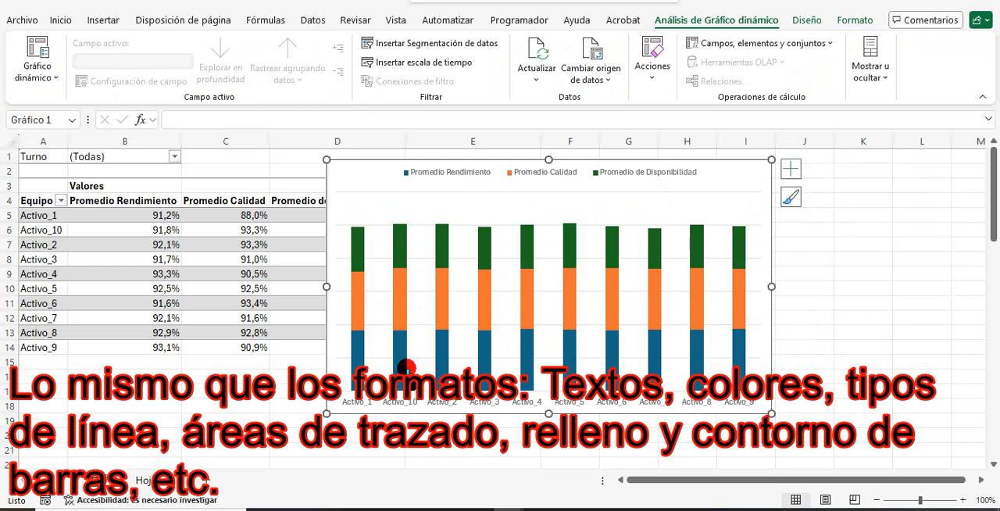
Set the pivot chart's text to the Arial font with the Automático font color.
{"action": "left_click", "coordinate": [61, 19]}
{"action": "left_click", "coordinate": [161, 43]}
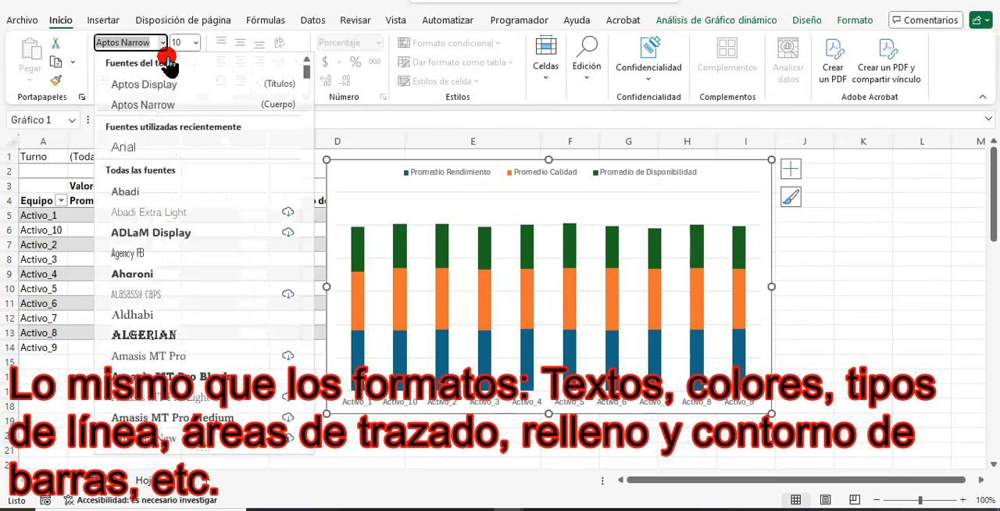
{"action": "left_click", "coordinate": [212, 146]}
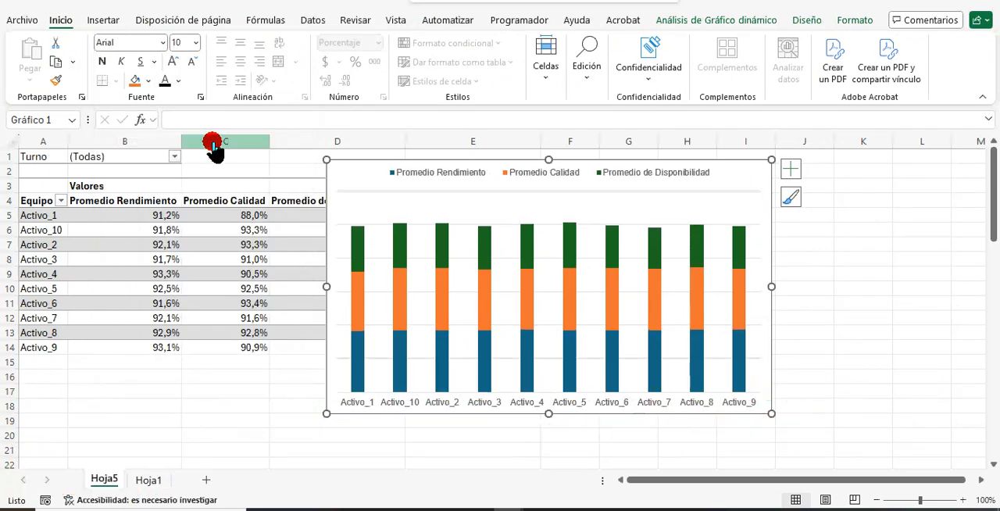
{"action": "left_click", "coordinate": [180, 85]}
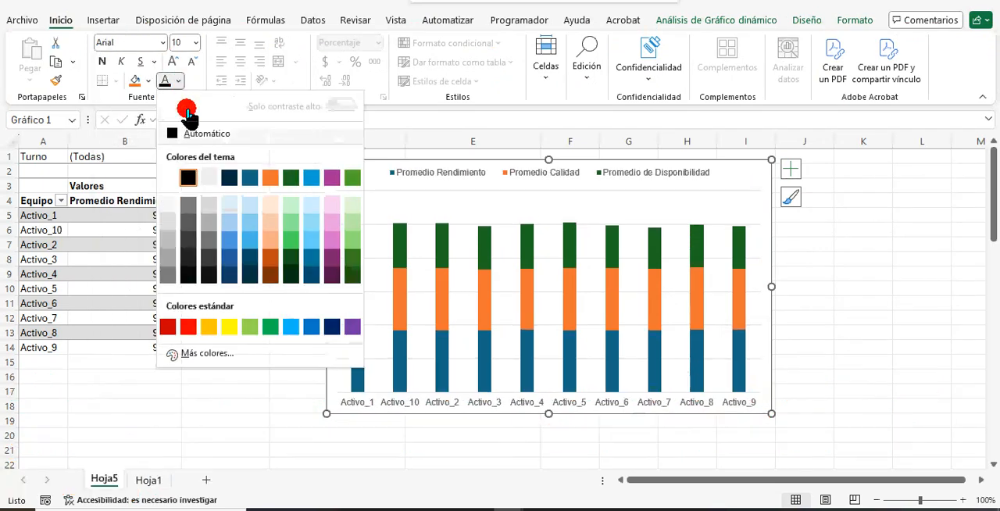
{"action": "left_click", "coordinate": [193, 135]}
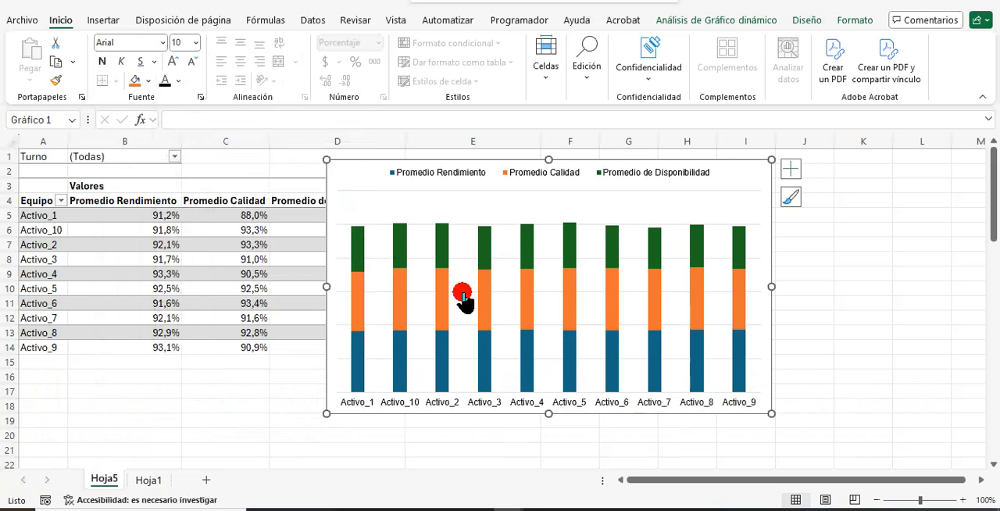
Shrink the pivot chart's plot area from its upper-left and lower-right corners to leave more margin around the bars.
{"action": "left_click", "coordinate": [407, 205]}
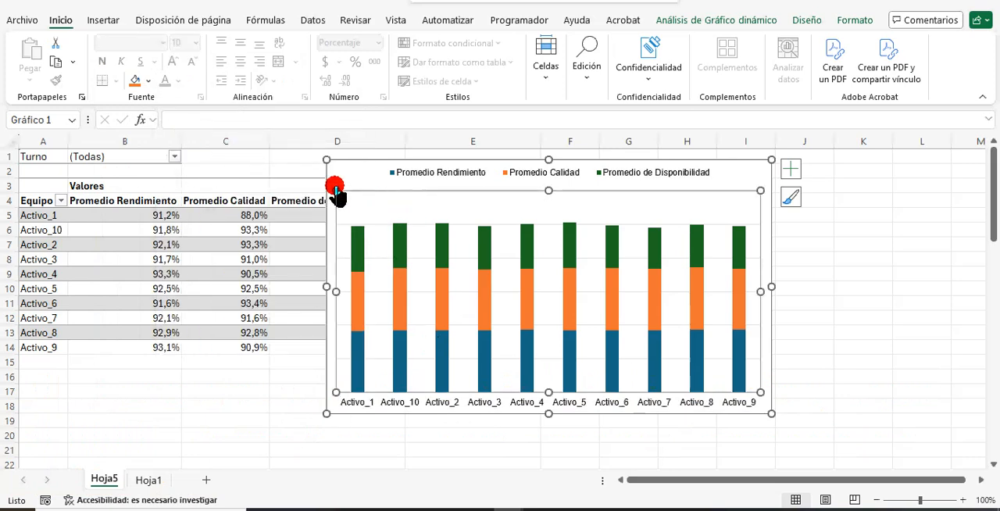
{"action": "left_click_drag", "start_coordinate": [333, 191], "coordinate": [364, 211]}
{"action": "left_click_drag", "start_coordinate": [763, 395], "coordinate": [754, 395]}
{"action": "left_click", "coordinate": [346, 191]}
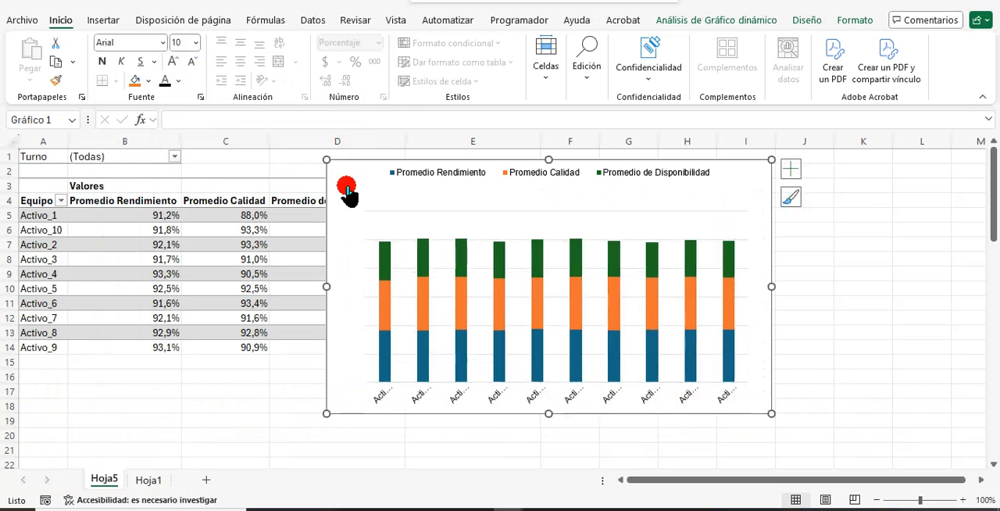
Filter the pivot table's Equipo field to only Activo_10 and Activo_4.
{"action": "left_click", "coordinate": [59, 202]}
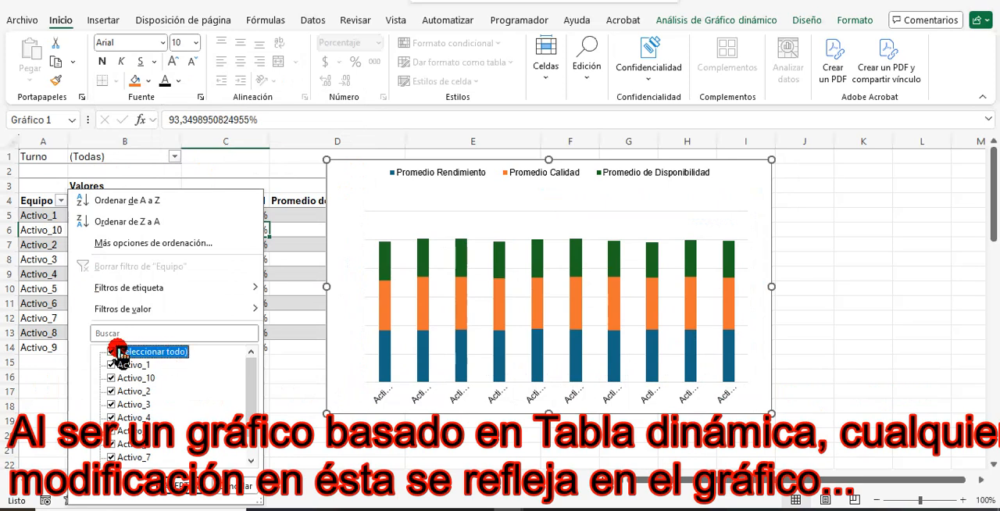
{"action": "left_click", "coordinate": [112, 377]}
{"action": "left_click", "coordinate": [111, 417]}
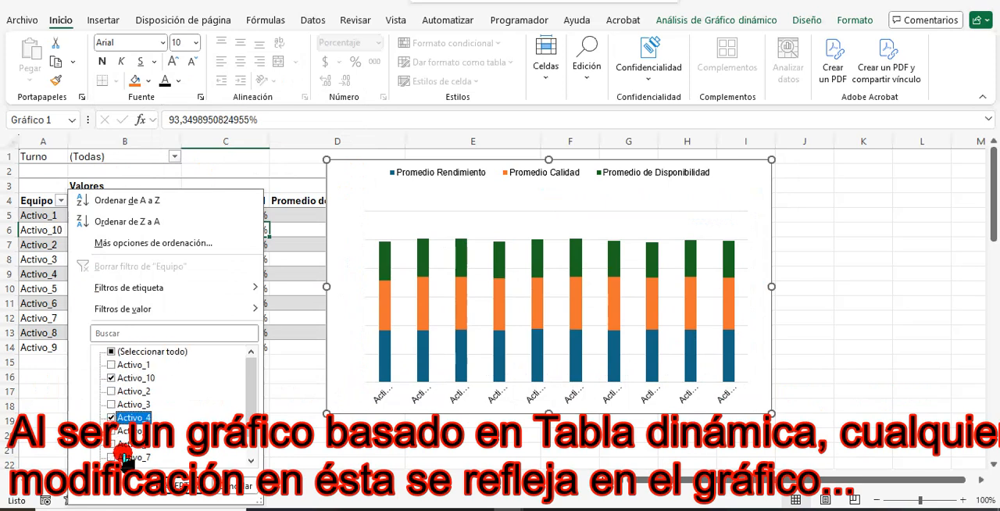
{"action": "left_click", "coordinate": [196, 486]}
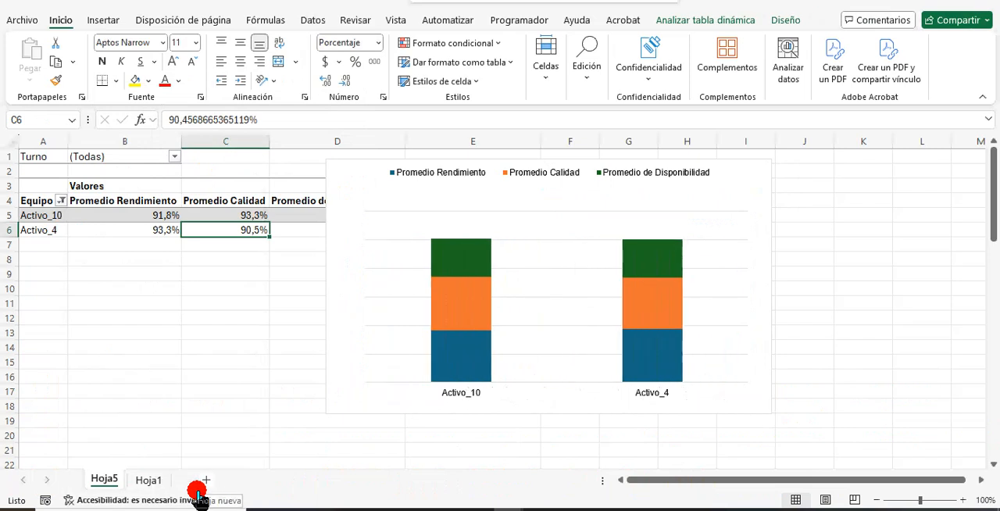
Filter the pivot table's Turno field by 2, and switch the filter to 3.
{"action": "left_click", "coordinate": [170, 158]}
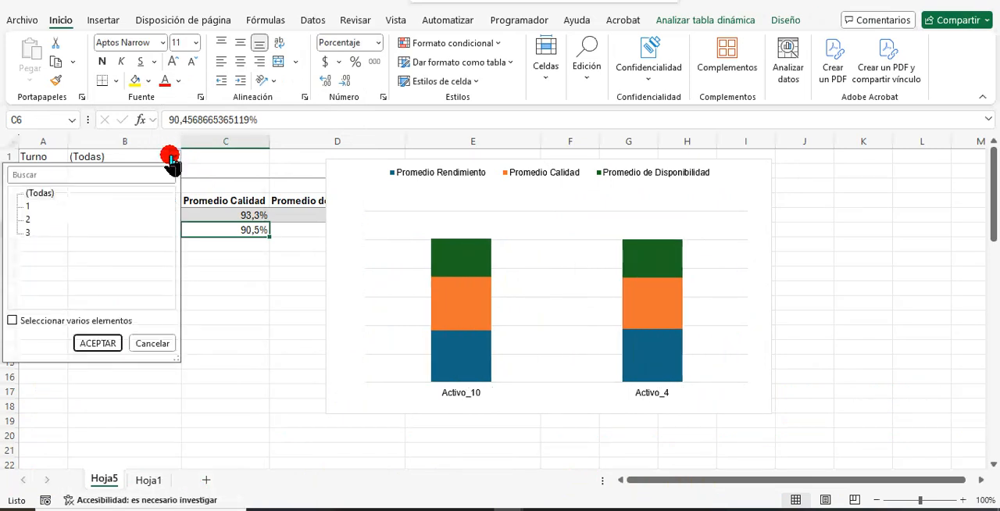
{"action": "left_click", "coordinate": [29, 224]}
{"action": "left_click", "coordinate": [87, 341]}
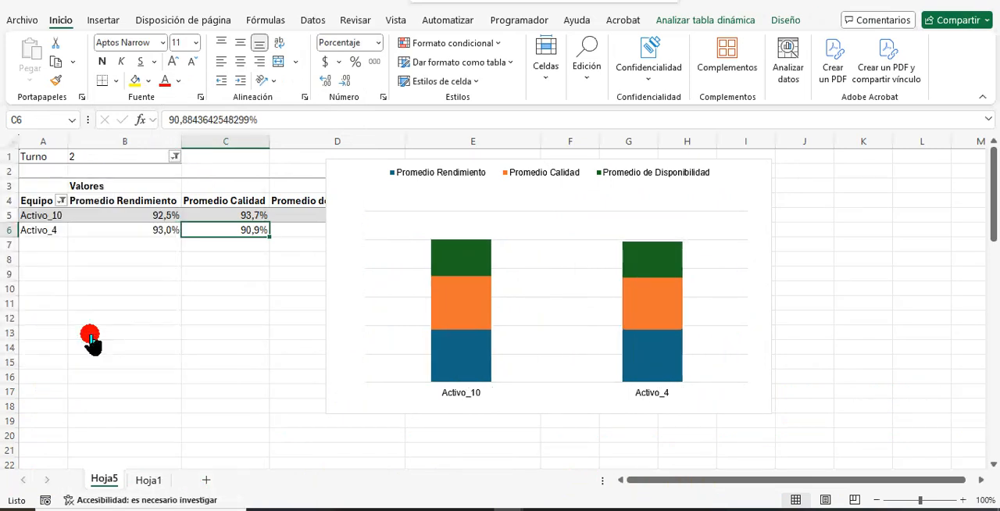
{"action": "left_click", "coordinate": [174, 157]}
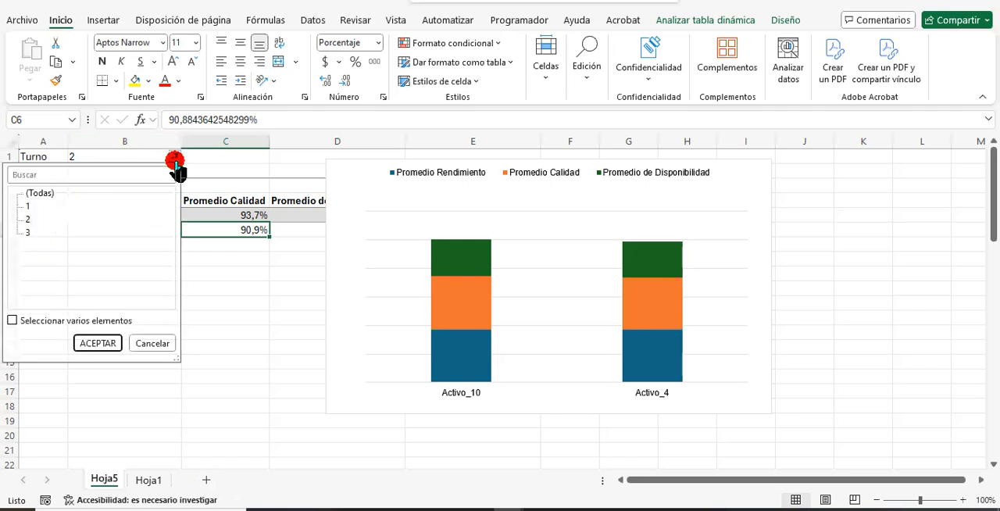
{"action": "left_click", "coordinate": [27, 233]}
{"action": "left_click", "coordinate": [86, 342]}
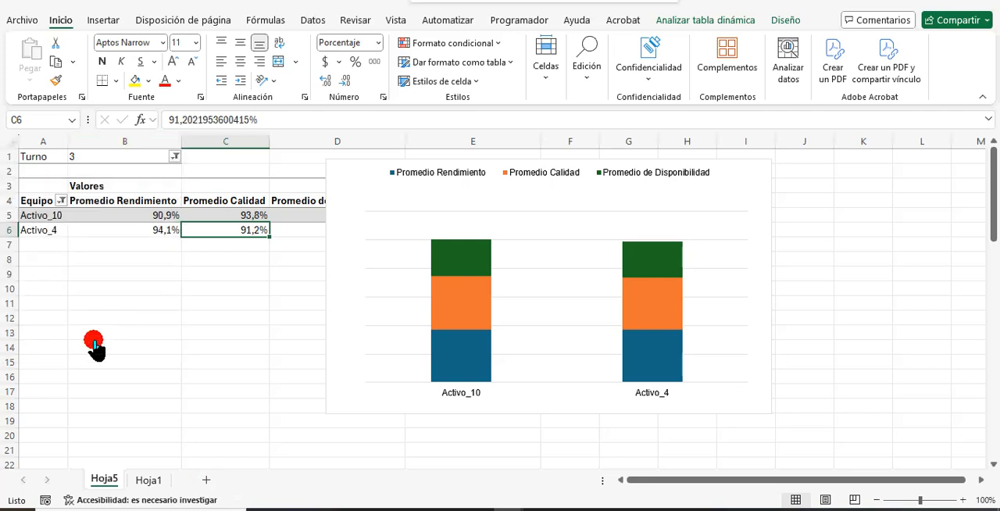
Add Activo_2 to the pivot table's Equipo filter and set the Turno filter to 1.
{"action": "left_click", "coordinate": [63, 201]}
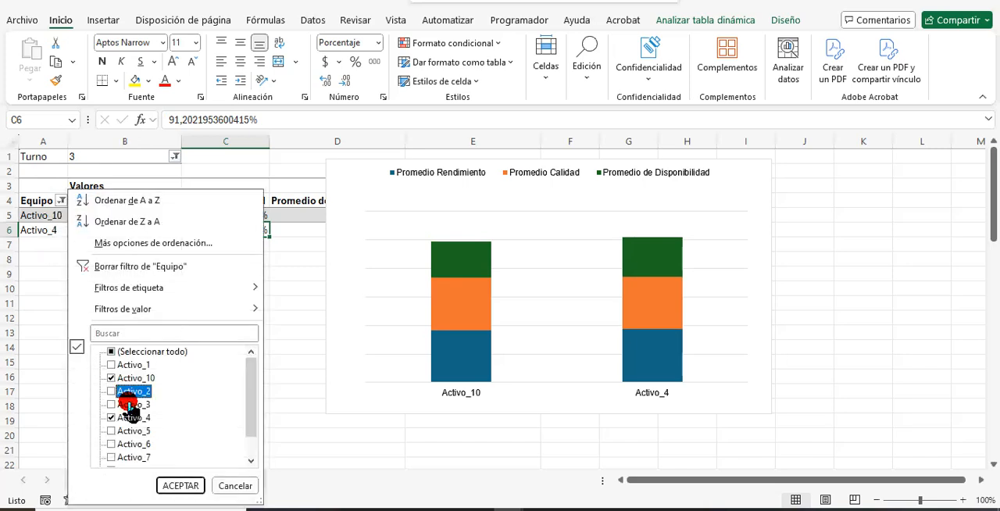
{"action": "left_click", "coordinate": [188, 484]}
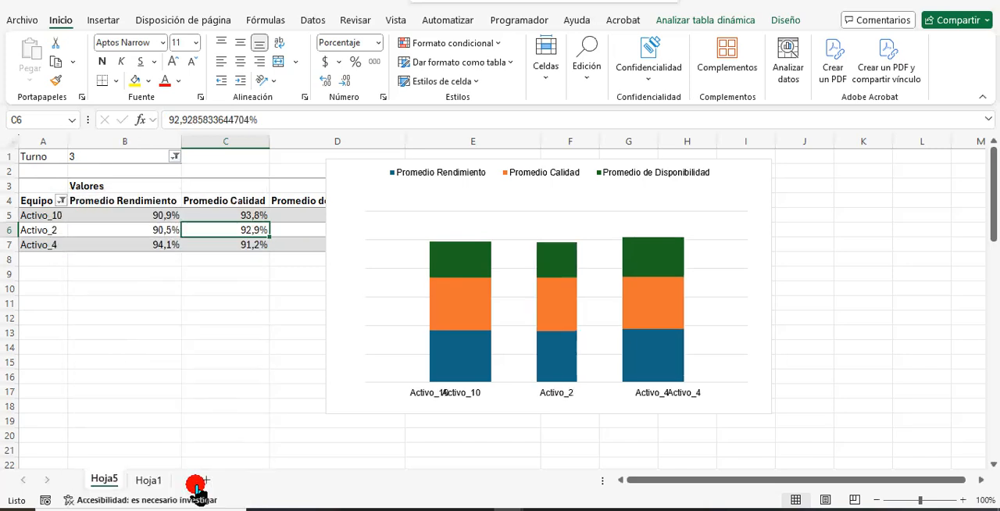
{"action": "left_click", "coordinate": [175, 158]}
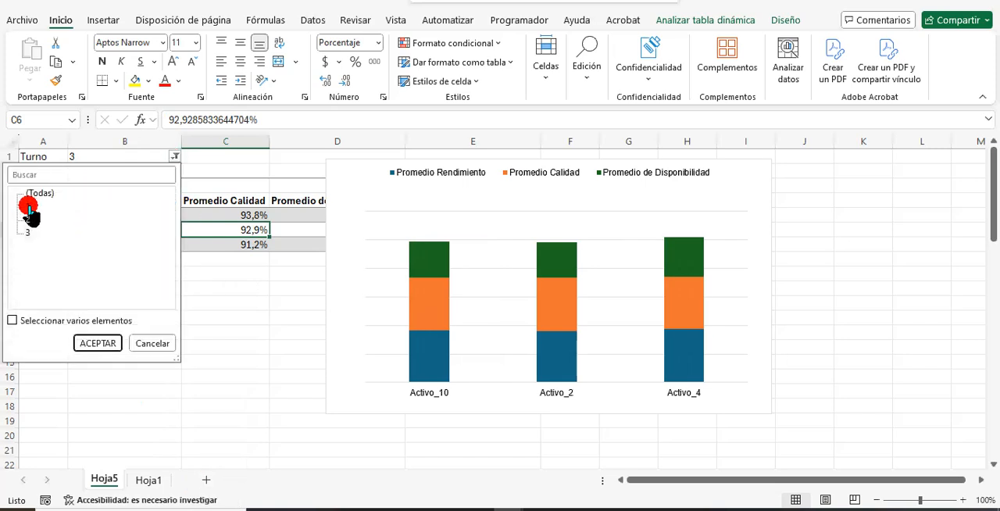
{"action": "left_click", "coordinate": [98, 343]}
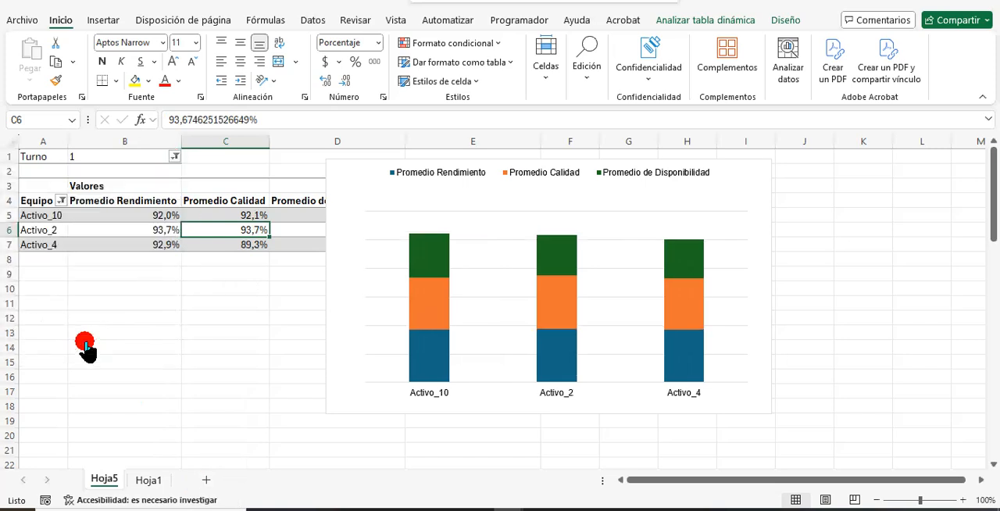
Reset the pivot table's Turno filter to (Todas).
{"action": "left_click", "coordinate": [175, 157]}
{"action": "left_click", "coordinate": [39, 193]}
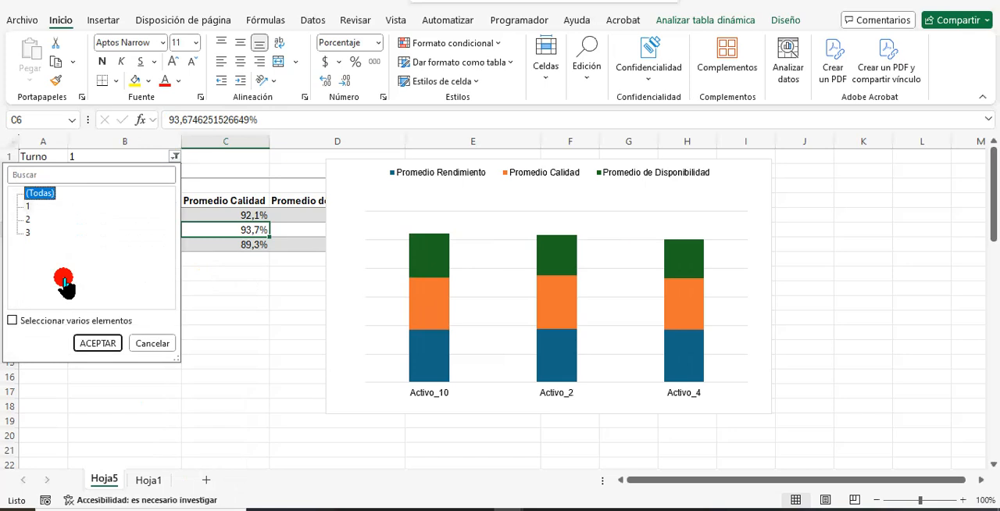
{"action": "left_click", "coordinate": [98, 343]}
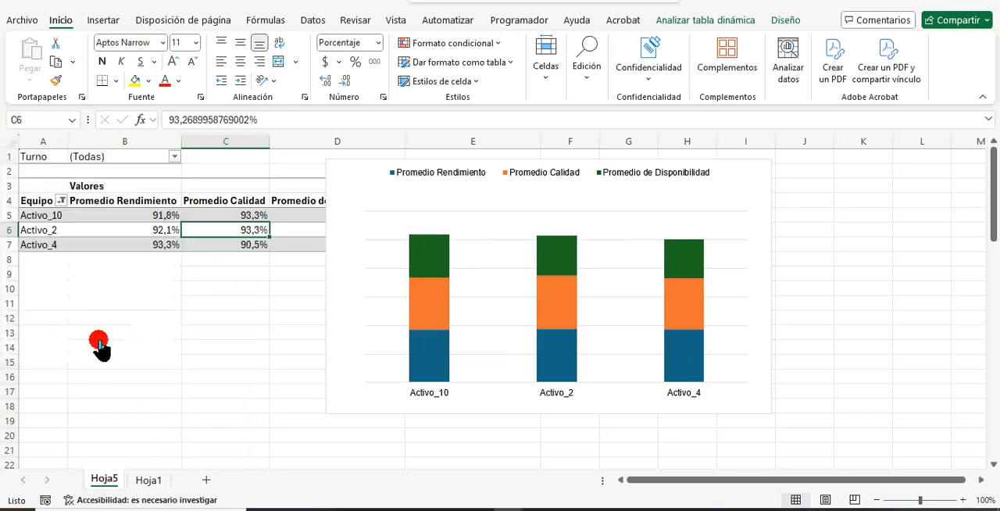
Show the report filter field buttons on the pivot chart.
{"action": "left_click", "coordinate": [683, 203]}
{"action": "left_click", "coordinate": [748, 23]}
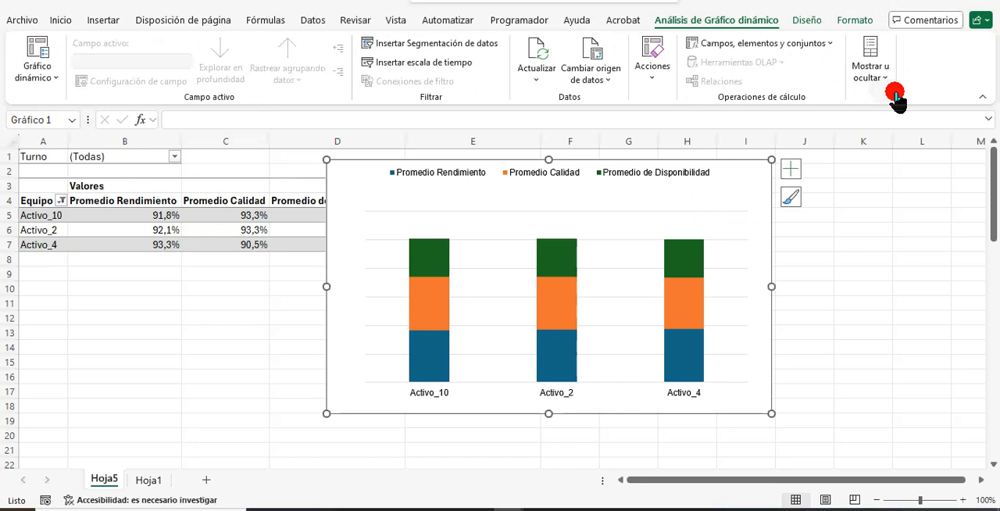
{"action": "left_click", "coordinate": [882, 77]}
{"action": "left_click", "coordinate": [916, 150]}
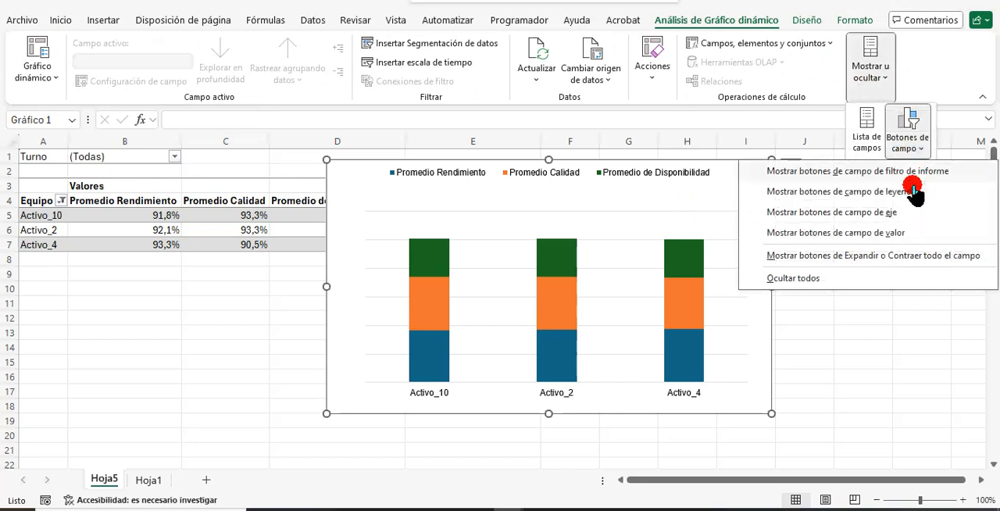
{"action": "left_click", "coordinate": [912, 171]}
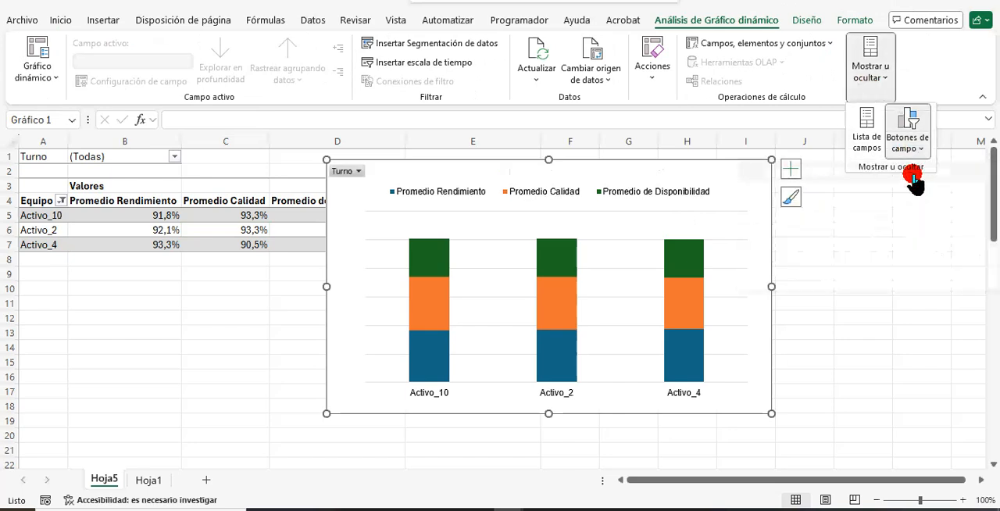
Filter the pivot chart by Turno 1 using the Turno field button on the chart.
{"action": "left_click", "coordinate": [358, 172]}
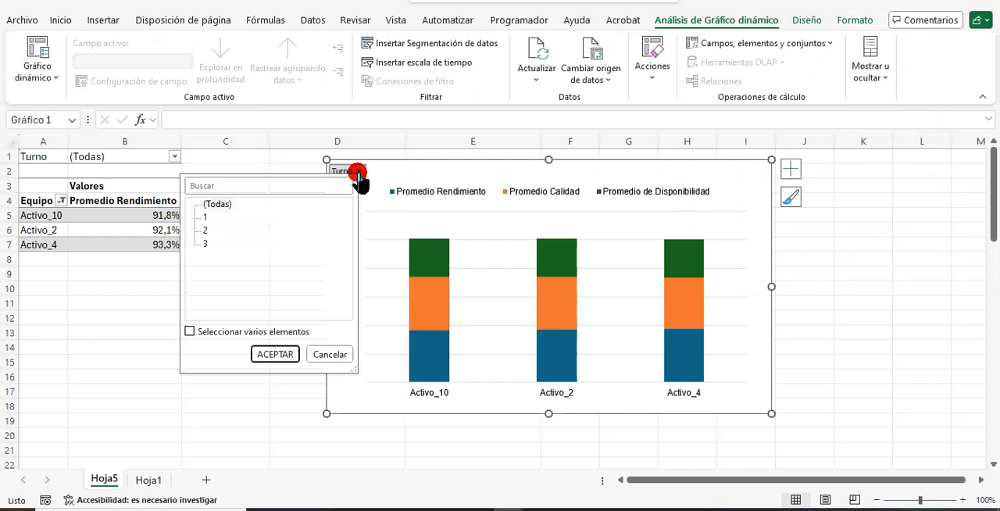
{"action": "left_click", "coordinate": [203, 214]}
{"action": "left_click", "coordinate": [275, 353]}
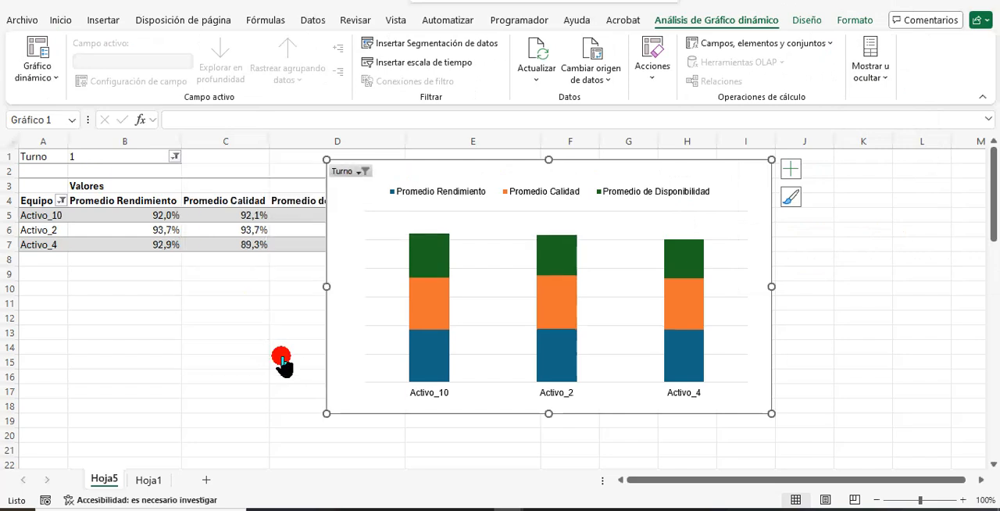
Show the legend field buttons on the pivot chart and select the Valores field button.
{"action": "left_click", "coordinate": [867, 78]}
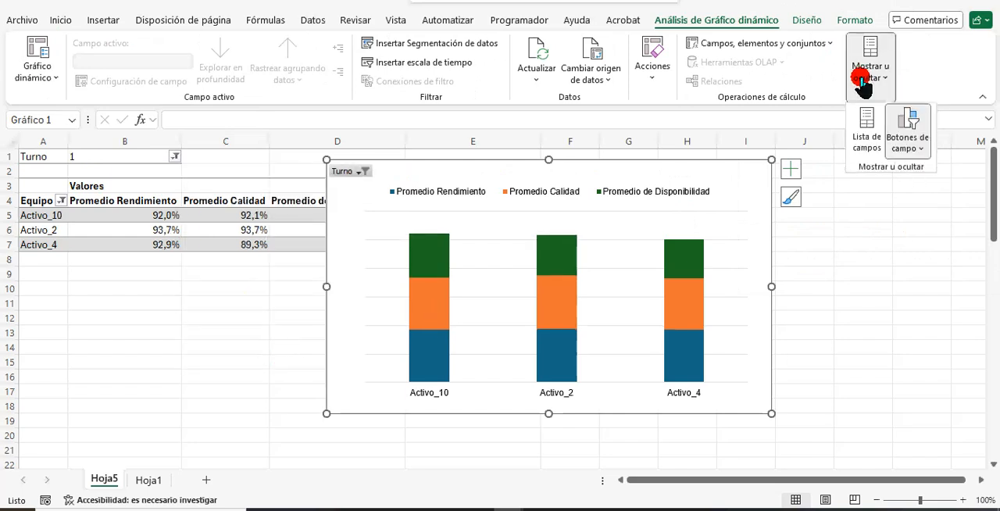
{"action": "left_click", "coordinate": [911, 149]}
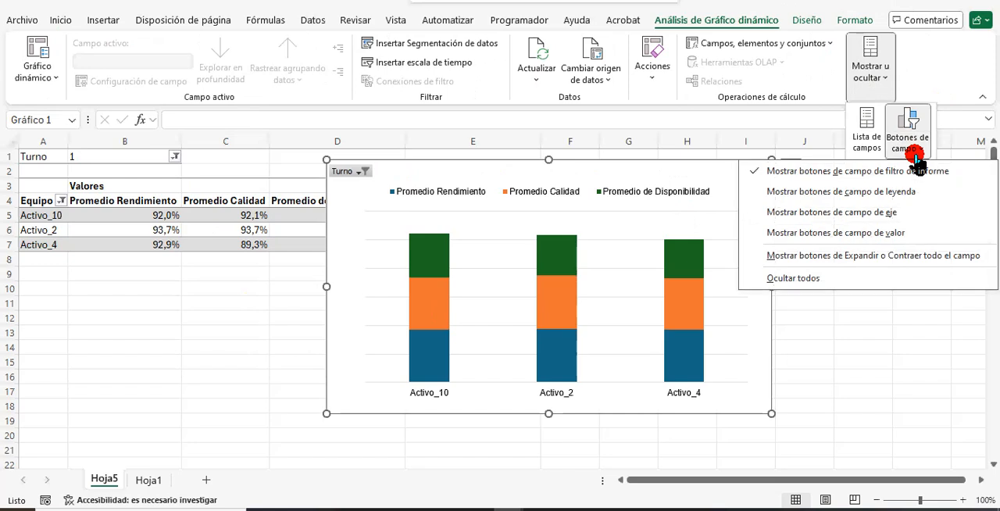
{"action": "left_click", "coordinate": [904, 195]}
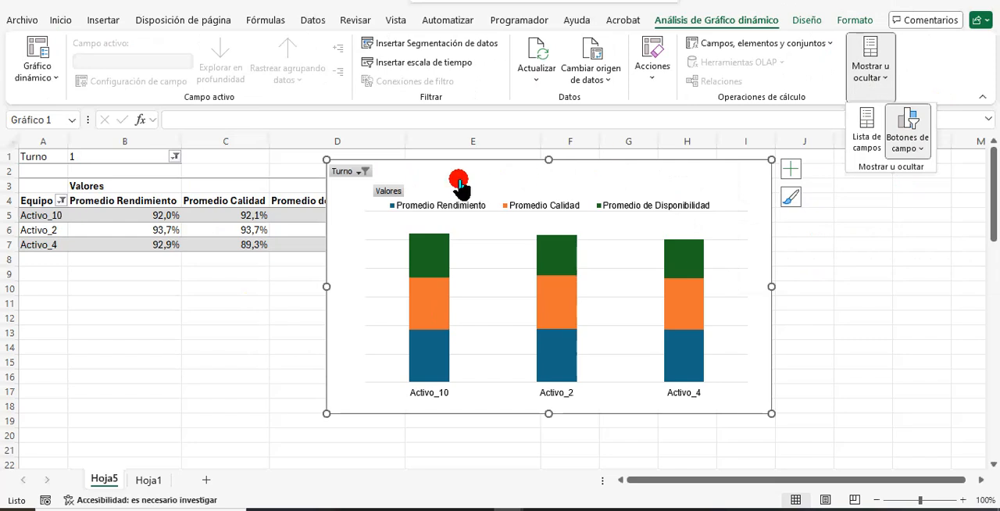
{"action": "left_click", "coordinate": [384, 188]}
Hide the legend field buttons on the pivot chart again.
{"action": "left_click", "coordinate": [870, 67]}
{"action": "left_click", "coordinate": [908, 144]}
{"action": "left_click", "coordinate": [911, 195]}
Hide and restore the chart's report filter field button, and show the axis field buttons on the pivot chart.
{"action": "left_click", "coordinate": [909, 134]}
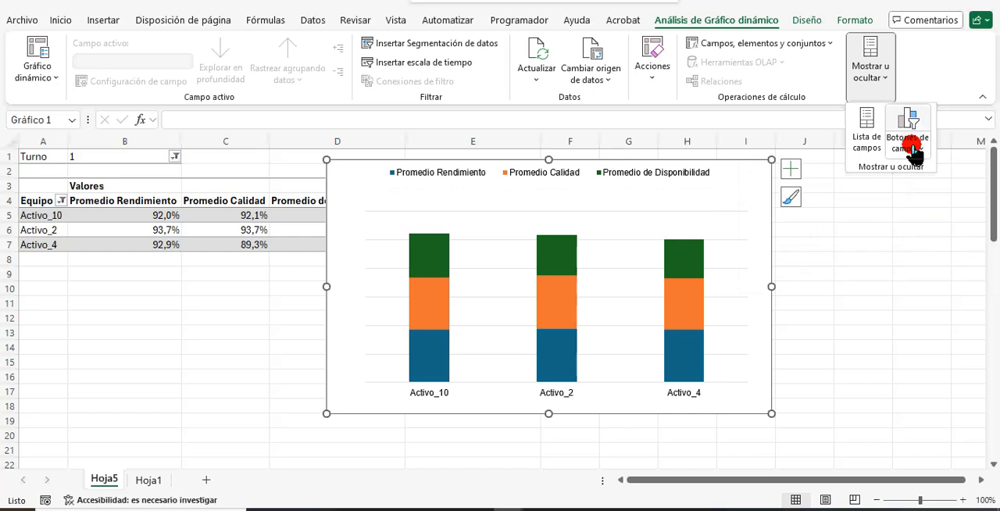
{"action": "left_click", "coordinate": [908, 148]}
{"action": "left_click", "coordinate": [787, 280]}
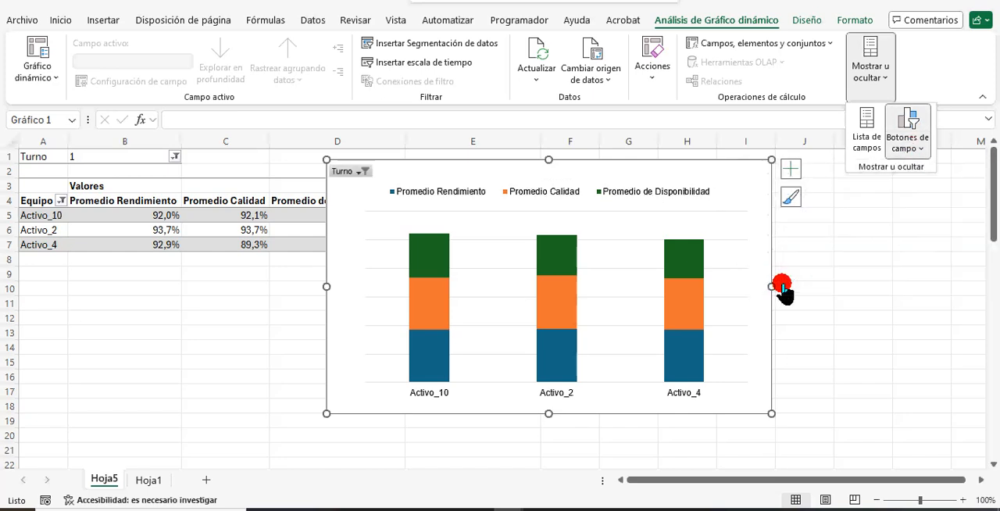
{"action": "left_click", "coordinate": [905, 148]}
{"action": "left_click", "coordinate": [864, 212]}
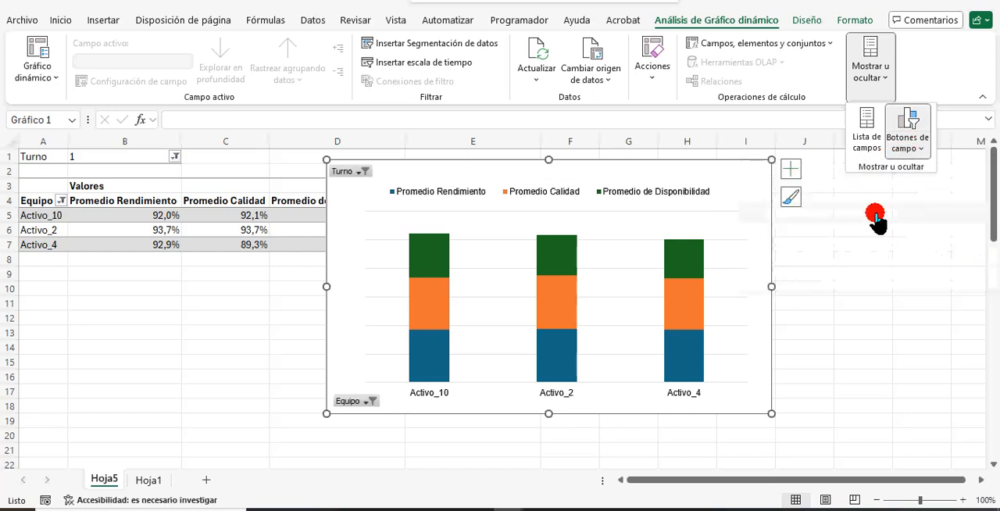
Add Activo_6 and Activo_7 to the equipment shown in the pivot chart using its Equipo filter.
{"action": "left_click", "coordinate": [374, 403]}
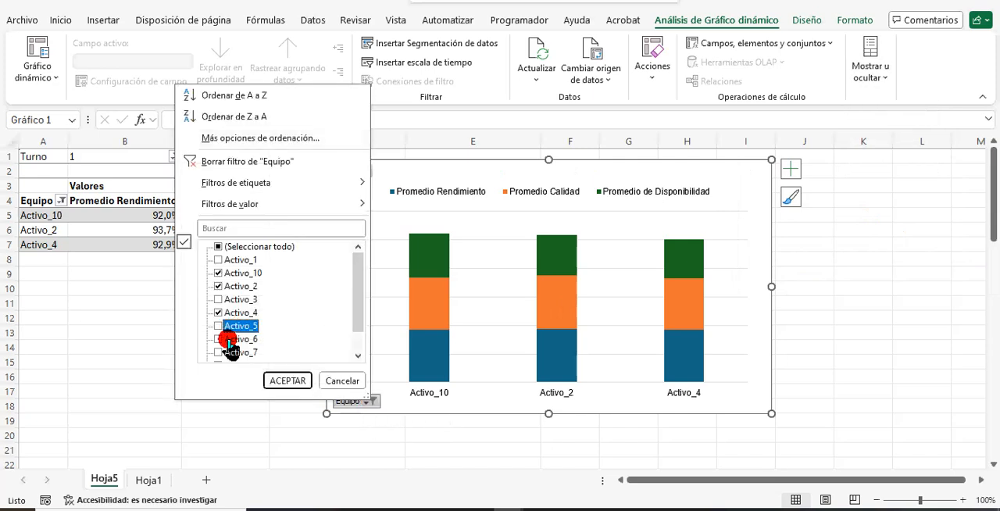
{"action": "left_click", "coordinate": [218, 352]}
{"action": "left_click", "coordinate": [287, 380]}
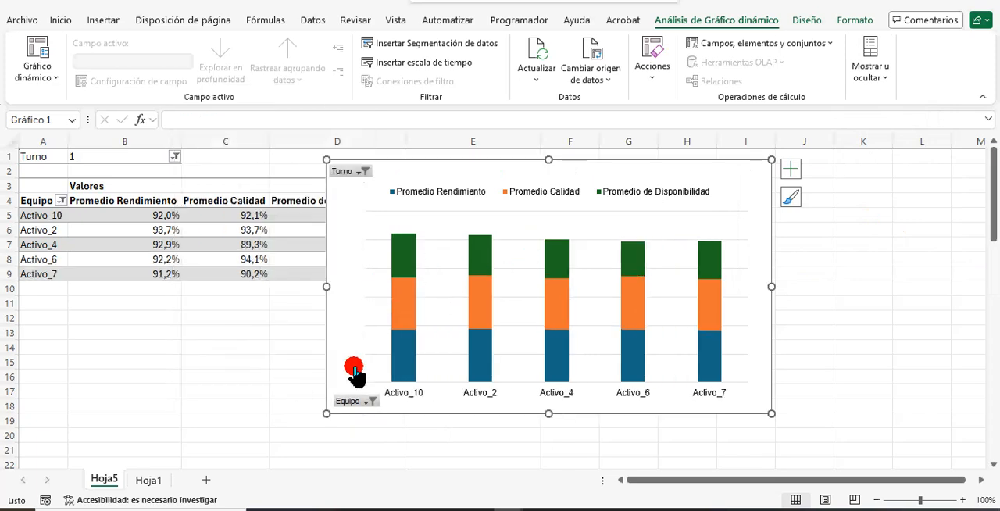
Enlarge the pivot chart to about 16.9 by 9.8 cm and shorten its plot area from below.
{"action": "left_click_drag", "start_coordinate": [327, 413], "coordinate": [305, 431]}
{"action": "left_click", "coordinate": [449, 228]}
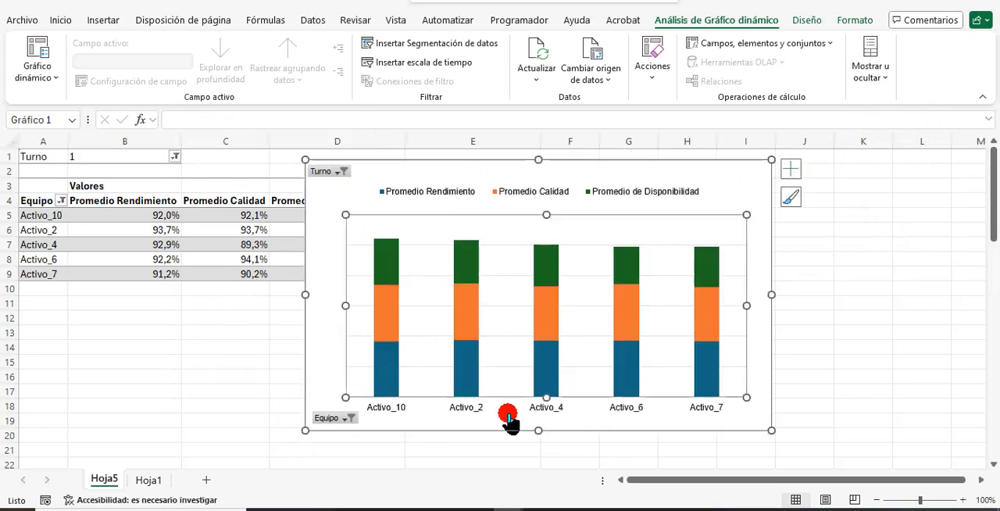
{"action": "left_click_drag", "start_coordinate": [548, 397], "coordinate": [549, 370]}
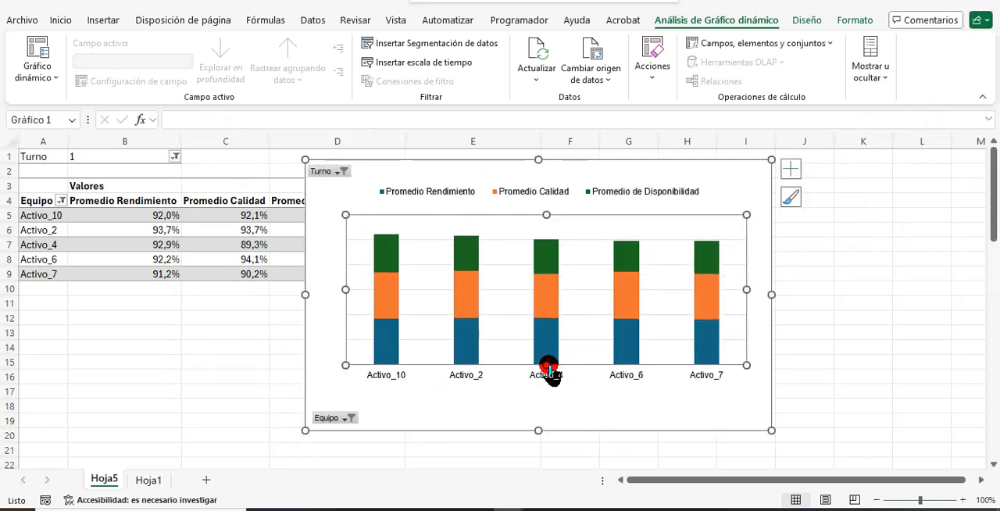
Add data labels to the Promedio de Disponibilidad series and to the other two series of the chart.
{"action": "left_click", "coordinate": [628, 253]}
{"action": "left_click", "coordinate": [797, 167]}
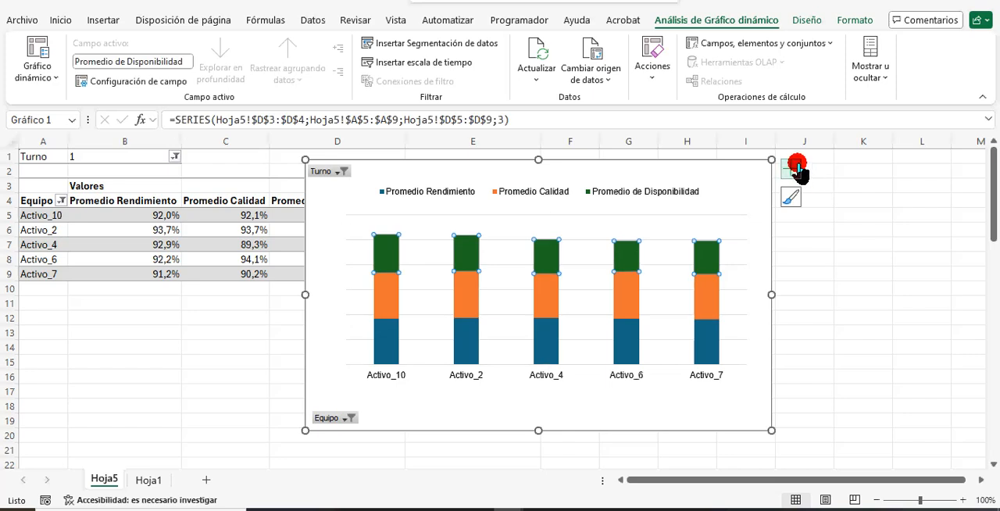
{"action": "left_click", "coordinate": [825, 231]}
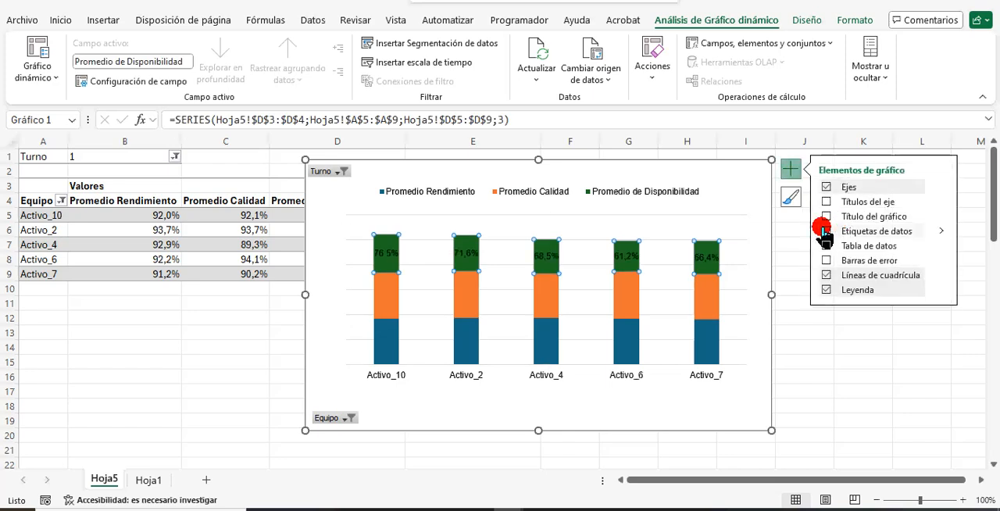
{"action": "left_click", "coordinate": [755, 256]}
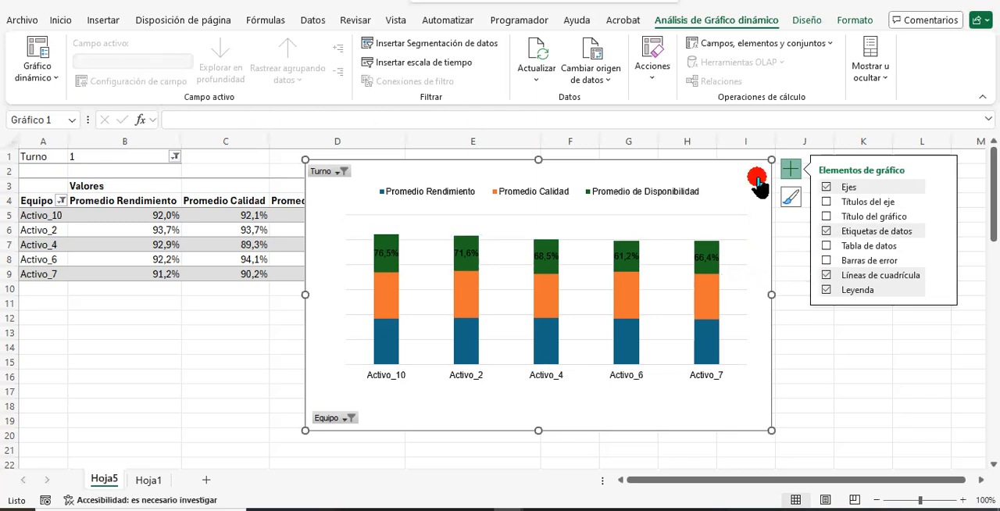
{"action": "left_click", "coordinate": [824, 230]}
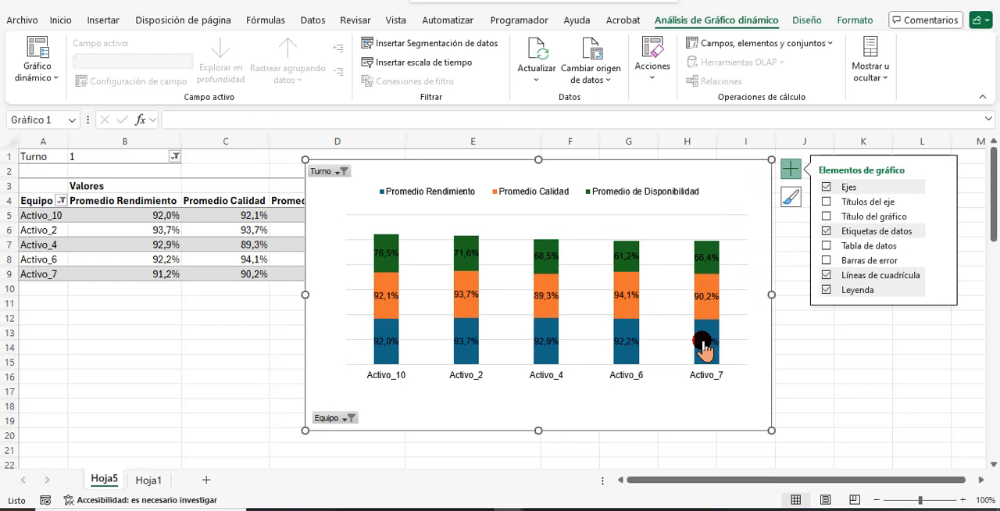
{"action": "right_click", "coordinate": [626, 253]}
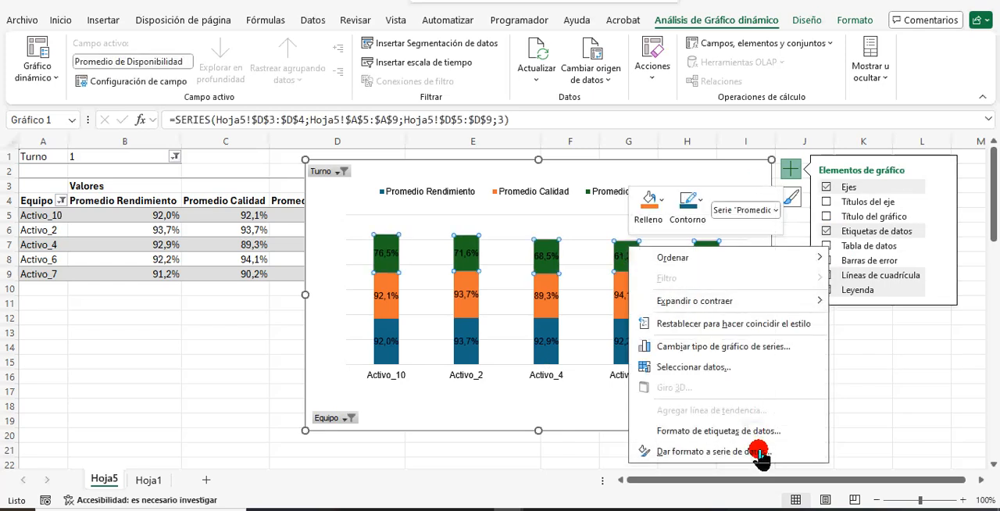
{"action": "left_click", "coordinate": [777, 434]}
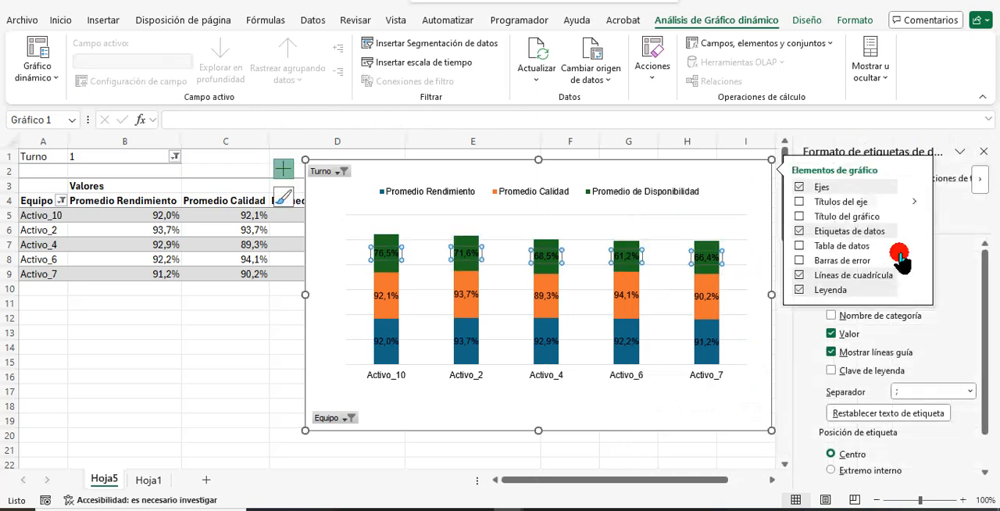
{"action": "left_click", "coordinate": [747, 178]}
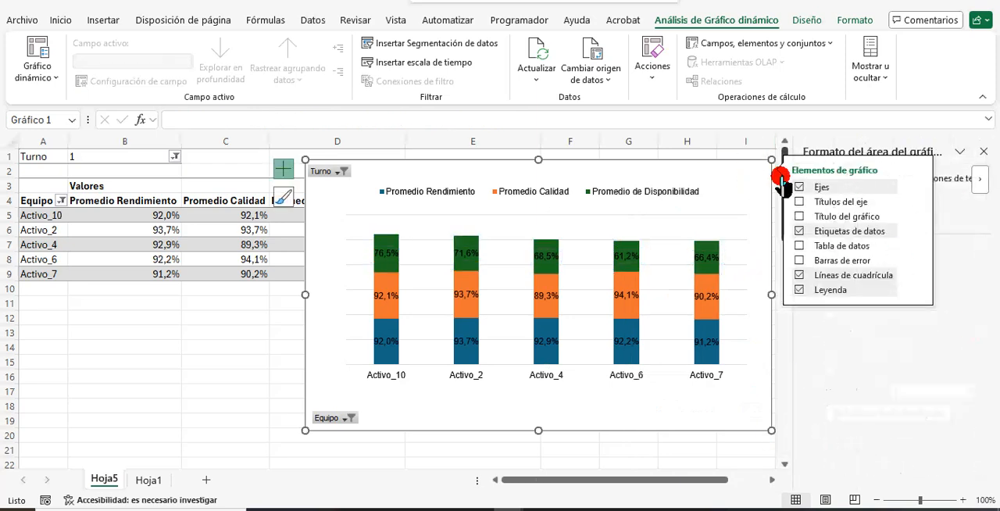
{"action": "left_click", "coordinate": [984, 153]}
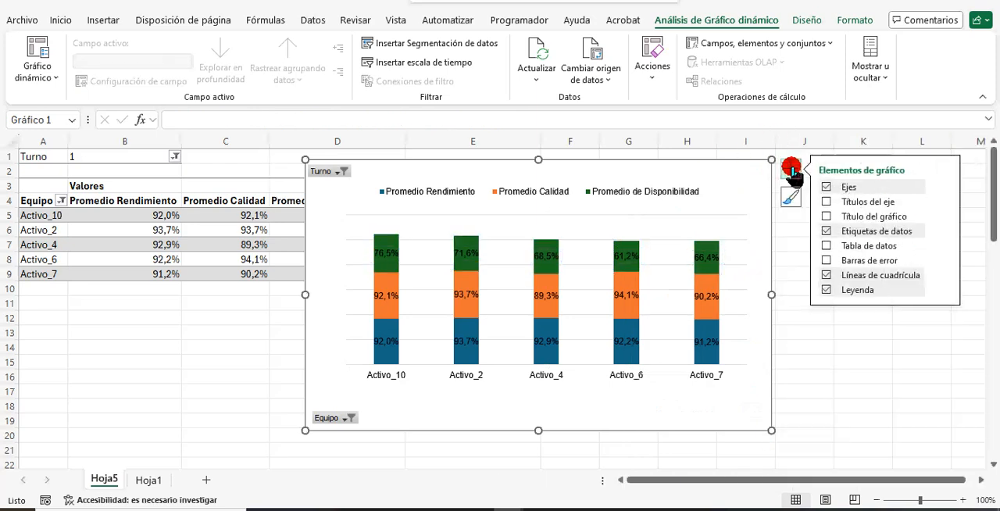
{"action": "left_click", "coordinate": [791, 167]}
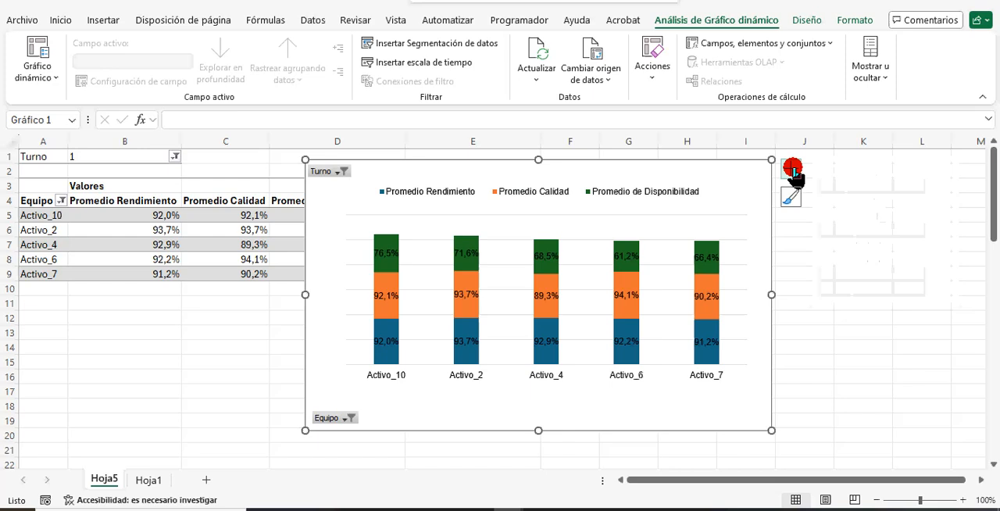
Widen the chart's columns by setting the series gap width to 40%.
{"action": "left_click", "coordinate": [705, 290]}
{"action": "right_click", "coordinate": [705, 290]}
{"action": "left_click", "coordinate": [780, 486]}
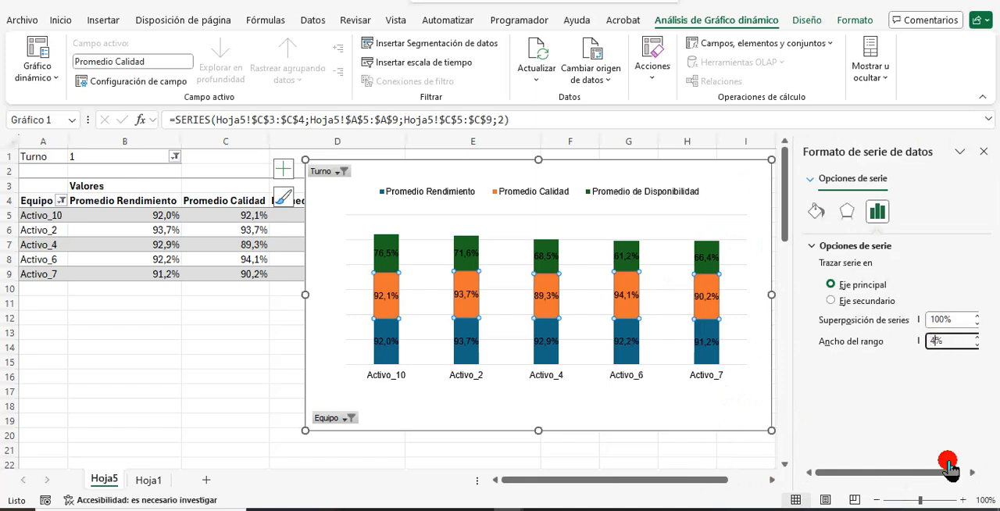
{"action": "key", "text": "BackSpace"}
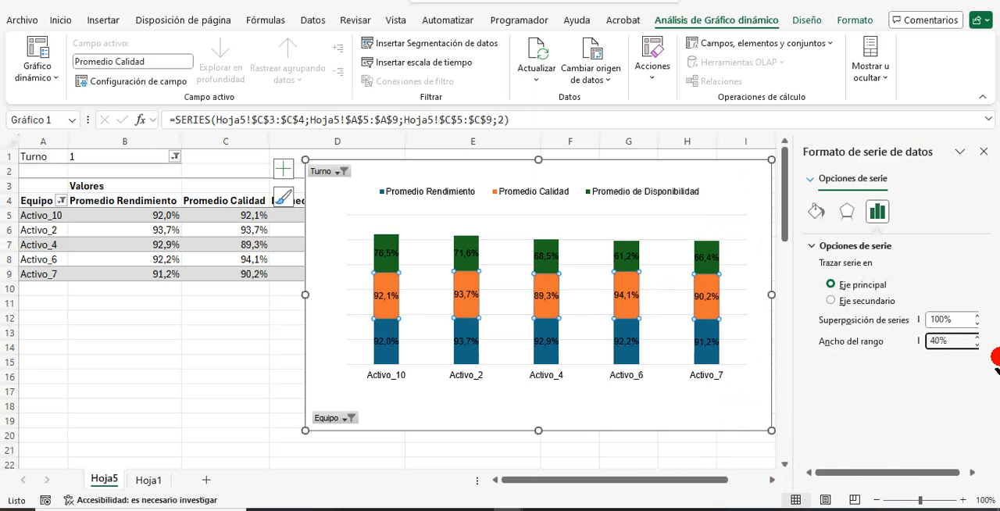
{"action": "key", "text": "Return"}
Color the data labels of all three series white and apply bold to them.
{"action": "left_click", "coordinate": [386, 253]}
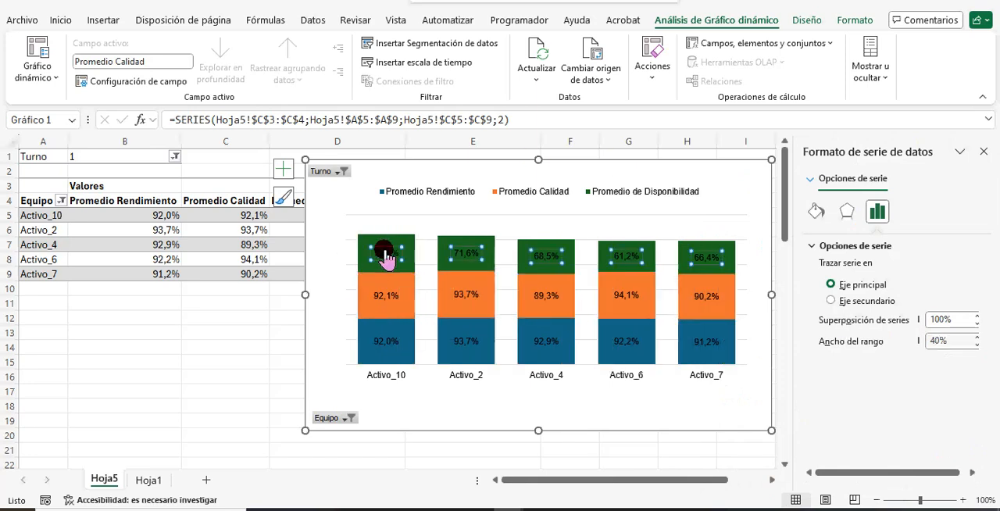
{"action": "left_click", "coordinate": [61, 24]}
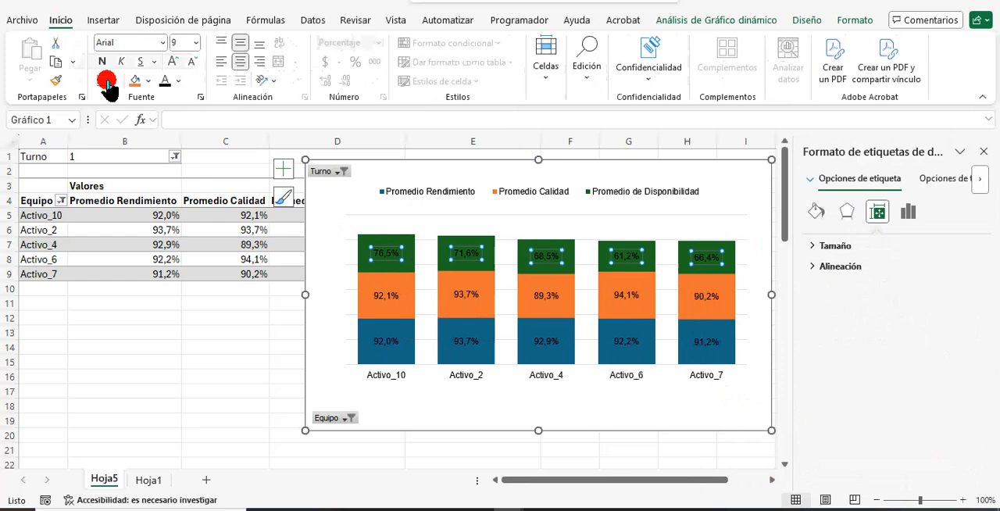
{"action": "left_click", "coordinate": [179, 80]}
{"action": "left_click", "coordinate": [167, 179]}
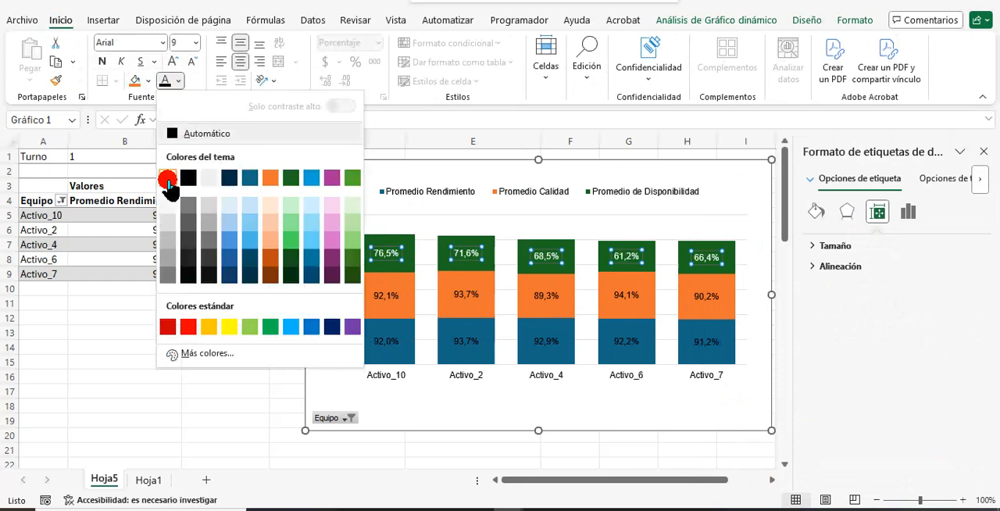
{"action": "left_click", "coordinate": [162, 82]}
{"action": "left_click", "coordinate": [367, 292]}
{"action": "left_click", "coordinate": [173, 72]}
{"action": "left_click", "coordinate": [104, 63]}
Increase the font size of all text in the pivot chart to 11.
{"action": "left_click", "coordinate": [330, 196]}
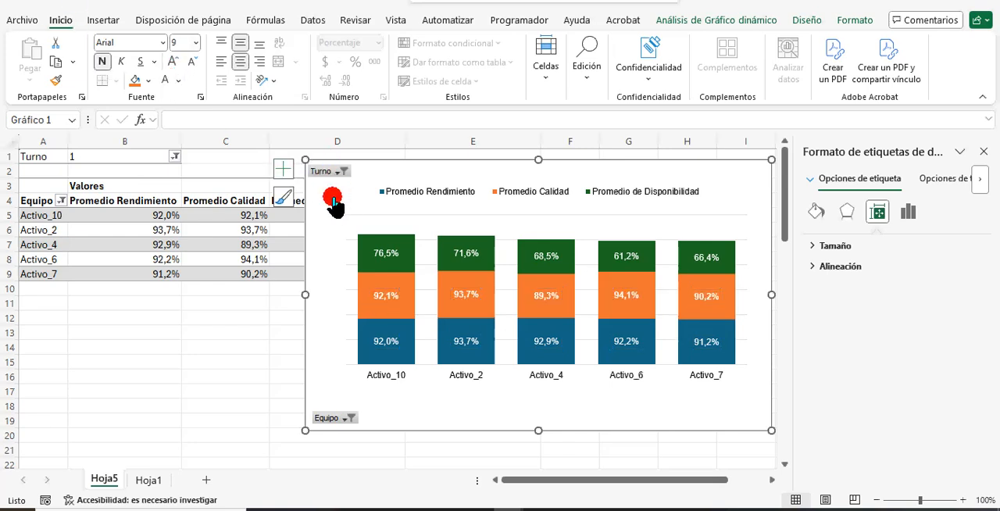
{"action": "left_click", "coordinate": [183, 64]}
{"action": "left_click", "coordinate": [171, 63]}
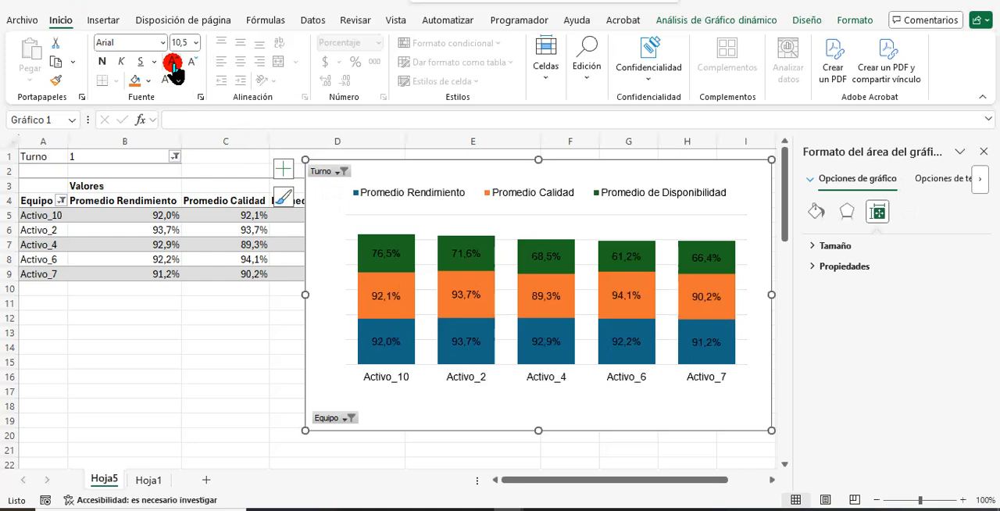
{"action": "left_click", "coordinate": [173, 64]}
Set the font color of the Disponibilidad, Calidad and Rendimiento data labels to white.
{"action": "left_click", "coordinate": [395, 251]}
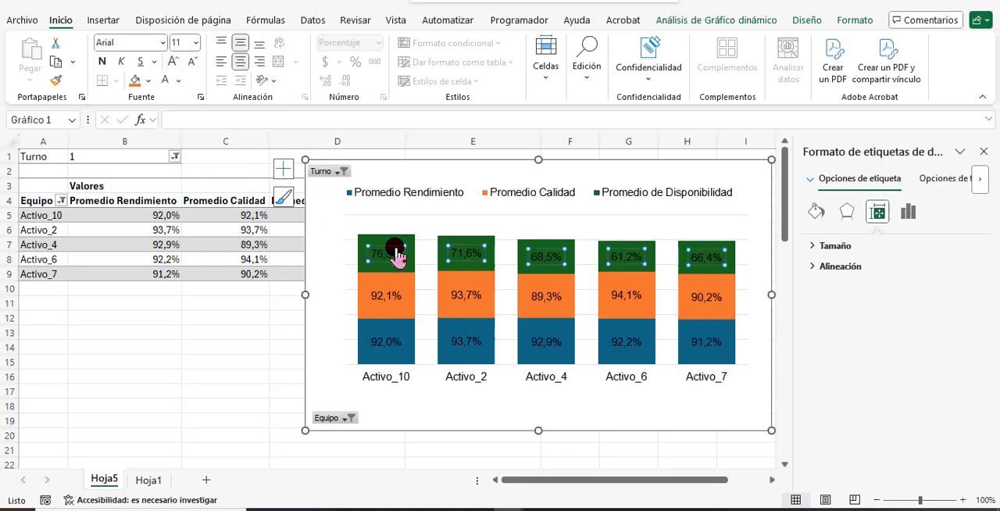
{"action": "left_click", "coordinate": [166, 86]}
{"action": "left_click", "coordinate": [382, 297]}
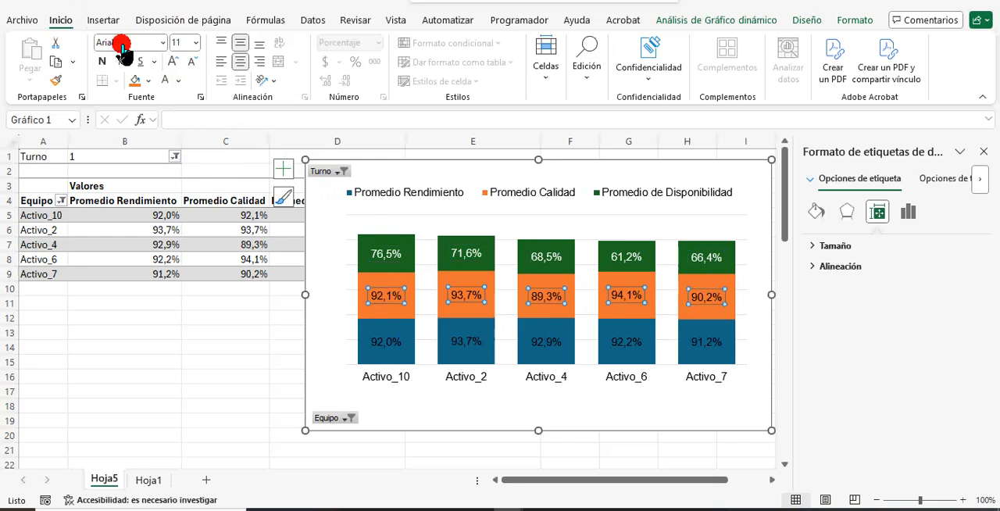
{"action": "left_click", "coordinate": [385, 341]}
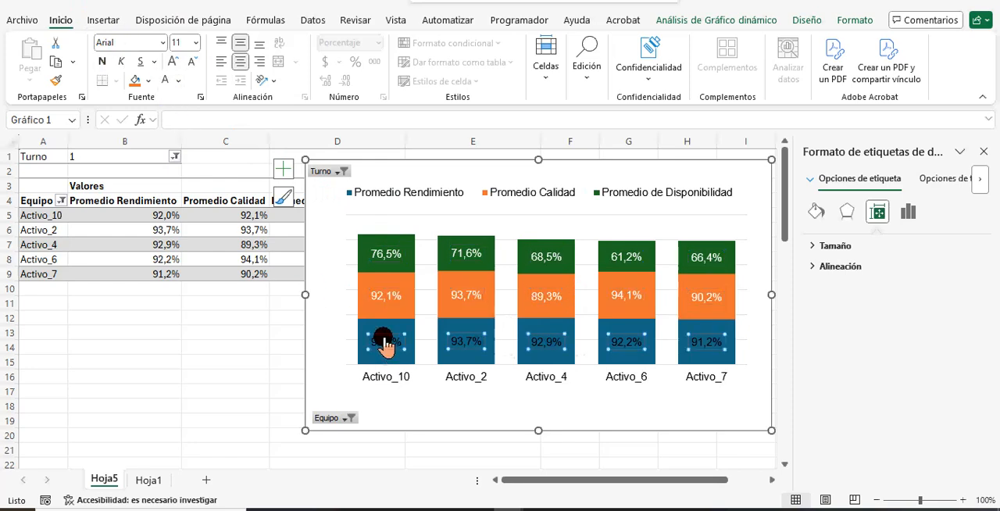
{"action": "left_click", "coordinate": [170, 81]}
{"action": "left_click", "coordinate": [391, 378]}
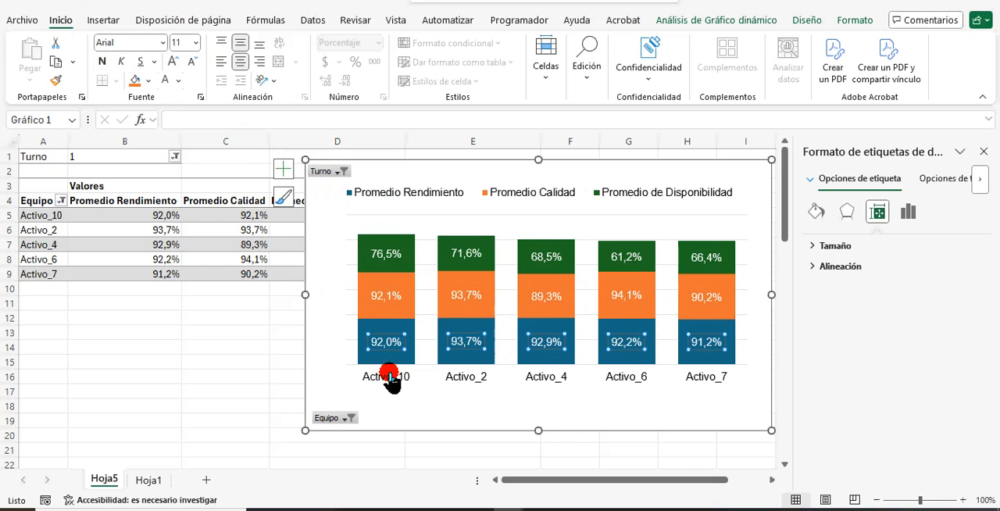
Fill the Promedio Rendimiento columns with the standard dark blue color.
{"action": "left_click", "coordinate": [369, 328]}
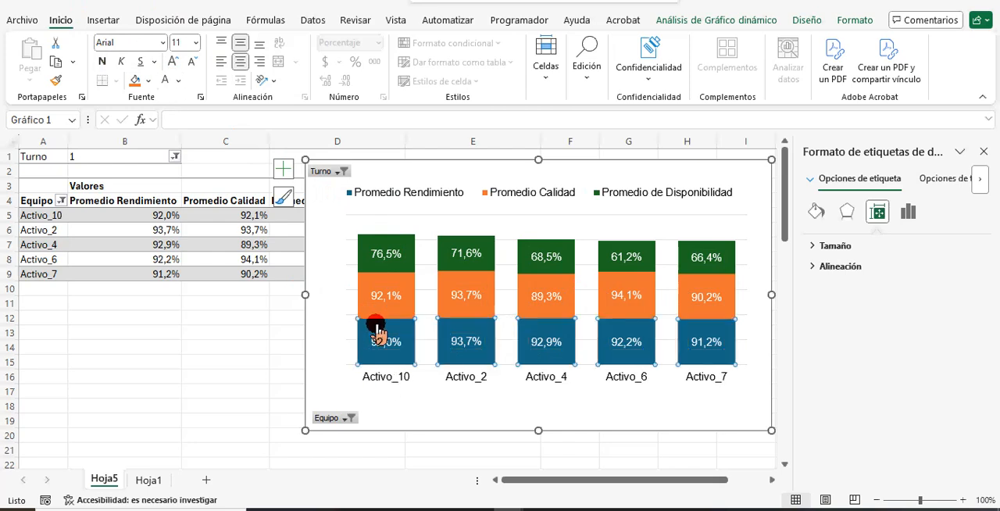
{"action": "left_click", "coordinate": [855, 20]}
{"action": "left_click", "coordinate": [525, 43]}
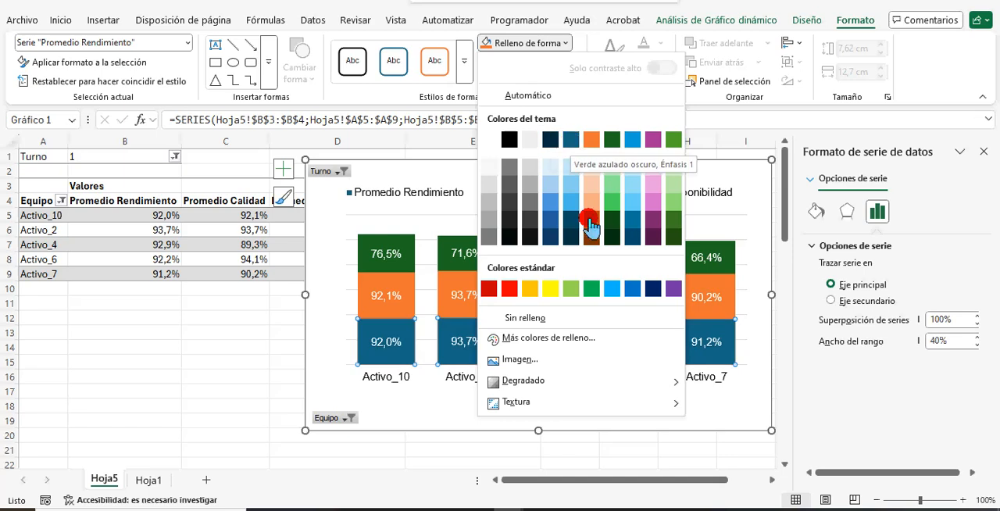
{"action": "left_click", "coordinate": [652, 289]}
Try a dark green theme fill on the Promedio Calidad columns and set them back to orange.
{"action": "left_click", "coordinate": [619, 288]}
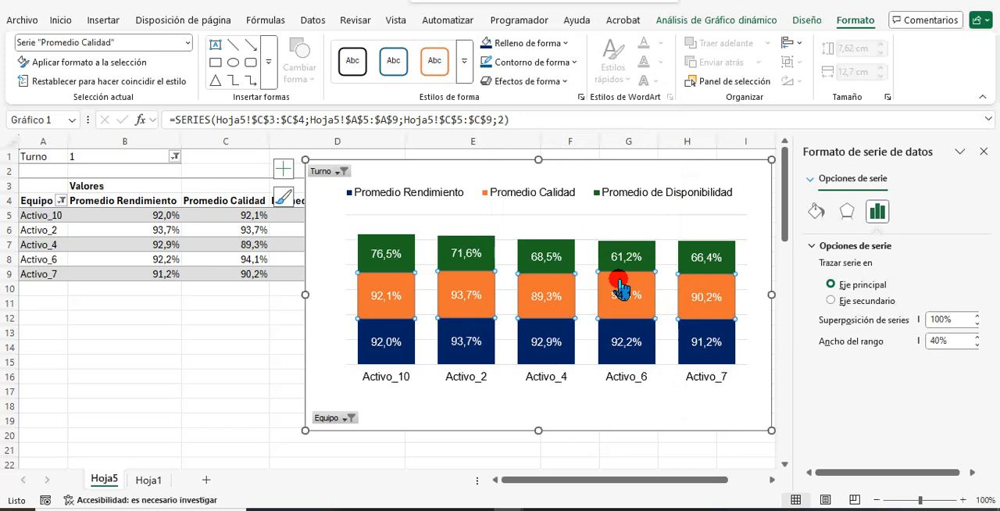
{"action": "left_click", "coordinate": [539, 44]}
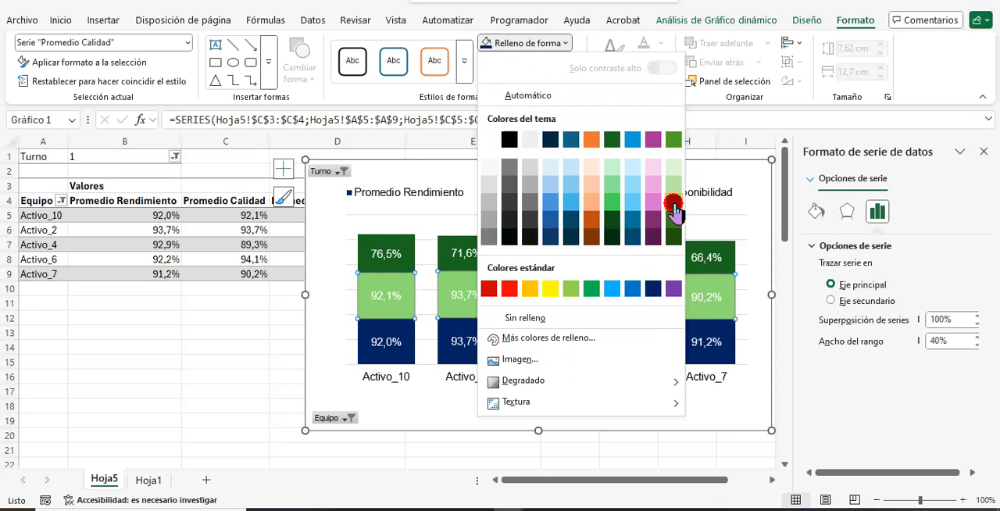
{"action": "left_click", "coordinate": [611, 139]}
{"action": "left_click", "coordinate": [556, 67]}
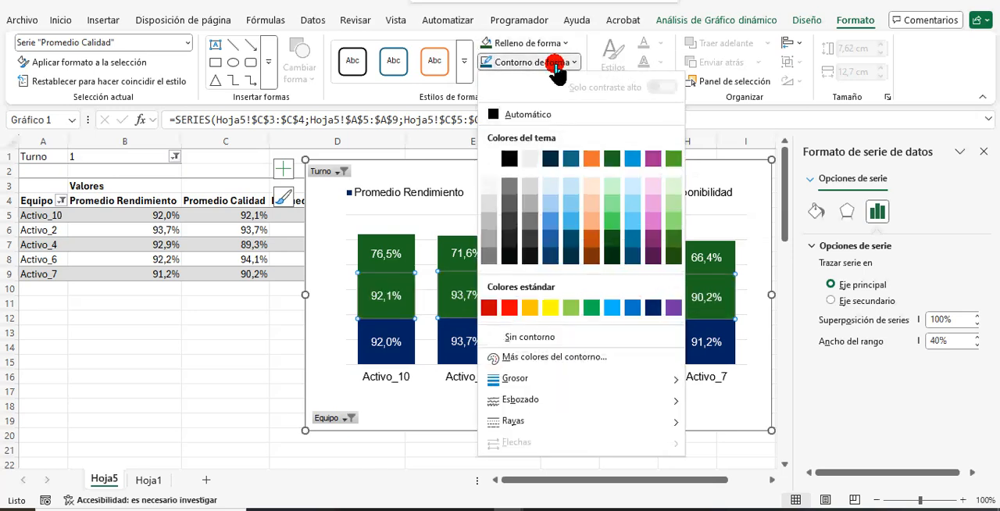
{"action": "left_click", "coordinate": [547, 45]}
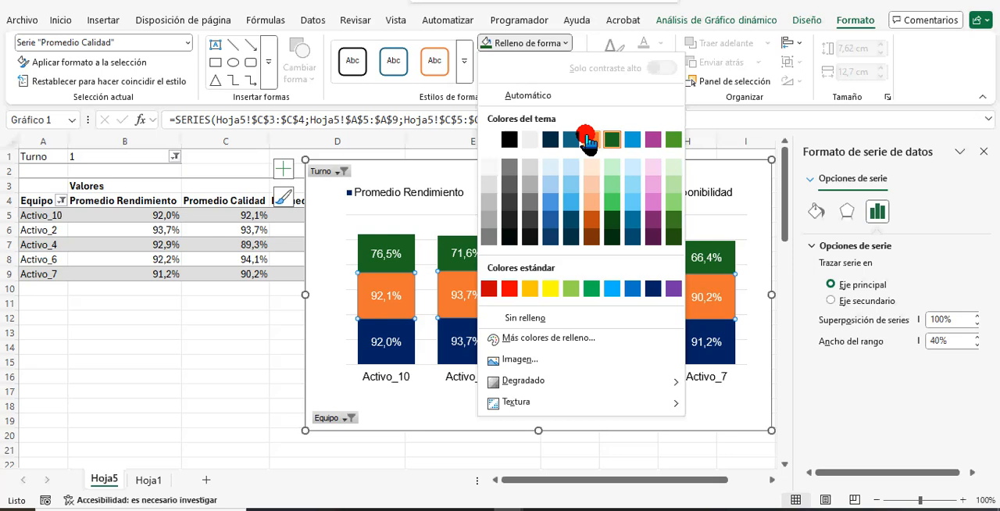
{"action": "left_click", "coordinate": [588, 139]}
Close the formatting pane and move the chart clear of the pivot table's Promedio de Disponibilidad column.
{"action": "left_click", "coordinate": [327, 234]}
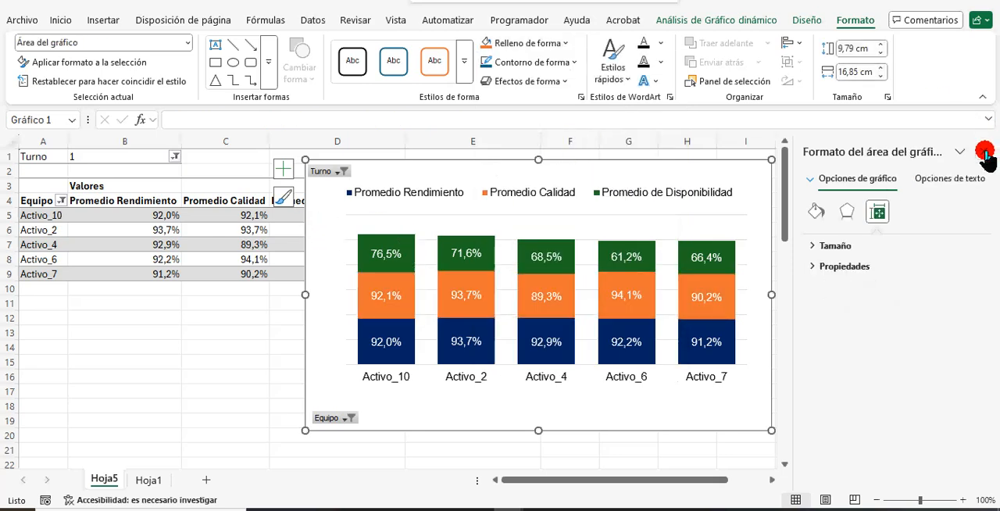
{"action": "left_click", "coordinate": [986, 155]}
{"action": "left_click_drag", "start_coordinate": [550, 188], "coordinate": [669, 174]}
Show all equipment again by selecting every item in the pivot table's Equipo filter.
{"action": "left_click", "coordinate": [62, 214]}
{"action": "left_click", "coordinate": [62, 200]}
{"action": "left_click", "coordinate": [111, 351]}
{"action": "left_click", "coordinate": [167, 487]}
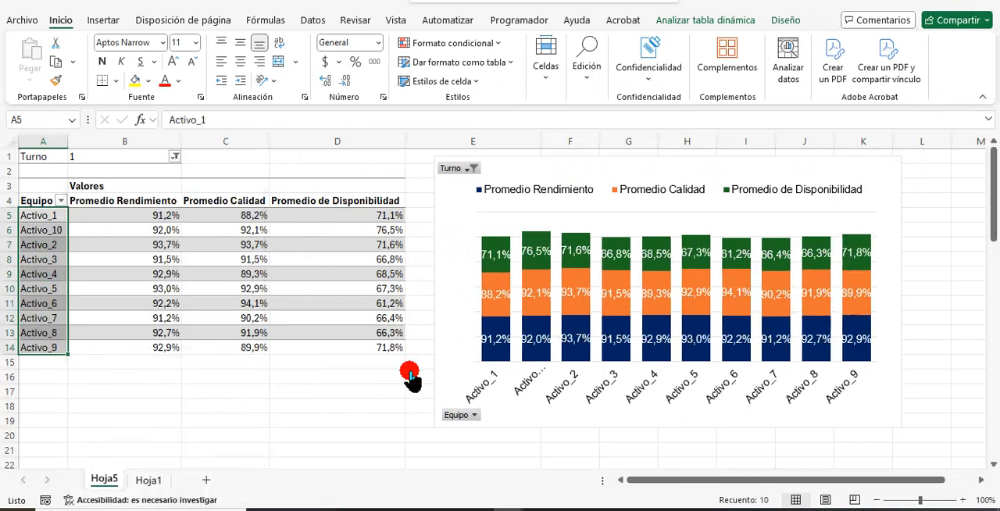
Shrink the data labels of all three chart series to about 10 pt and widen the chart slightly towards the pivot table.
{"action": "left_click", "coordinate": [493, 344]}
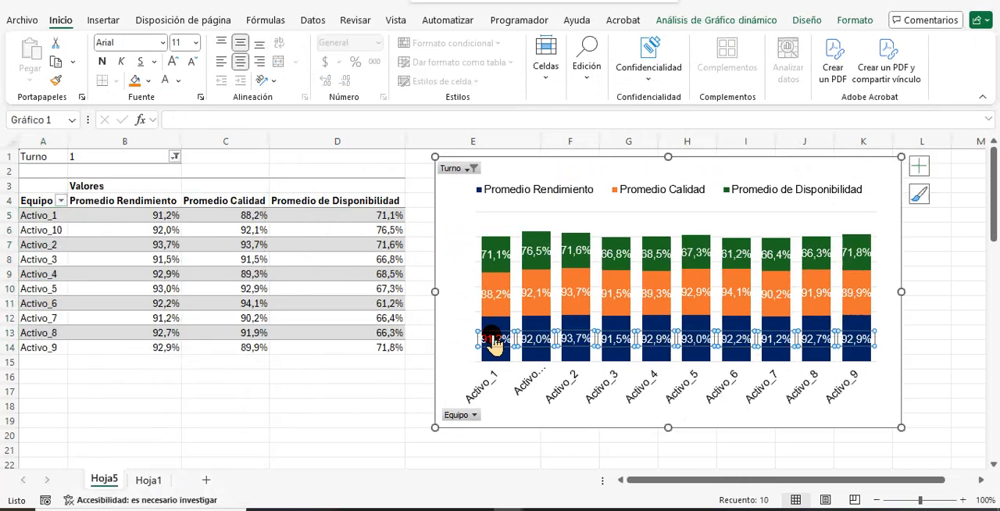
{"action": "left_click", "coordinate": [191, 62]}
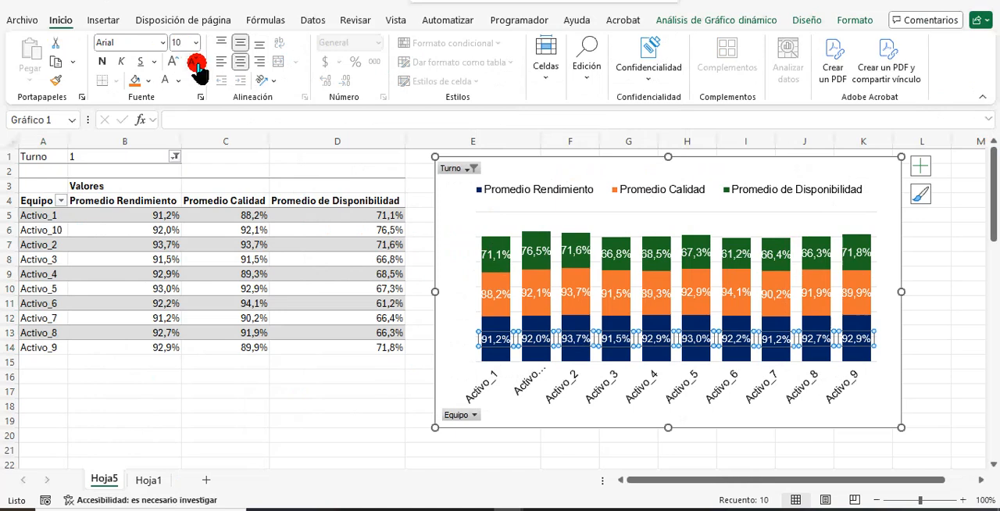
{"action": "left_click", "coordinate": [493, 295]}
{"action": "left_click", "coordinate": [192, 62]}
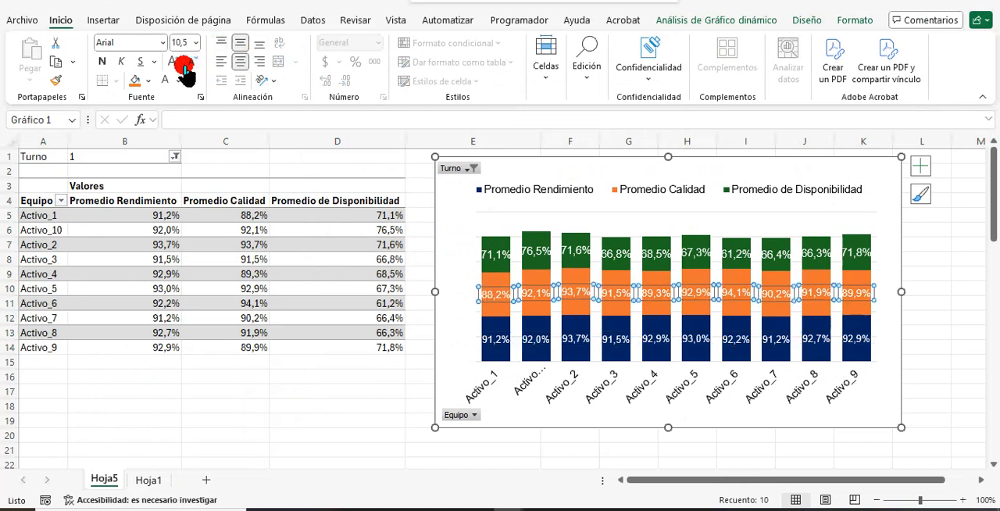
{"action": "left_click", "coordinate": [489, 238]}
{"action": "left_click", "coordinate": [191, 62]}
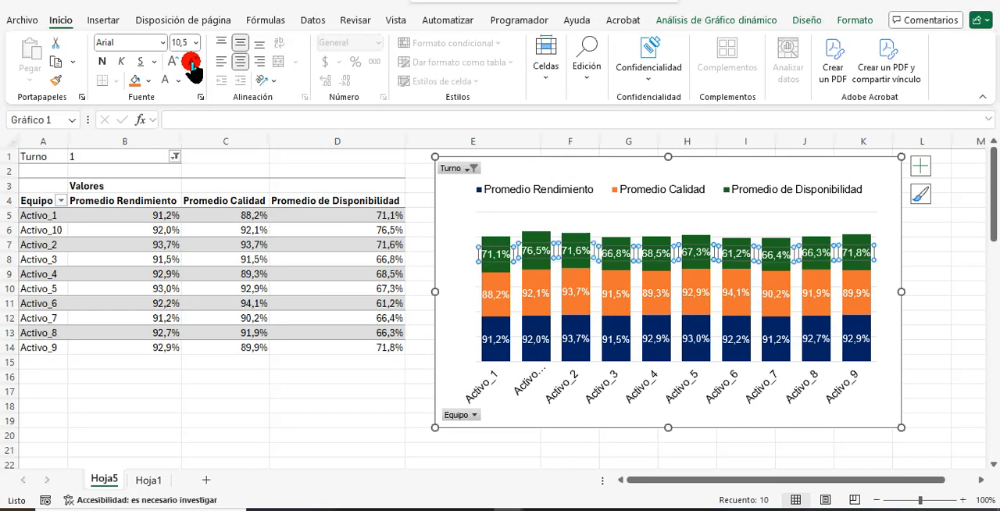
{"action": "left_click", "coordinate": [455, 190]}
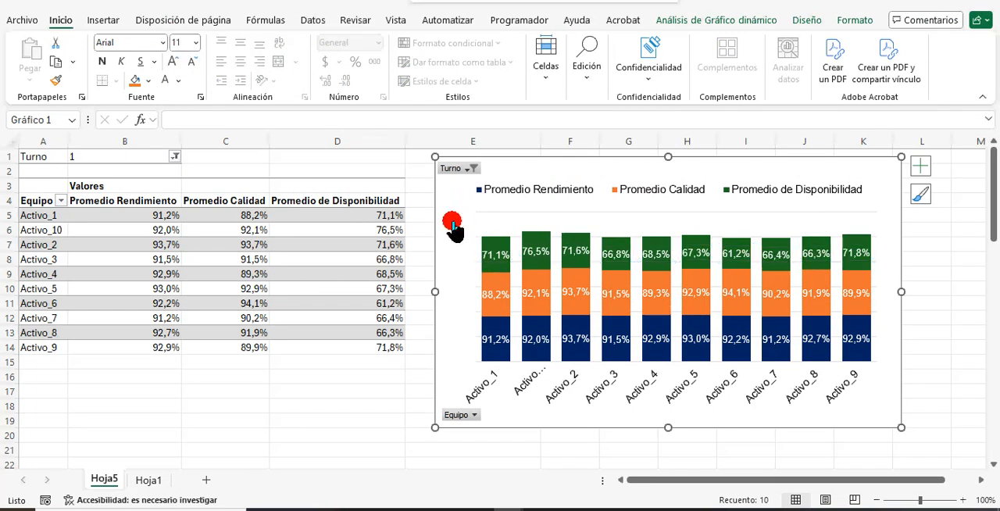
{"action": "left_click_drag", "start_coordinate": [437, 292], "coordinate": [420, 292]}
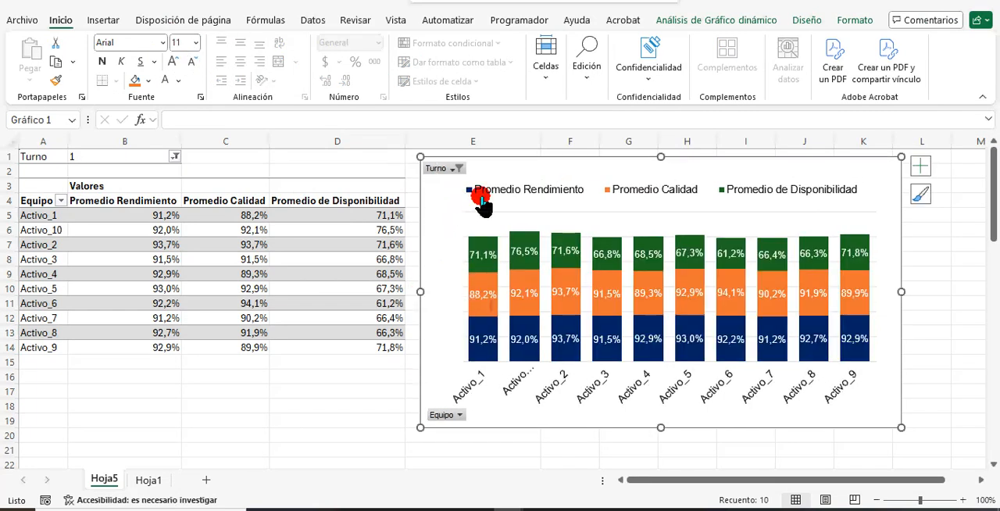
Start inserting slicers for the pivot chart and choose the Equipo field.
{"action": "left_click", "coordinate": [692, 22]}
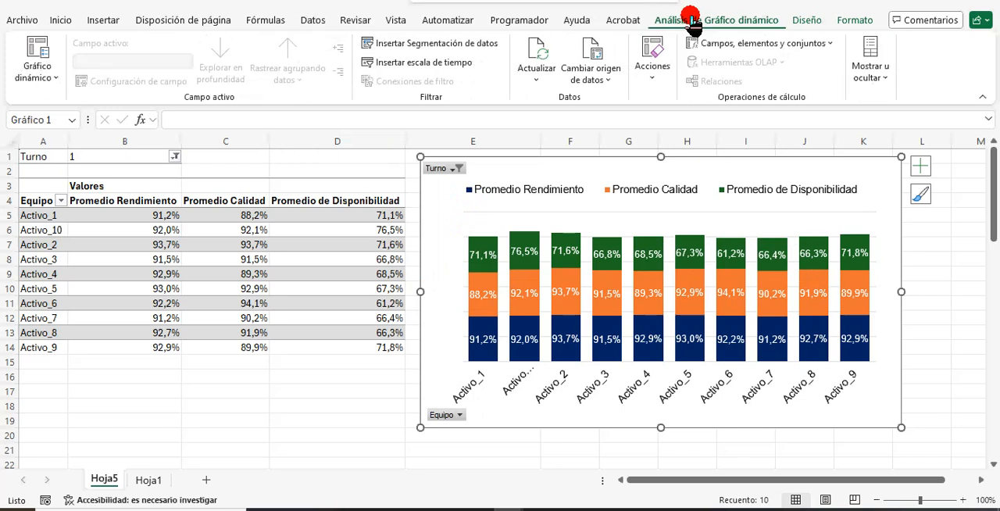
{"action": "left_click", "coordinate": [455, 44]}
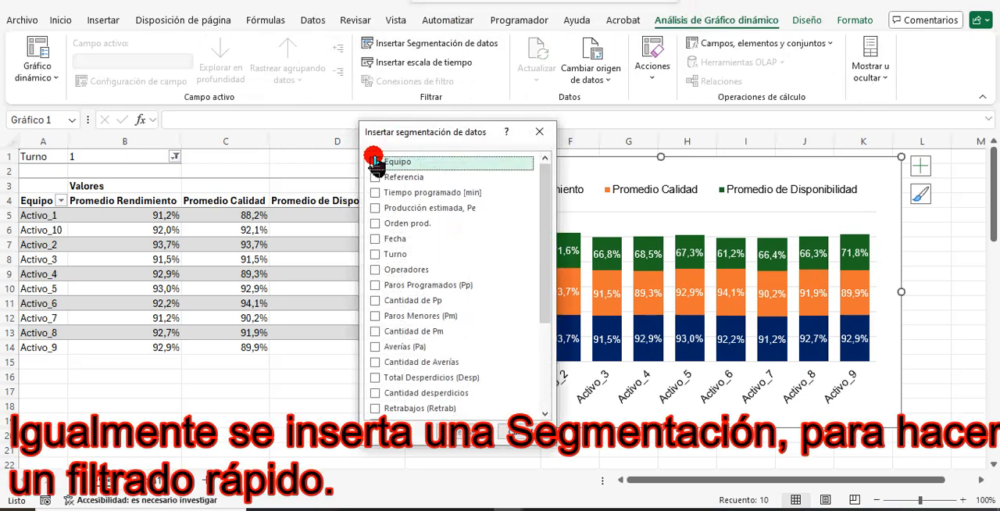
{"action": "left_click", "coordinate": [374, 162]}
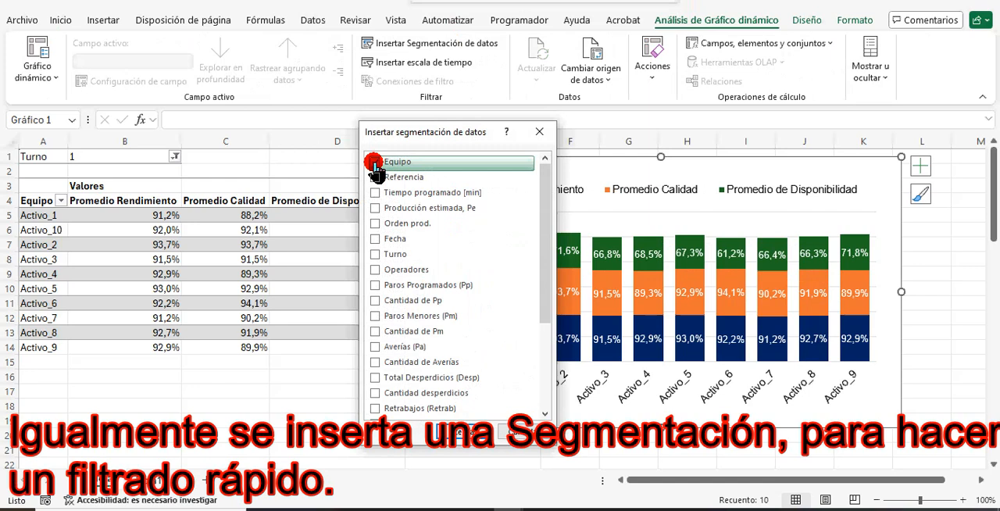
{"action": "left_click", "coordinate": [374, 177]}
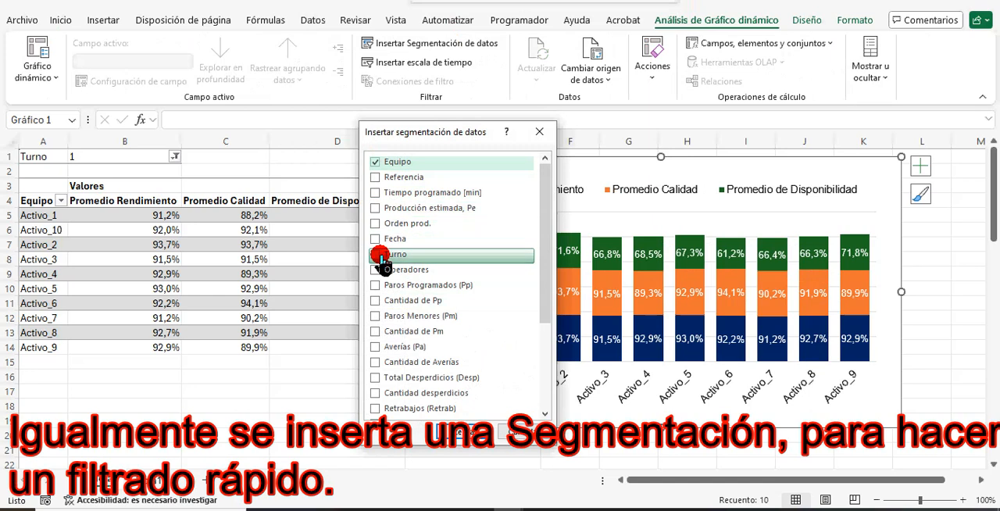
{"action": "left_click", "coordinate": [547, 378]}
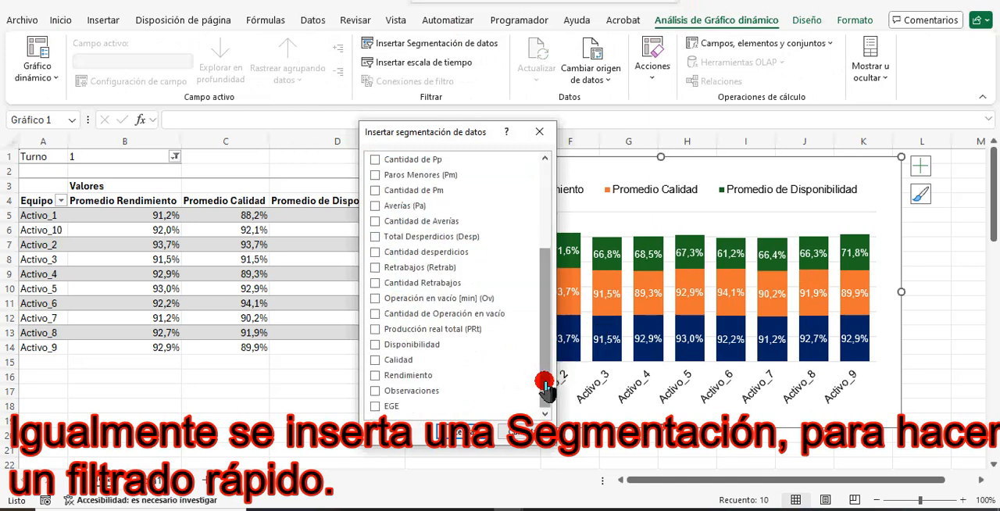
{"action": "left_click", "coordinate": [376, 207]}
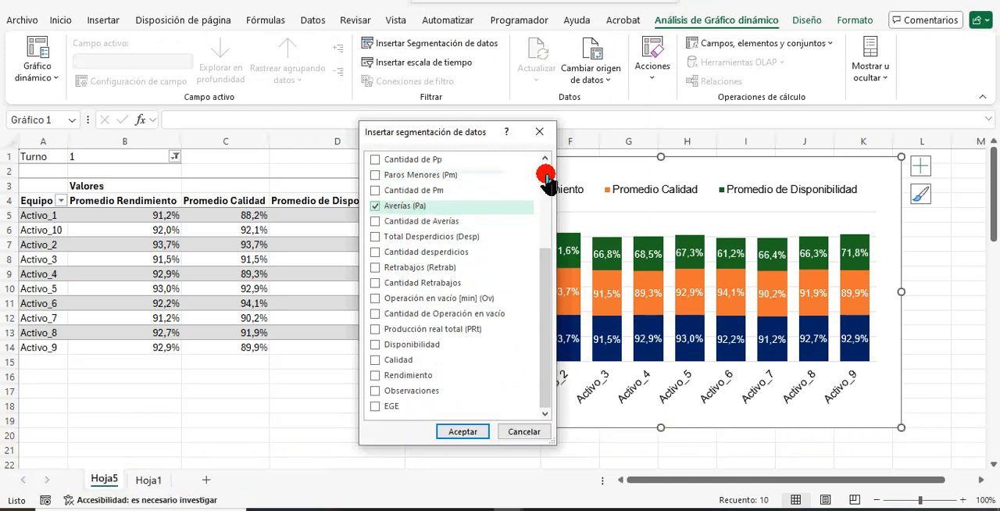
{"action": "left_click", "coordinate": [547, 178]}
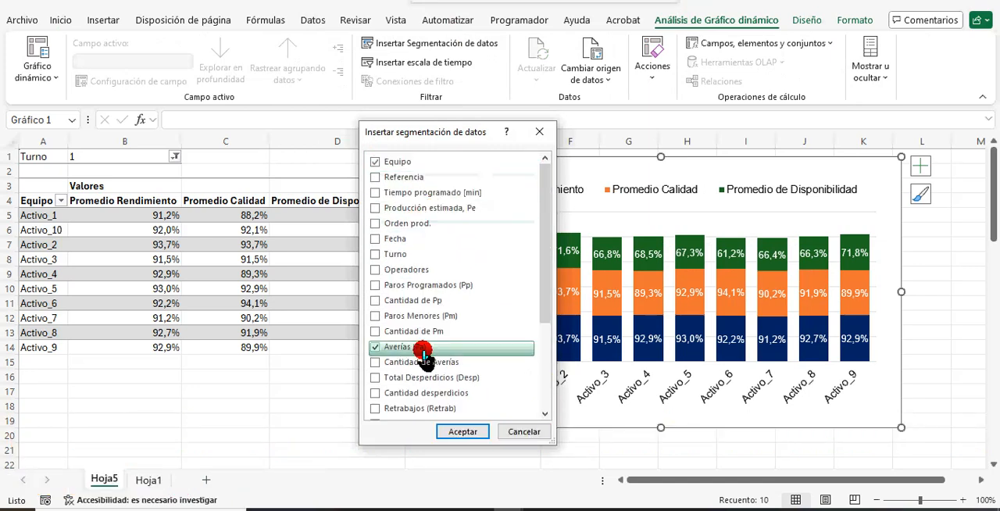
{"action": "left_click", "coordinate": [375, 348]}
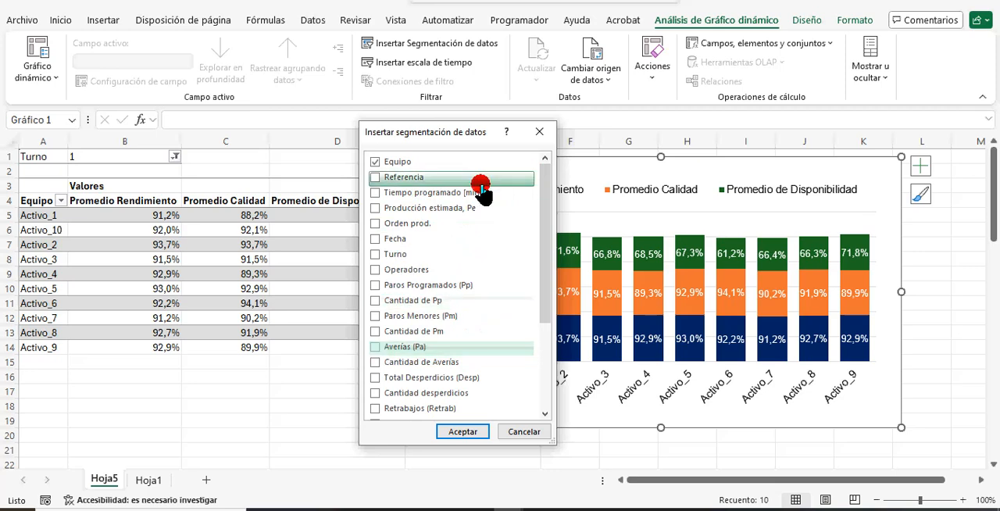
Add the Referencia field to the slicer selection and insert the chosen slicers.
{"action": "left_click", "coordinate": [375, 179]}
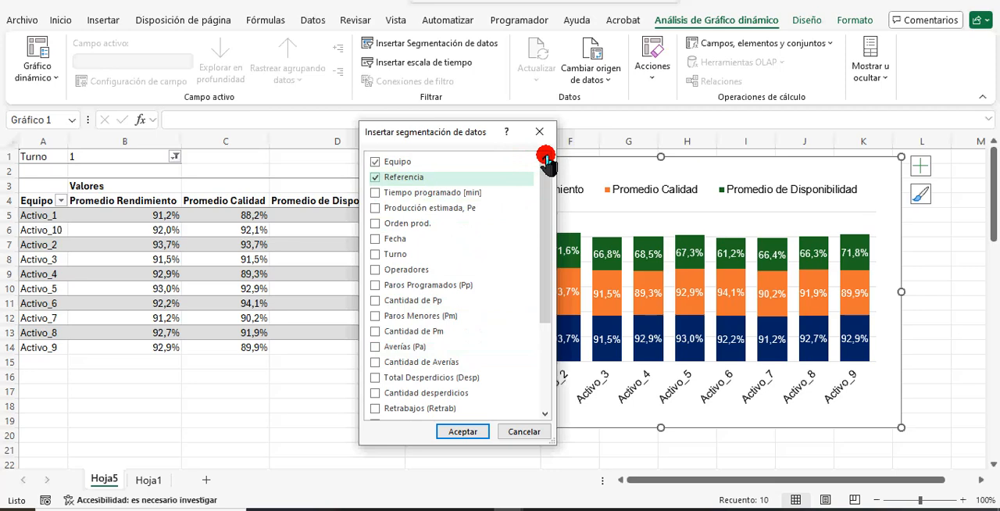
{"action": "left_click", "coordinate": [473, 436]}
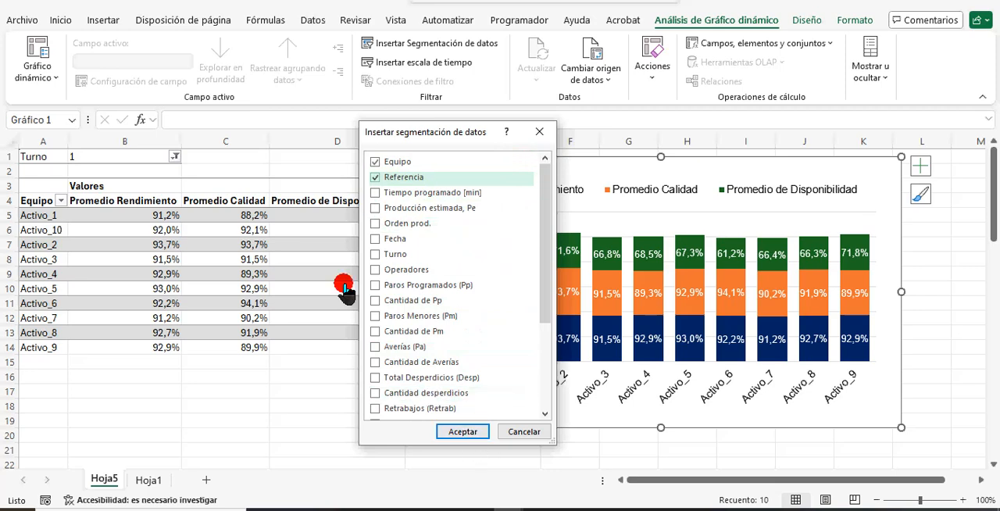
{"action": "left_click", "coordinate": [466, 431]}
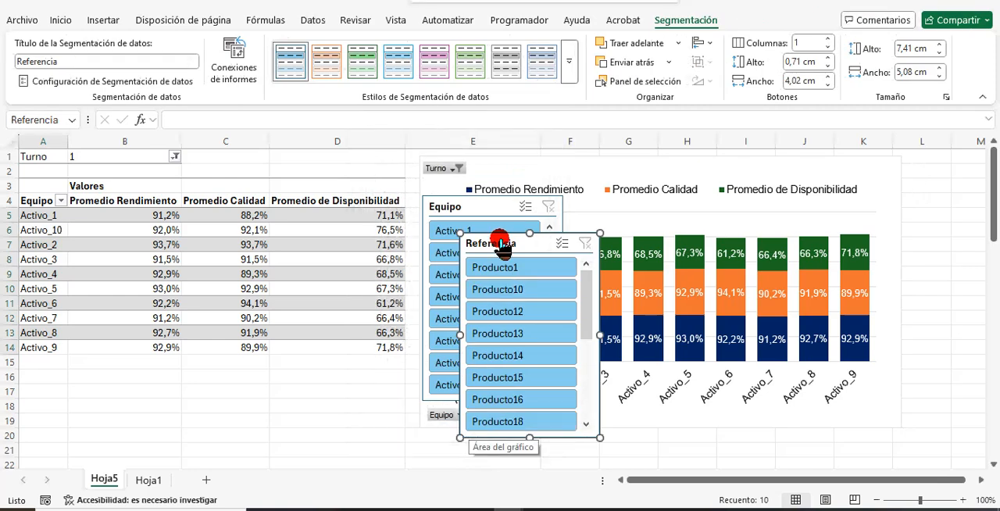
Place the Equipo and Referencia slicers side by side over the pivot table, beside the chart, with Equipo first.
{"action": "left_click_drag", "start_coordinate": [500, 250], "coordinate": [313, 208]}
{"action": "left_click_drag", "start_coordinate": [459, 212], "coordinate": [169, 213]}
{"action": "left_click_drag", "start_coordinate": [318, 208], "coordinate": [320, 172]}
{"action": "left_click_drag", "start_coordinate": [205, 205], "coordinate": [201, 176]}
Apply the pink style to the Equipo slicer and the pale blue gradient style to the Referencia slicer.
{"action": "left_click", "coordinate": [318, 62]}
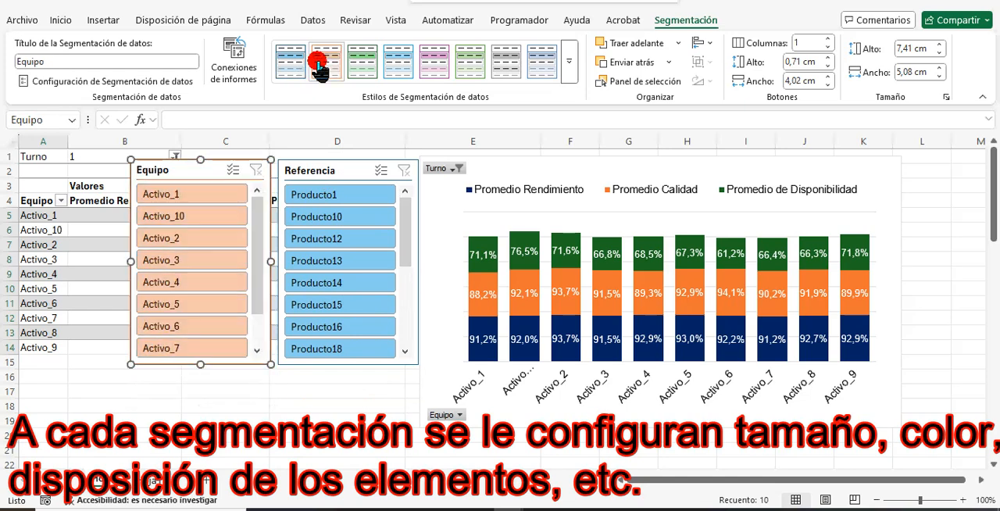
{"action": "left_click", "coordinate": [371, 71]}
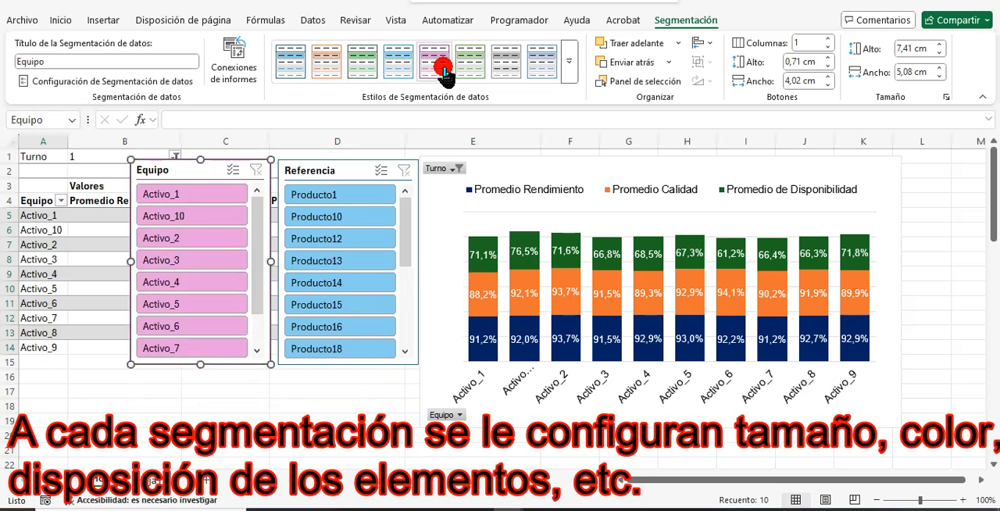
{"action": "left_click", "coordinate": [345, 167]}
{"action": "left_click", "coordinate": [544, 65]}
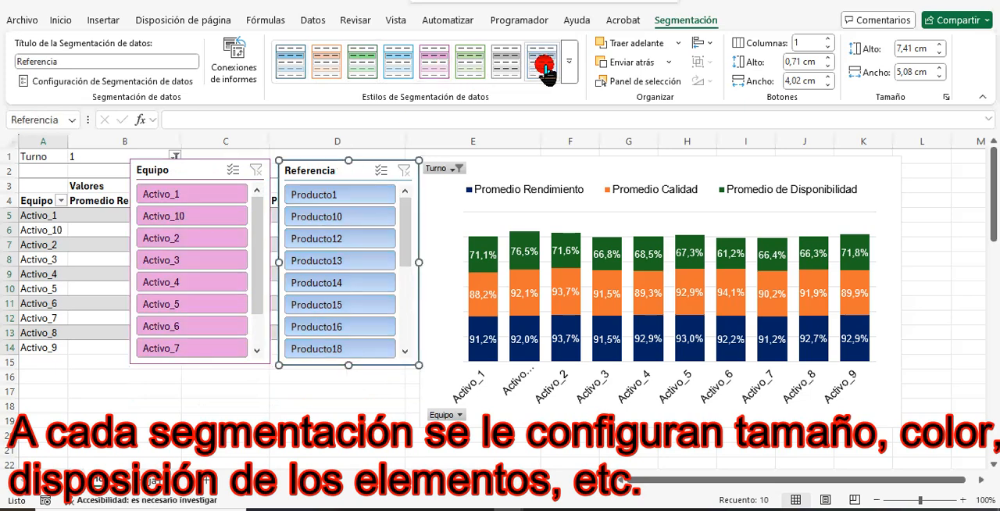
Filter the chart by one product at a time with the Referencia slicer, from Producto1, Producto13 and Producto16 to Producto9 and Producto6.
{"action": "left_click", "coordinate": [327, 196]}
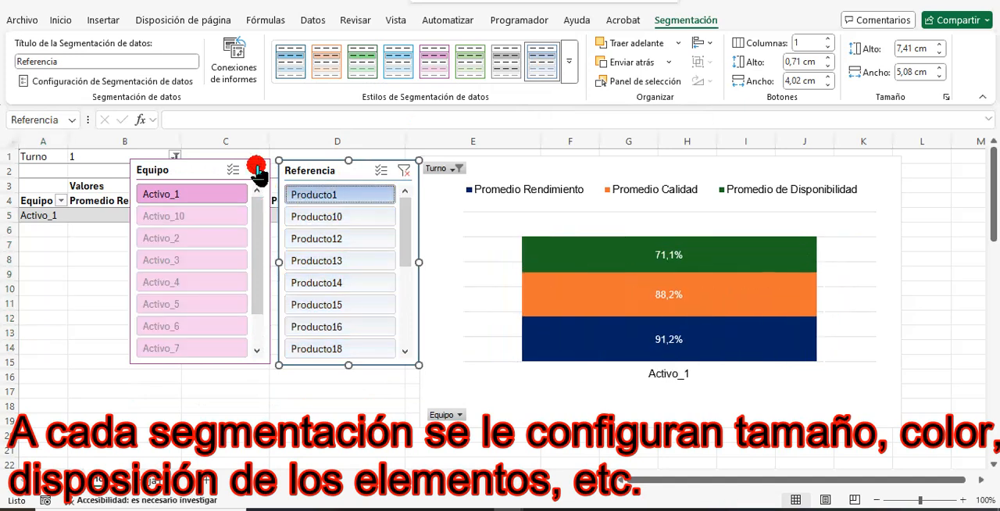
{"action": "left_click", "coordinate": [375, 260]}
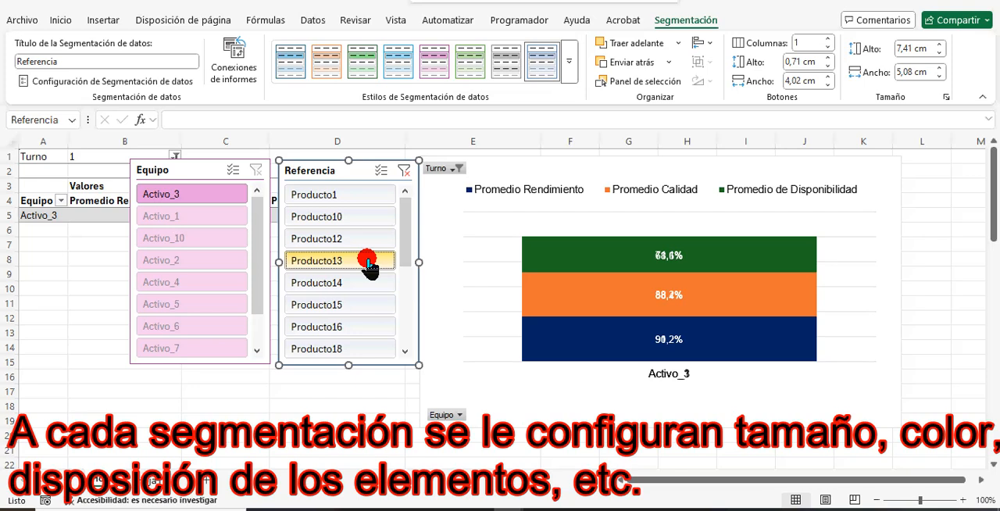
{"action": "left_click", "coordinate": [379, 328]}
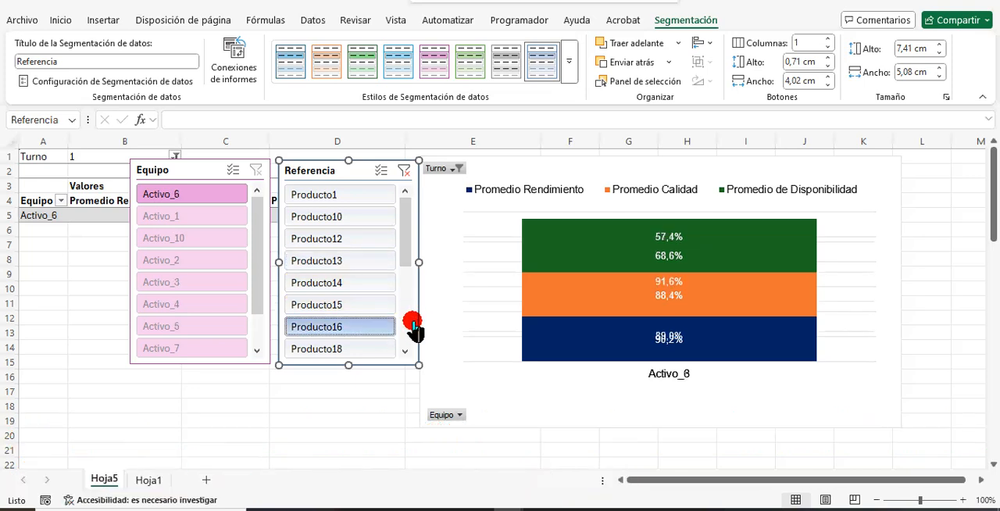
{"action": "left_click", "coordinate": [407, 328]}
{"action": "left_click", "coordinate": [376, 328]}
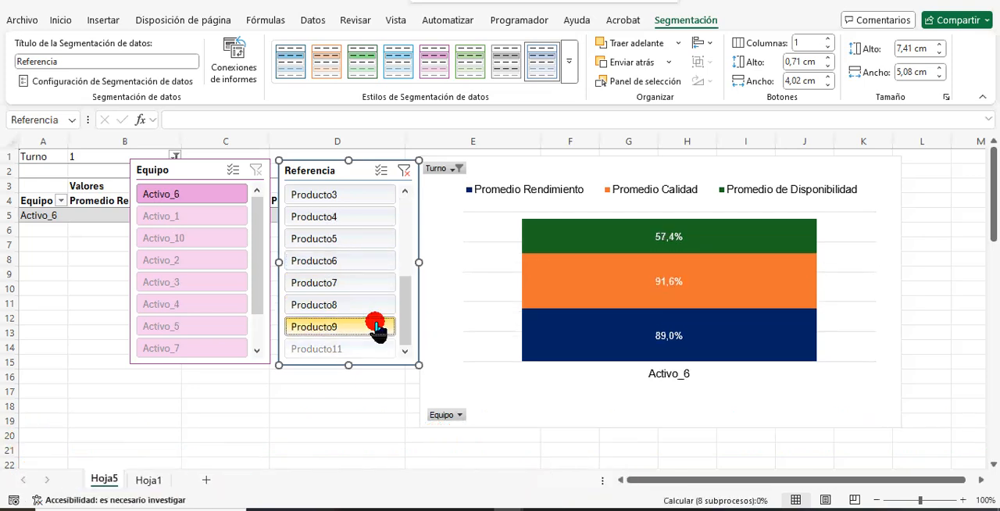
{"action": "left_click", "coordinate": [377, 348]}
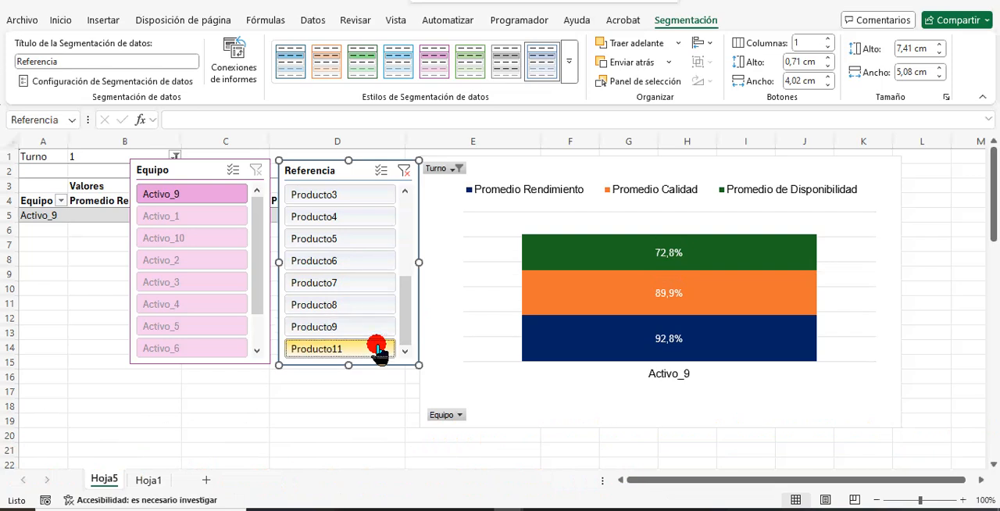
{"action": "left_click", "coordinate": [384, 266]}
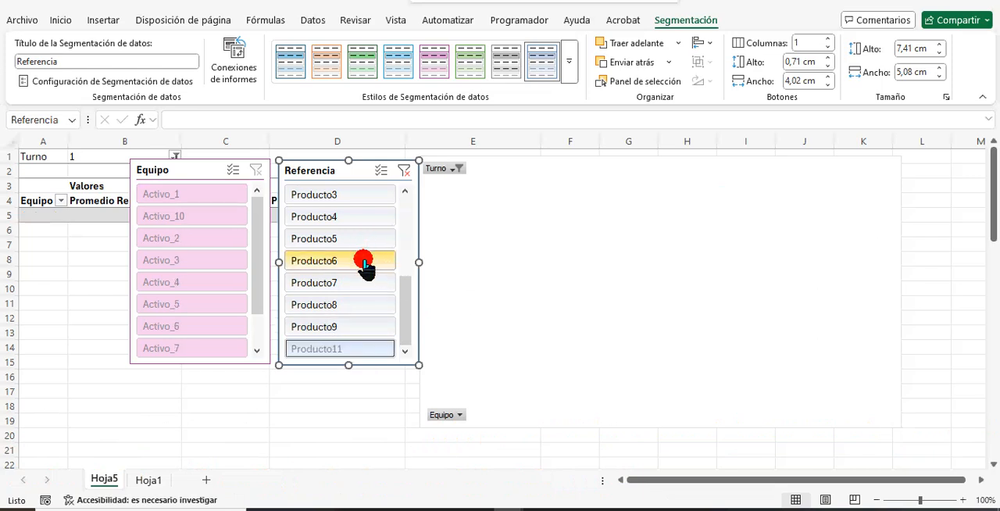
Try multi-selection in the Referencia slicer by adding Producto1, Producto10 and Producto15, and clear the filter.
{"action": "left_click", "coordinate": [410, 209]}
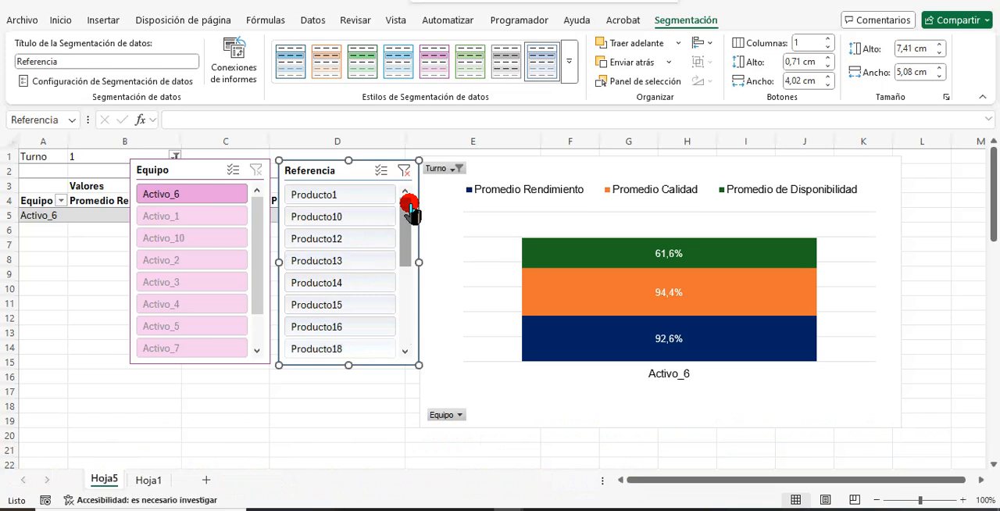
{"action": "left_click", "coordinate": [381, 170]}
{"action": "left_click", "coordinate": [349, 195]}
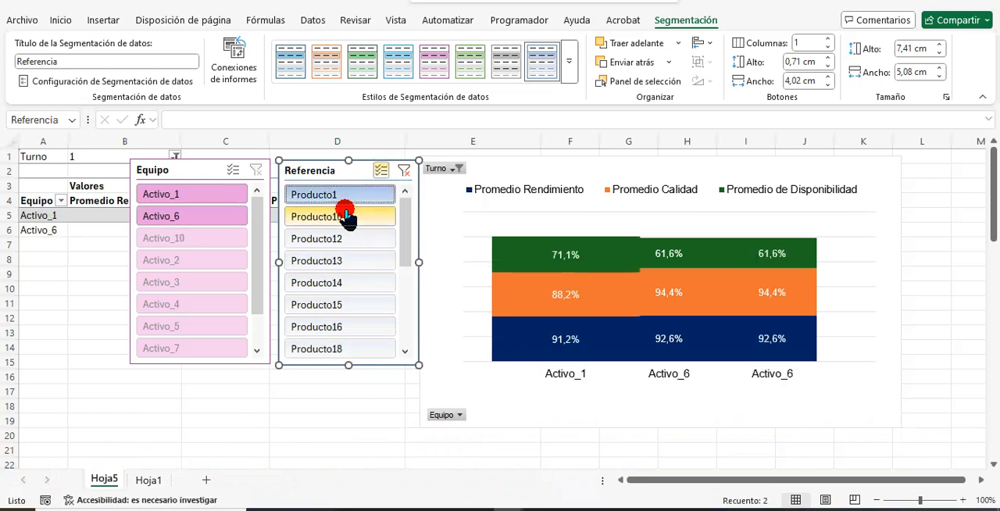
{"action": "left_click", "coordinate": [347, 221]}
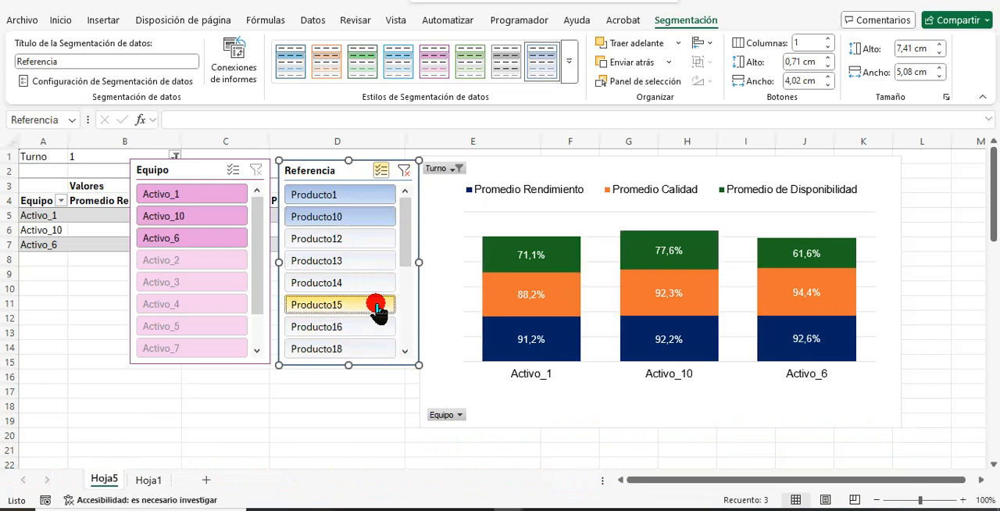
{"action": "left_click", "coordinate": [404, 330]}
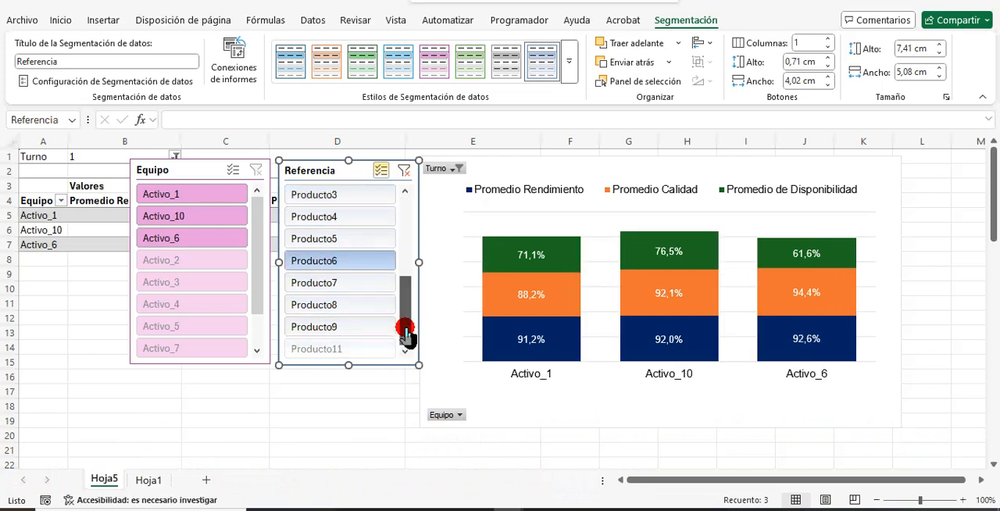
{"action": "left_click", "coordinate": [403, 171]}
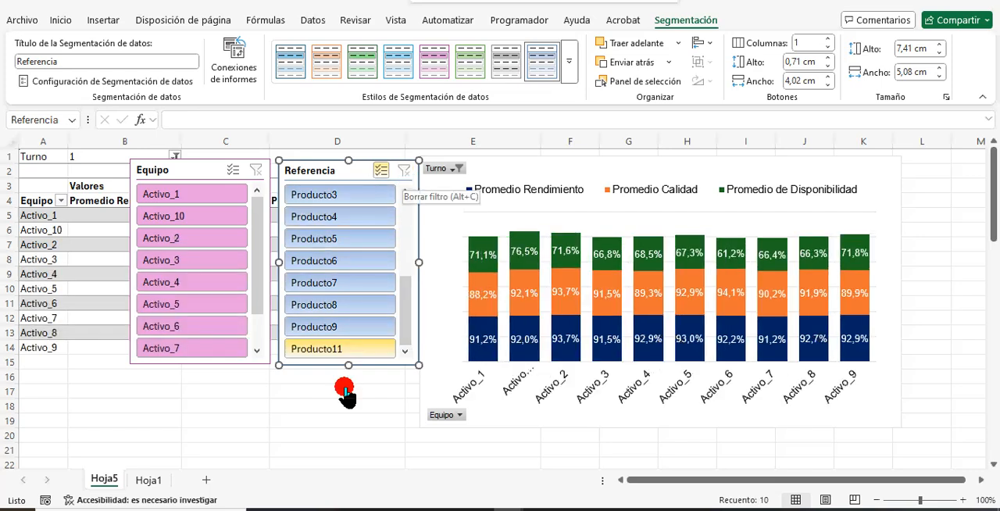
{"action": "left_click", "coordinate": [404, 219]}
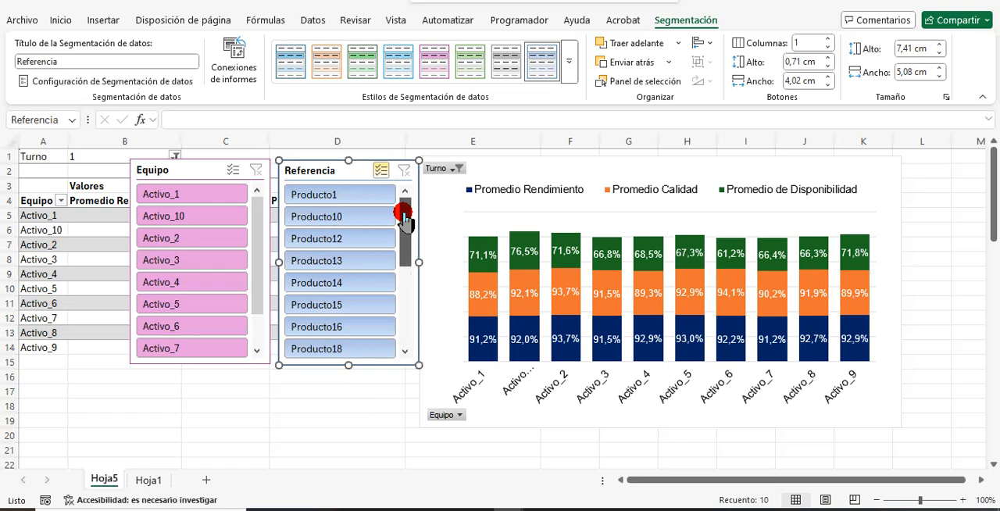
Filter the chart to Activo_10 in the Equipo slicer and add Activo_8 with multi-selection enabled.
{"action": "left_click", "coordinate": [202, 218]}
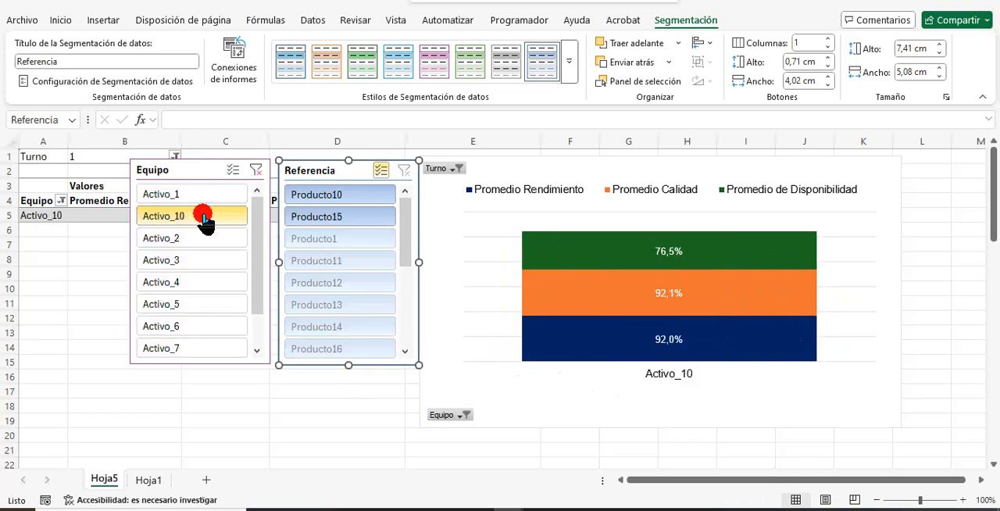
{"action": "left_click", "coordinate": [232, 170]}
{"action": "scroll", "coordinate": [255, 342], "scroll_direction": "down", "scroll_amount": 1}
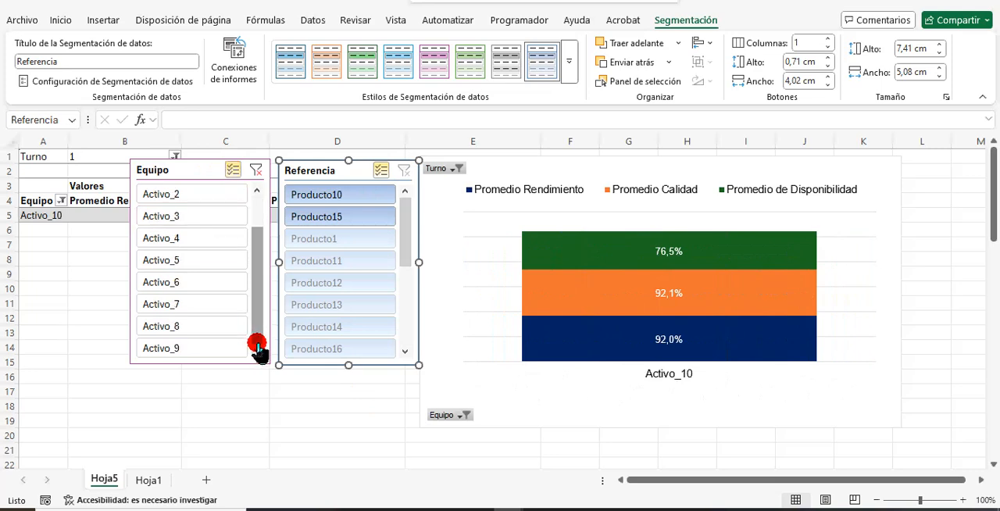
{"action": "left_click", "coordinate": [198, 329]}
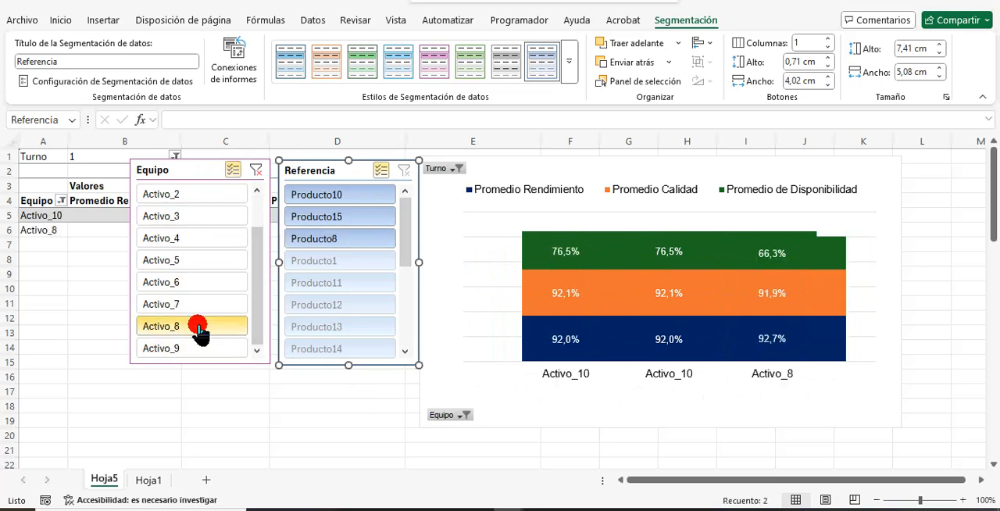
Add Activo_6 to the Equipo slicer selection and clear the slicer's filter.
{"action": "left_click", "coordinate": [187, 279]}
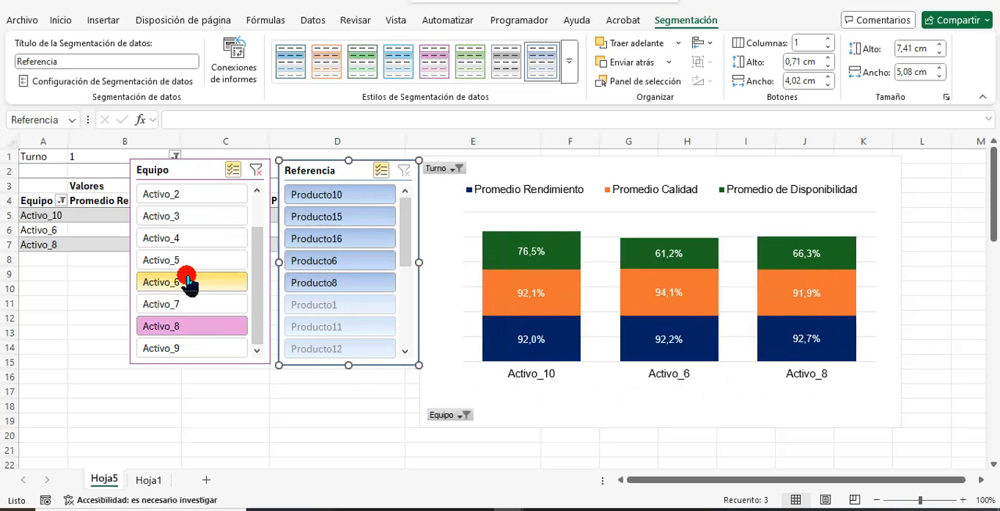
{"action": "left_click", "coordinate": [254, 174]}
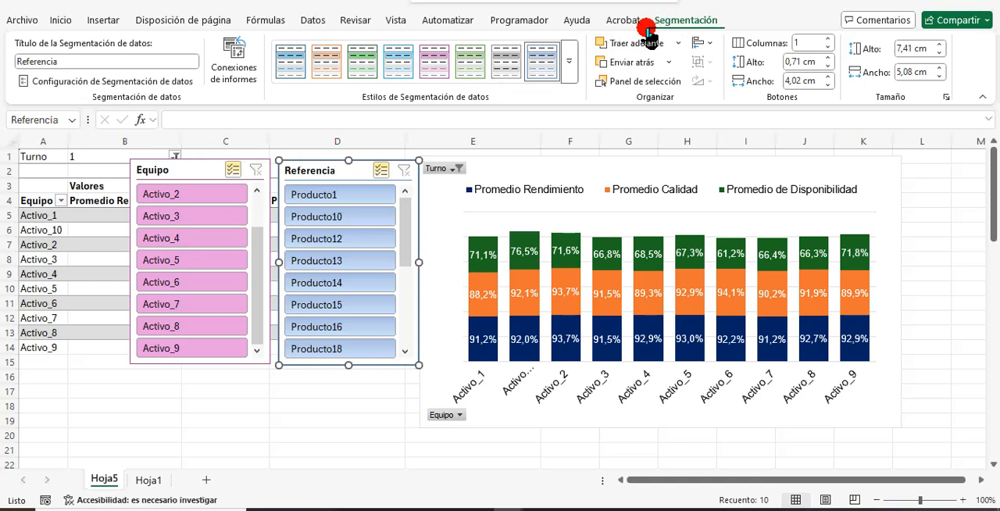
Insert a timeline for the Fecha field from the pivot chart and place it below the Equipo and Referencia slicers.
{"action": "left_click", "coordinate": [550, 169]}
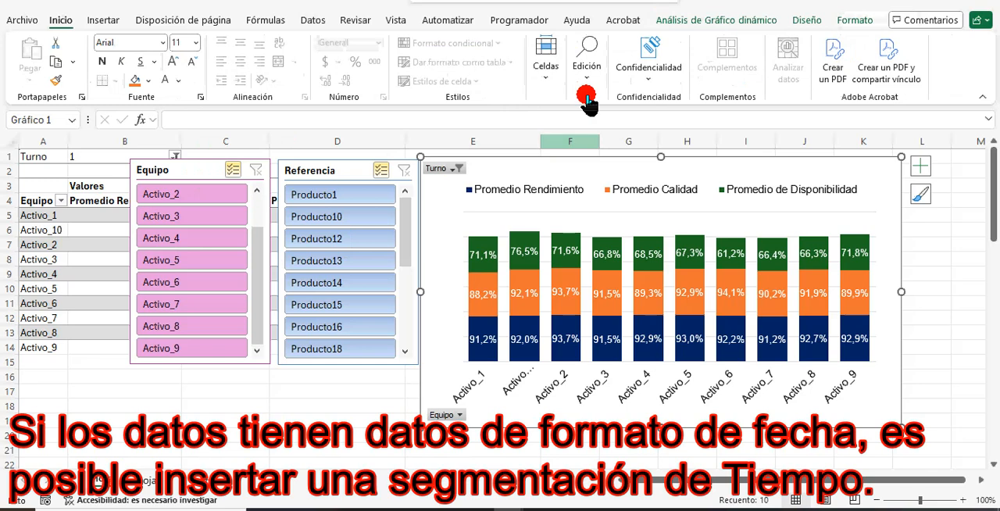
{"action": "left_click", "coordinate": [722, 21]}
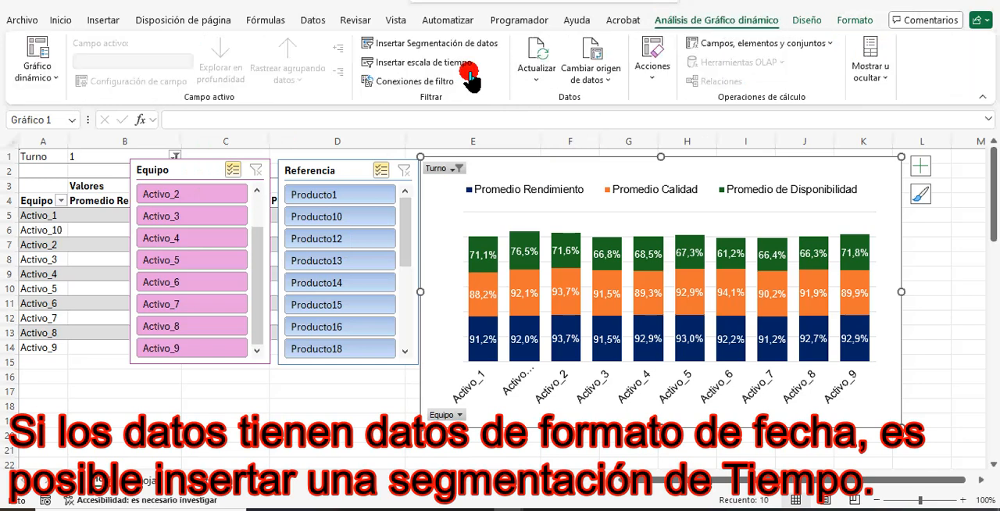
{"action": "left_click", "coordinate": [442, 64]}
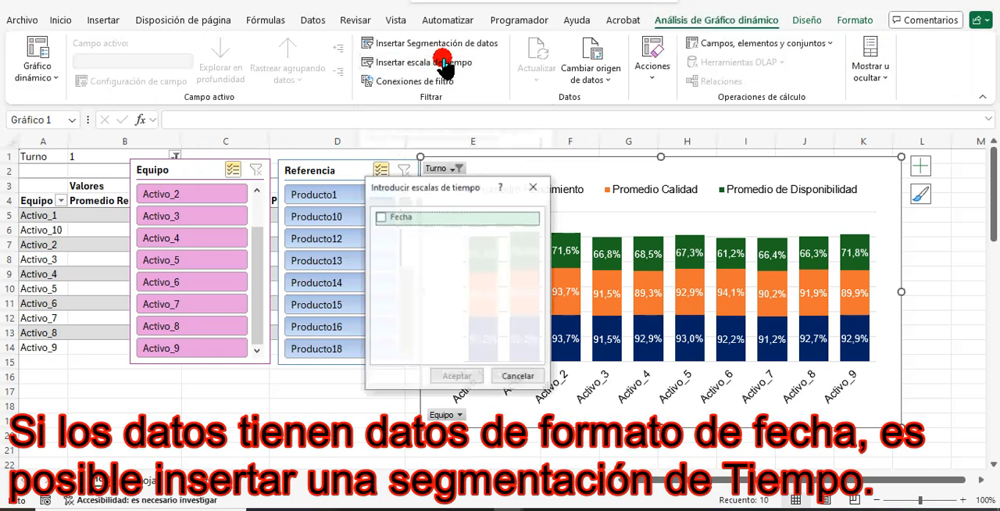
{"action": "left_click", "coordinate": [380, 220]}
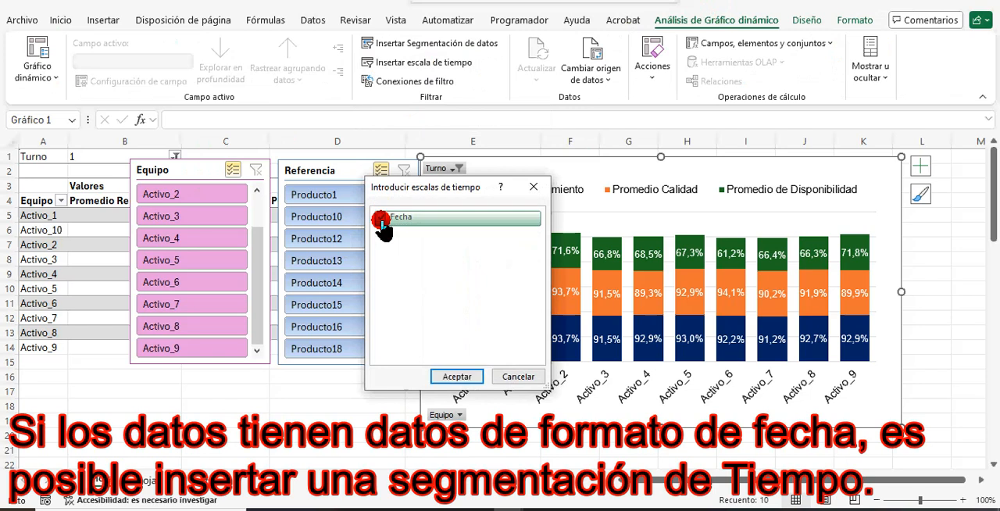
{"action": "left_click", "coordinate": [458, 380]}
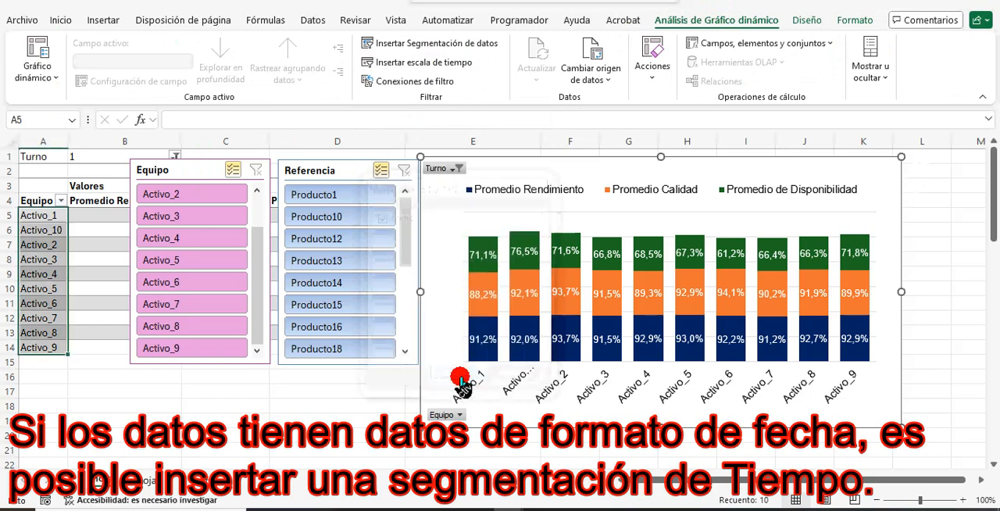
{"action": "left_click_drag", "start_coordinate": [477, 273], "coordinate": [145, 353]}
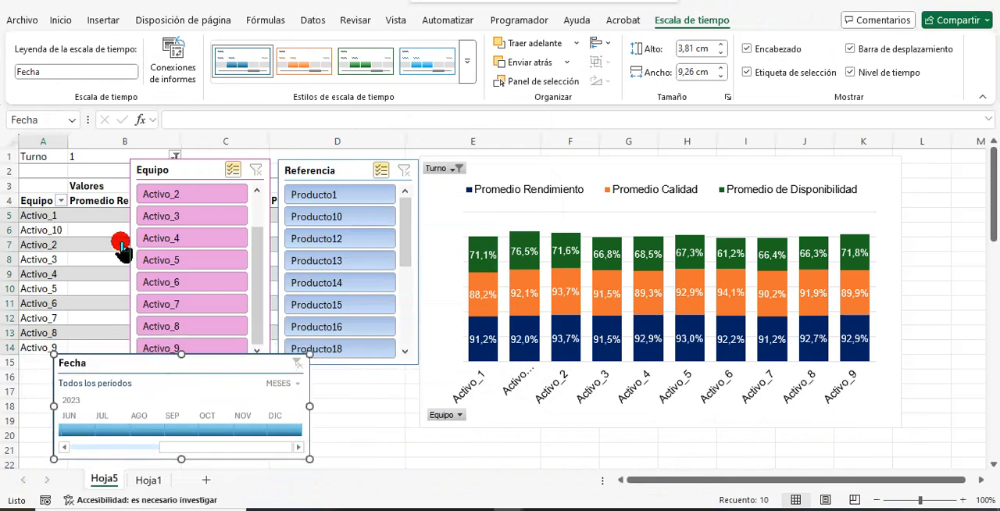
Arrange the Equipo slicer in 2 columns and resize it to about 5,21 cm high by 6,83 cm wide.
{"action": "left_click", "coordinate": [183, 172]}
{"action": "left_click", "coordinate": [702, 17]}
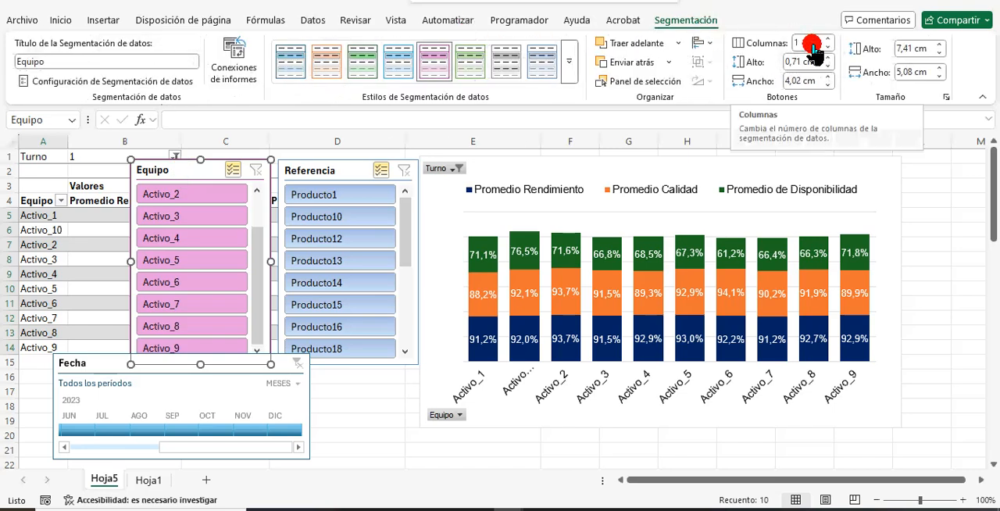
{"action": "left_click", "coordinate": [812, 43]}
{"action": "key", "text": "Up"}
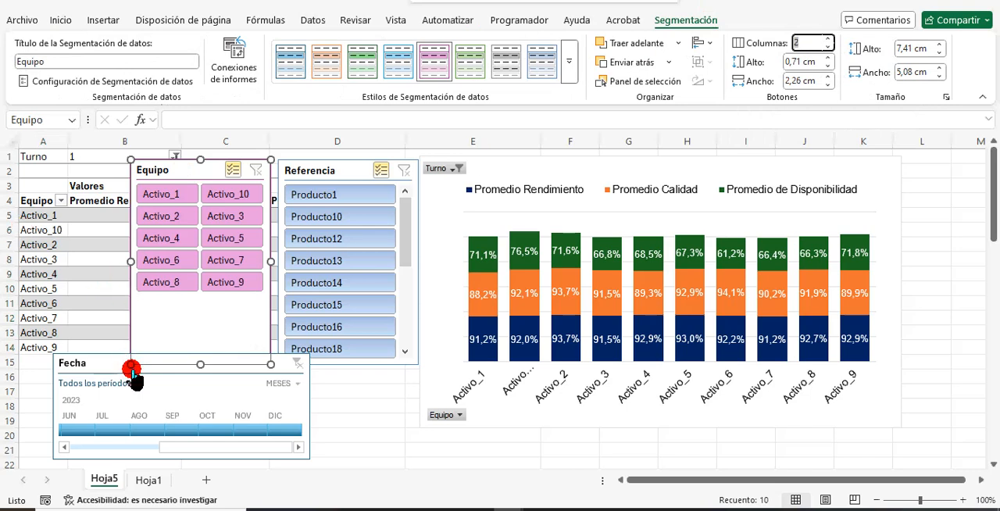
{"action": "left_click_drag", "start_coordinate": [129, 364], "coordinate": [40, 304]}
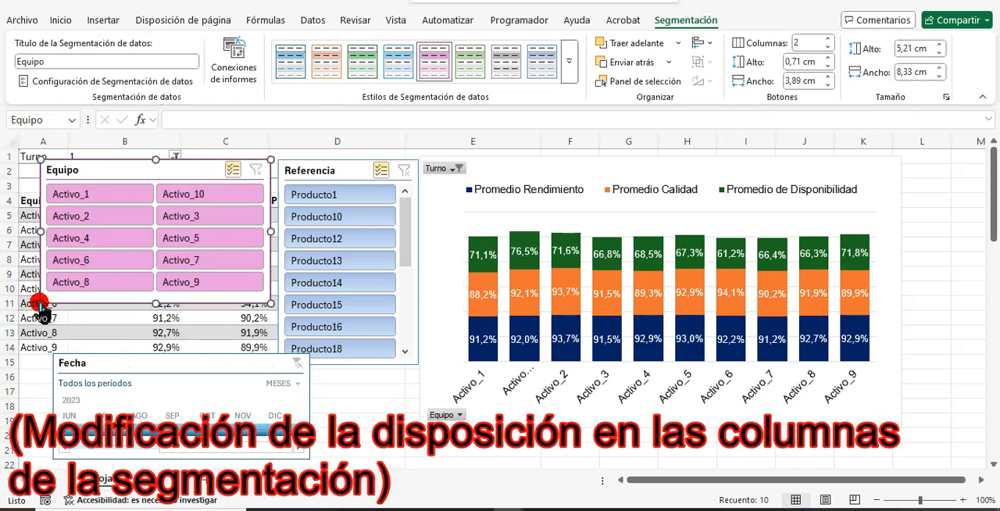
{"action": "left_click_drag", "start_coordinate": [271, 234], "coordinate": [228, 231]}
Arrange the Referencia slicer in 2 columns and resize it to about 5,08 cm high by 6,62 cm wide.
{"action": "left_click", "coordinate": [345, 174]}
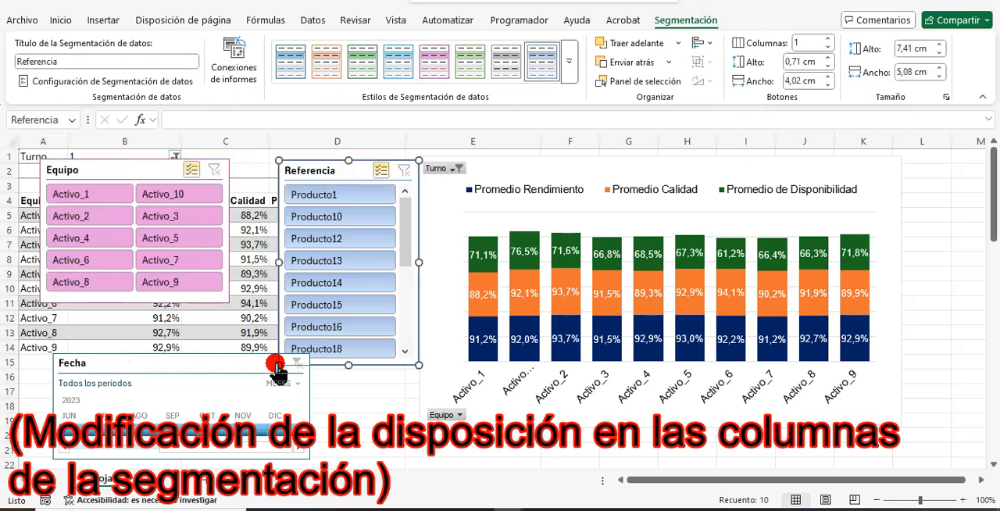
{"action": "left_click_drag", "start_coordinate": [277, 364], "coordinate": [245, 300]}
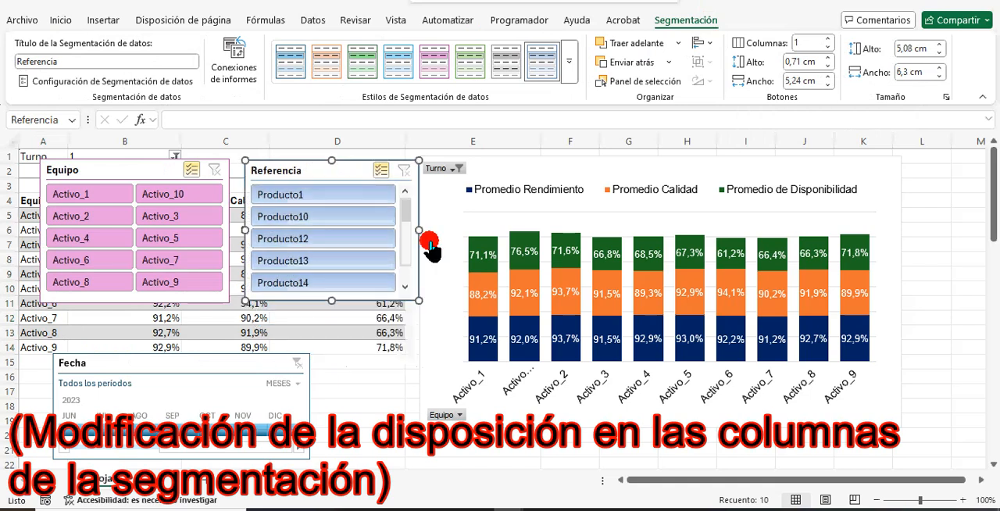
{"action": "left_click", "coordinate": [826, 40]}
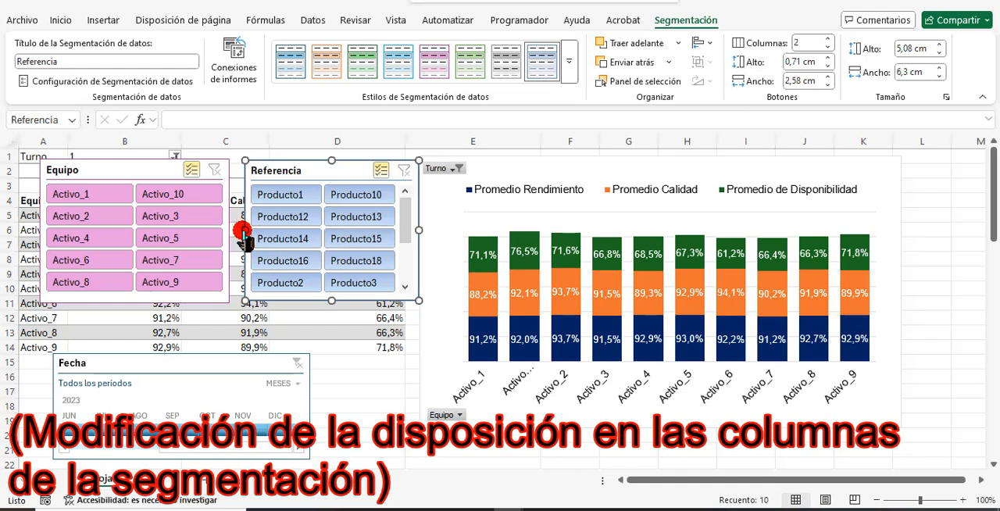
{"action": "left_click_drag", "start_coordinate": [244, 232], "coordinate": [236, 229]}
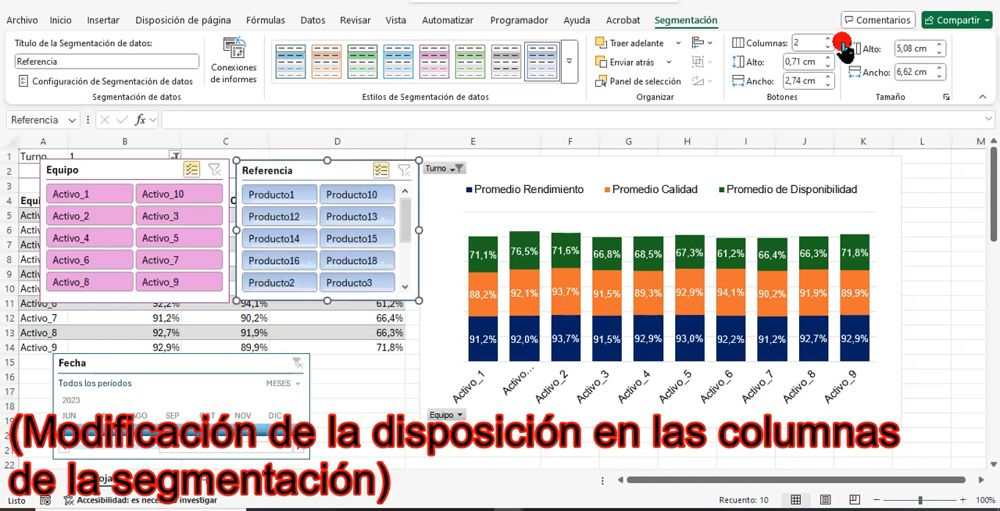
Set the Referencia slicer's height to 5,5 cm and its width to 7 cm.
{"action": "left_click", "coordinate": [899, 53]}
{"action": "key", "text": "Up"}
{"action": "key", "text": "Up"}
{"action": "key", "text": "Up"}
{"action": "key", "text": "Up"}
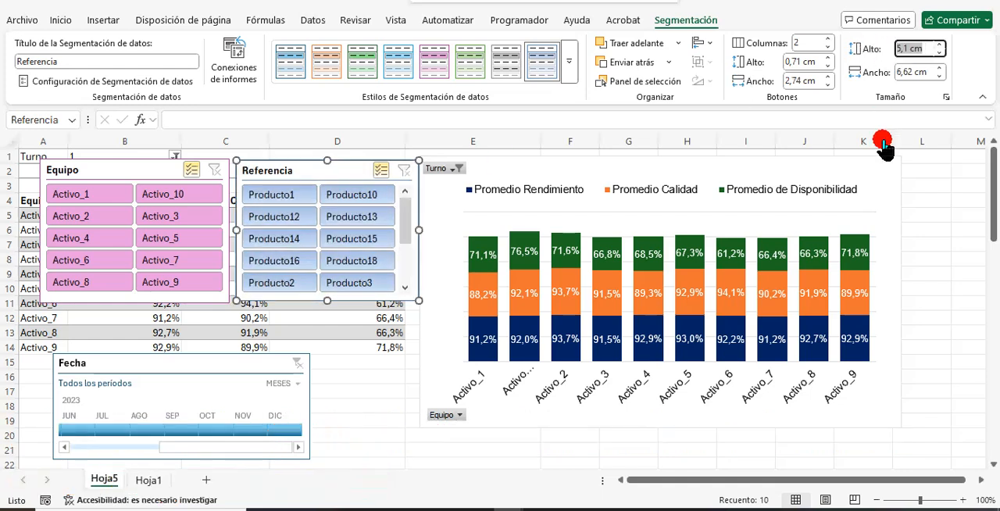
{"action": "key", "text": "Up"}
{"action": "left_click", "coordinate": [937, 71]}
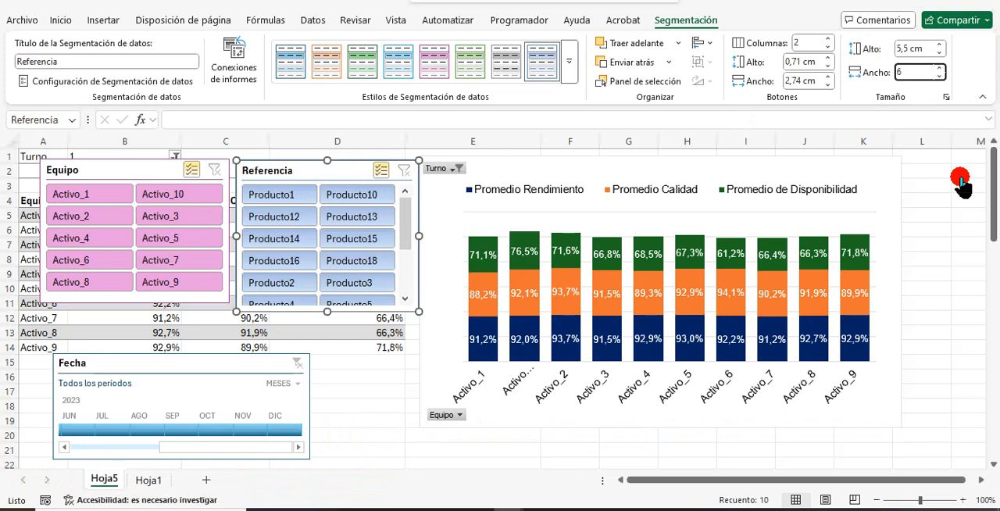
{"action": "type", "text": "7"}
{"action": "key", "text": "Return"}
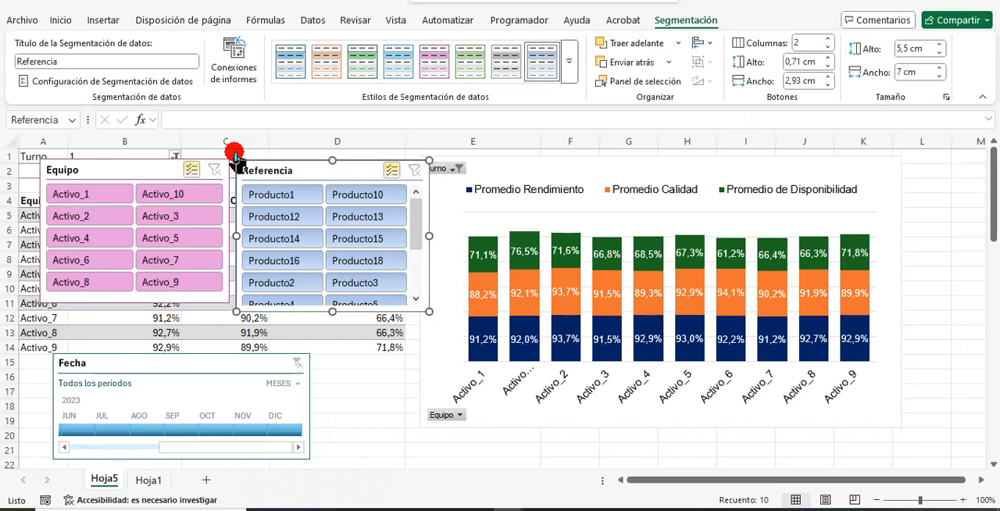
Set the Equipo slicer to 5,5 cm high and 7 cm wide, and shift it slightly away from the Referencia slicer.
{"action": "left_click", "coordinate": [138, 179]}
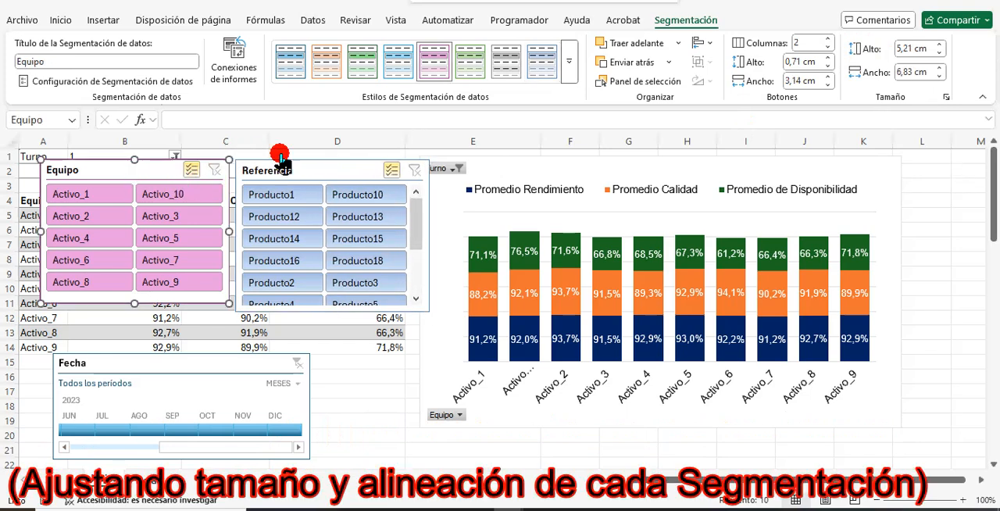
{"action": "type", "text": "5,5"}
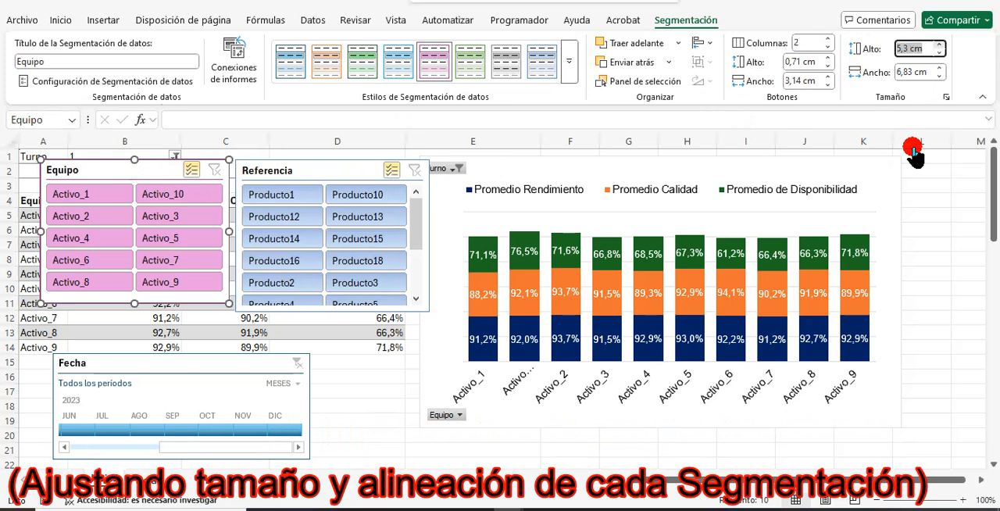
{"action": "key", "text": "Return"}
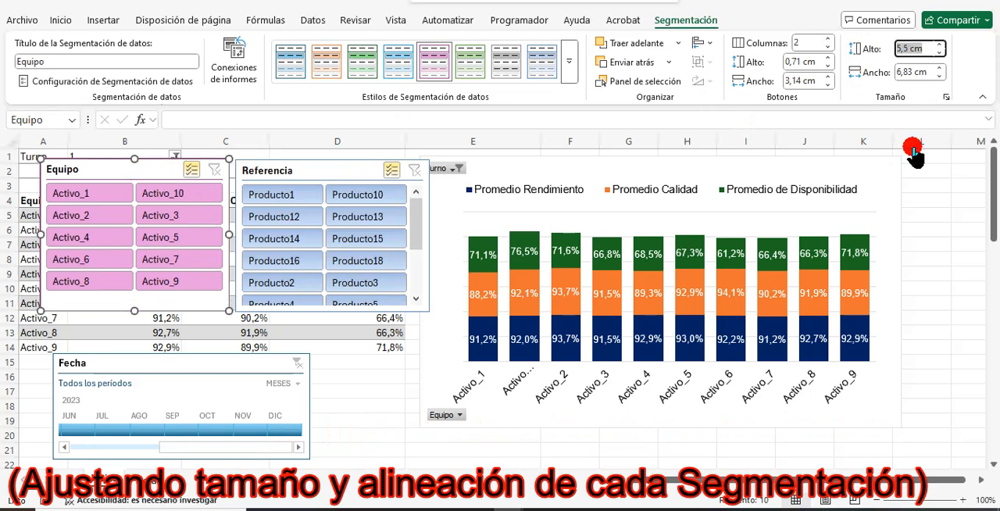
{"action": "left_click", "coordinate": [911, 74]}
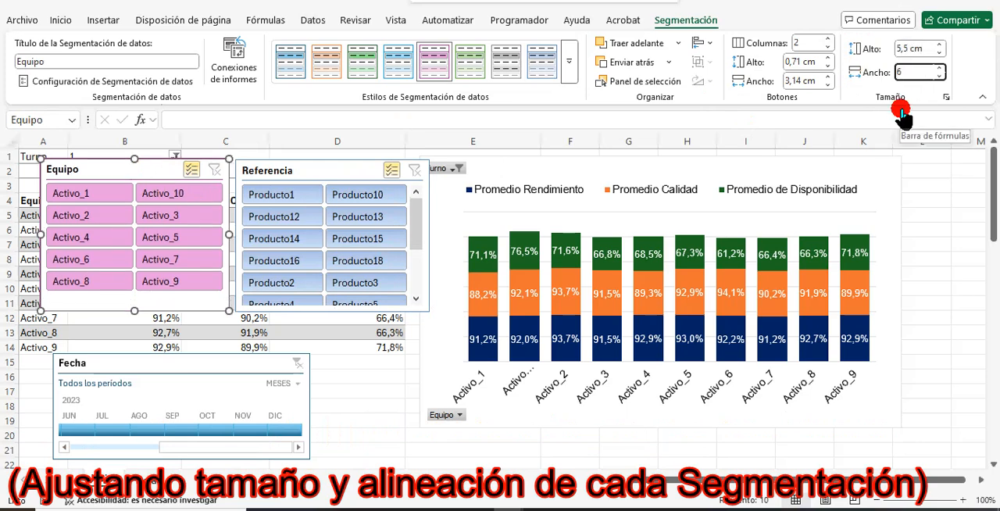
{"action": "type", "text": "7"}
{"action": "key", "text": "Return"}
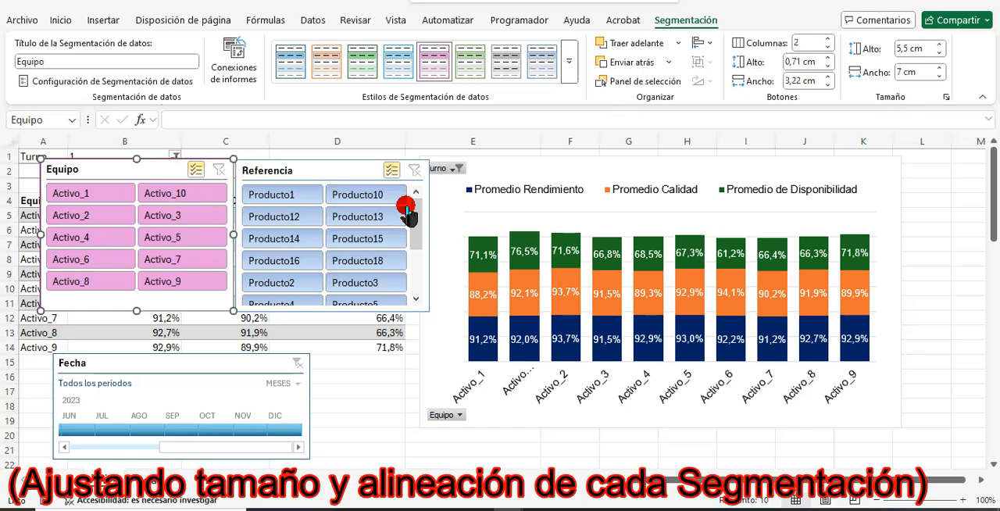
{"action": "left_click_drag", "start_coordinate": [102, 184], "coordinate": [97, 189]}
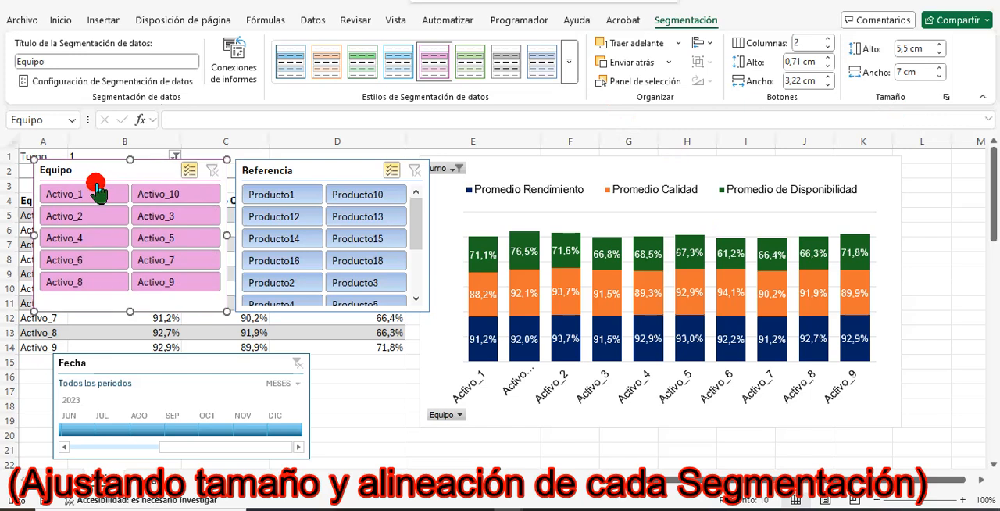
Move the Fecha timeline directly beneath the slicers and size it to 4 cm high and 14 cm wide.
{"action": "left_click_drag", "start_coordinate": [140, 359], "coordinate": [122, 333]}
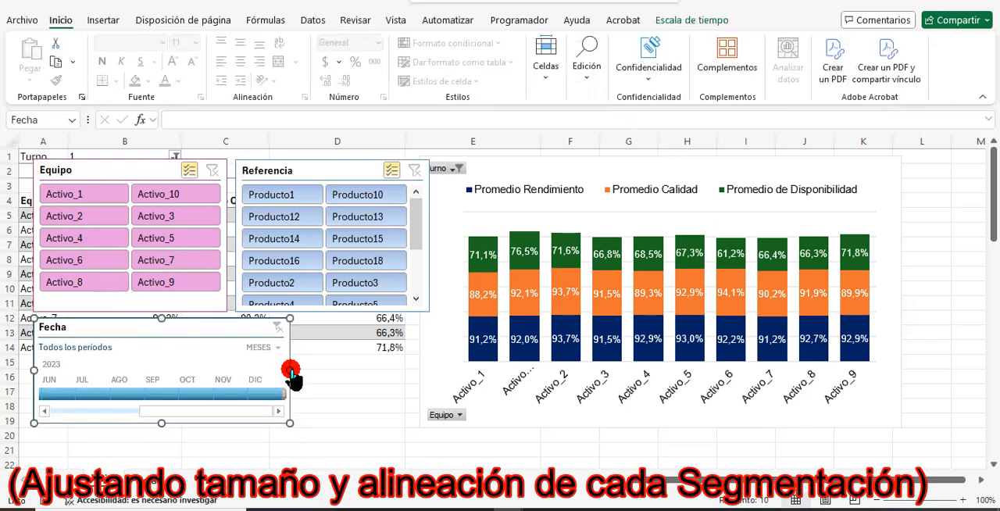
{"action": "left_click_drag", "start_coordinate": [290, 372], "coordinate": [428, 362]}
{"action": "left_click", "coordinate": [691, 20]}
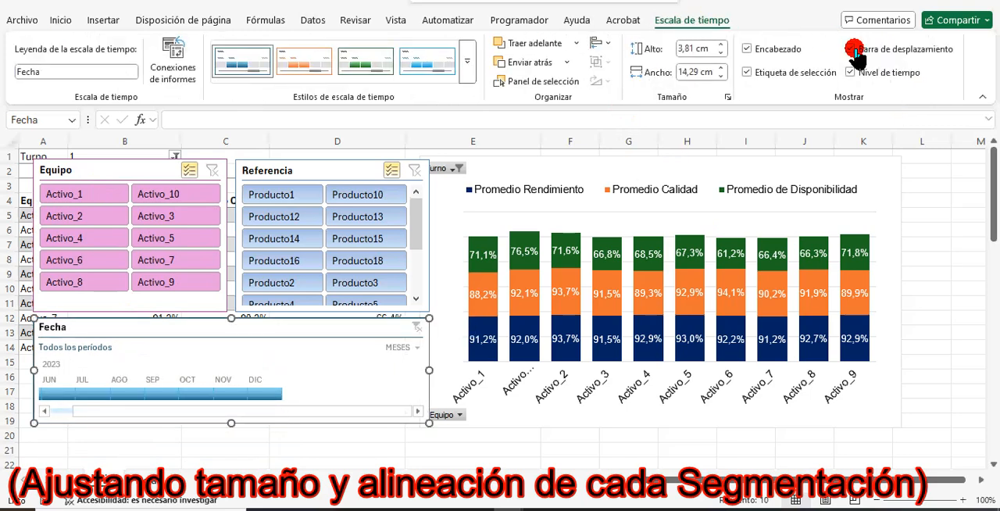
{"action": "left_click", "coordinate": [707, 48]}
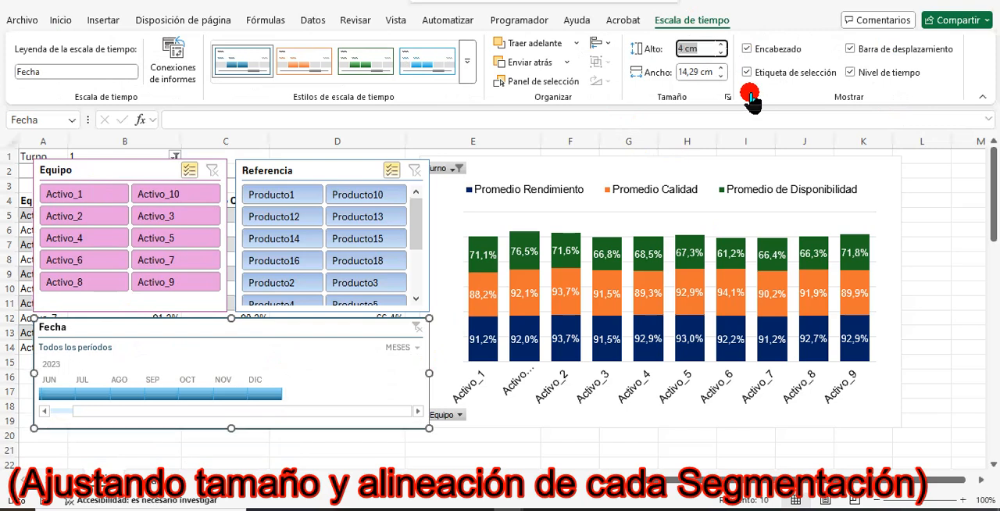
{"action": "left_click", "coordinate": [695, 72]}
{"action": "type", "text": "14,1"}
{"action": "key", "text": "Return"}
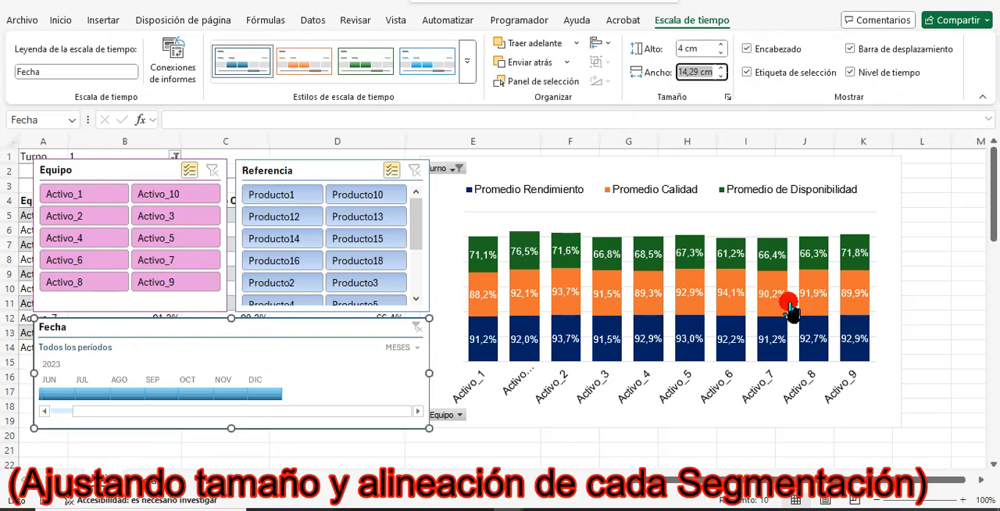
{"action": "type", "text": "14"}
{"action": "key", "text": "Return"}
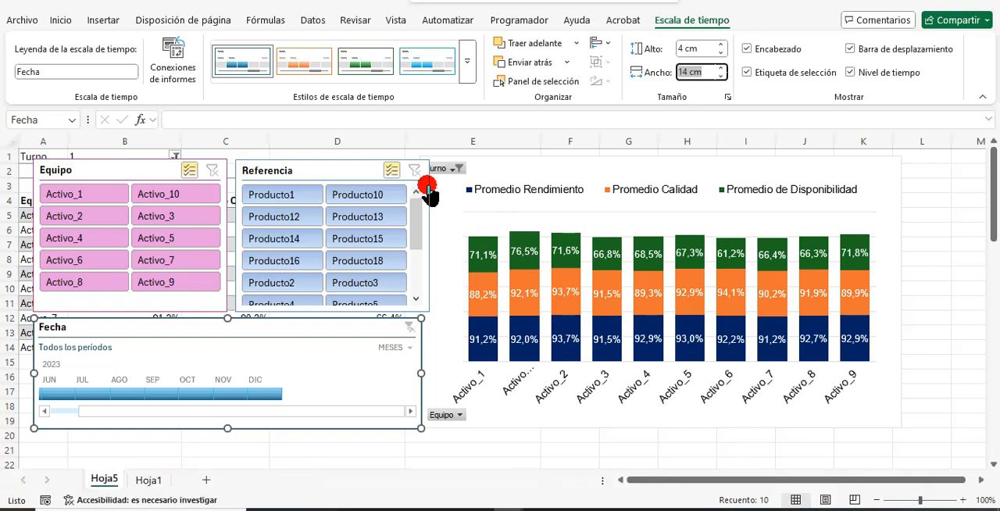
Align the top edges of the pivot chart, the Referencia slicer and the Equipo slicer.
{"action": "left_click", "coordinate": [521, 170]}
{"action": "left_click", "coordinate": [324, 167], "text": "ctrl"}
{"action": "left_click", "coordinate": [144, 169], "text": "ctrl"}
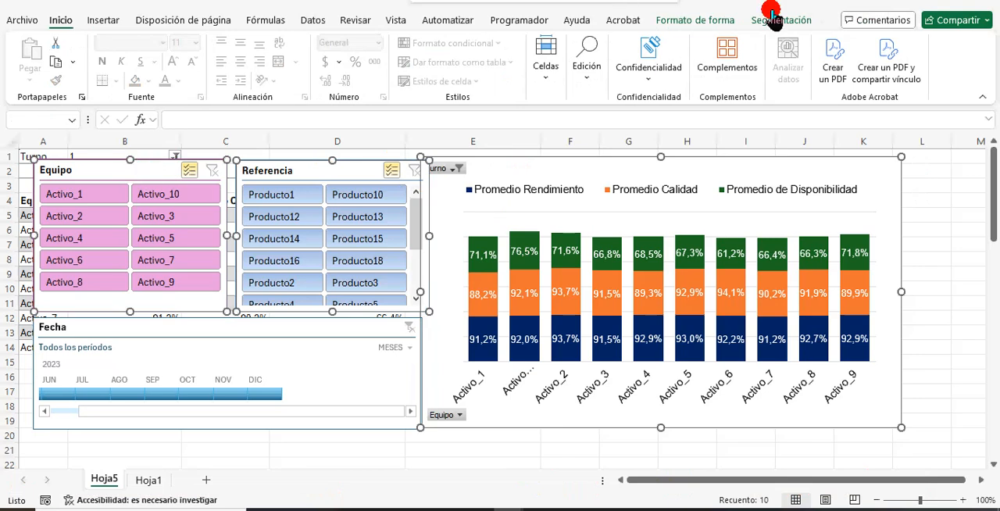
{"action": "left_click", "coordinate": [717, 21]}
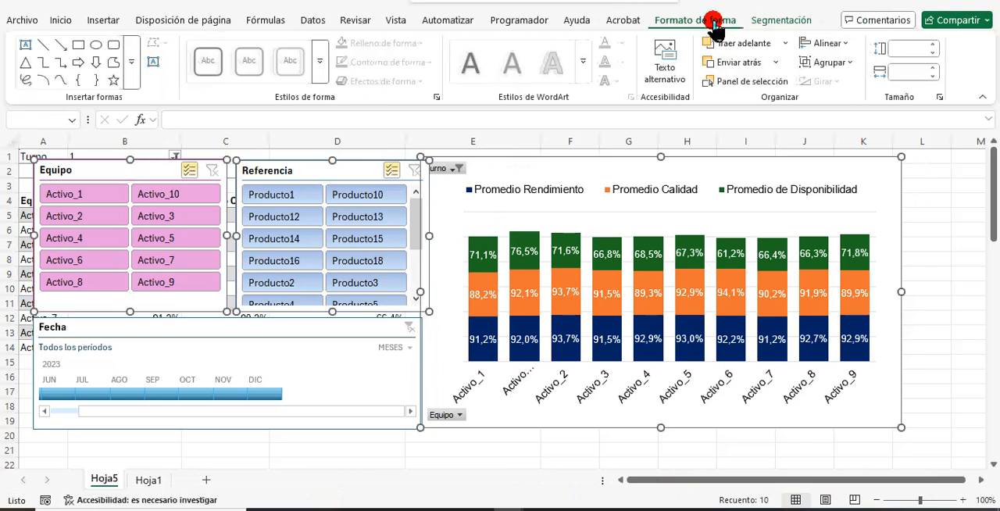
{"action": "left_click", "coordinate": [826, 46]}
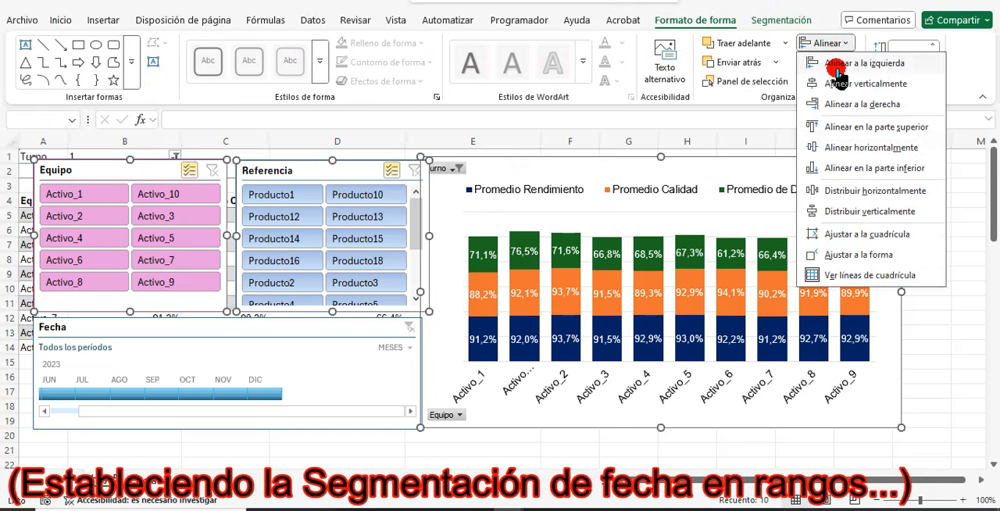
{"action": "left_click", "coordinate": [847, 128]}
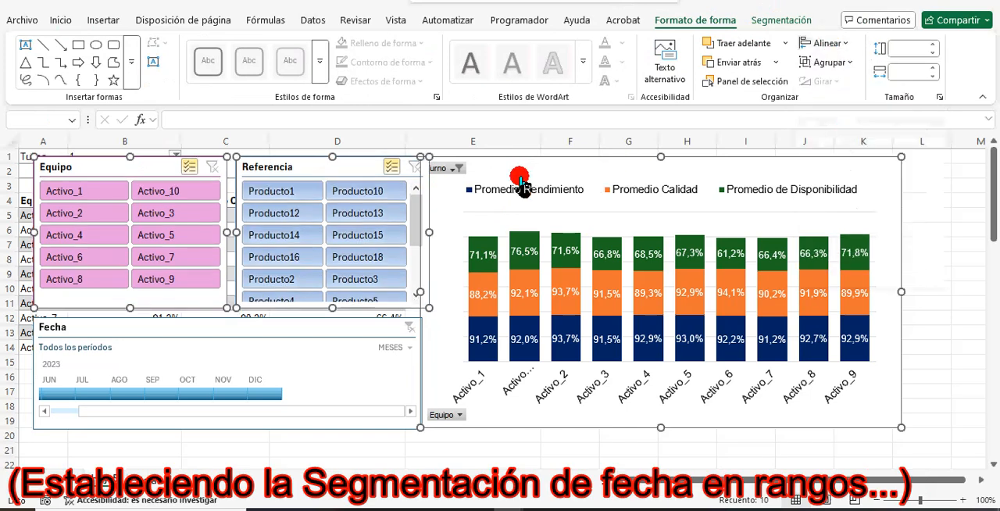
Filter the pivot chart by single months on the Fecha timeline, first July 2023 and after that September 2023.
{"action": "left_click", "coordinate": [310, 334]}
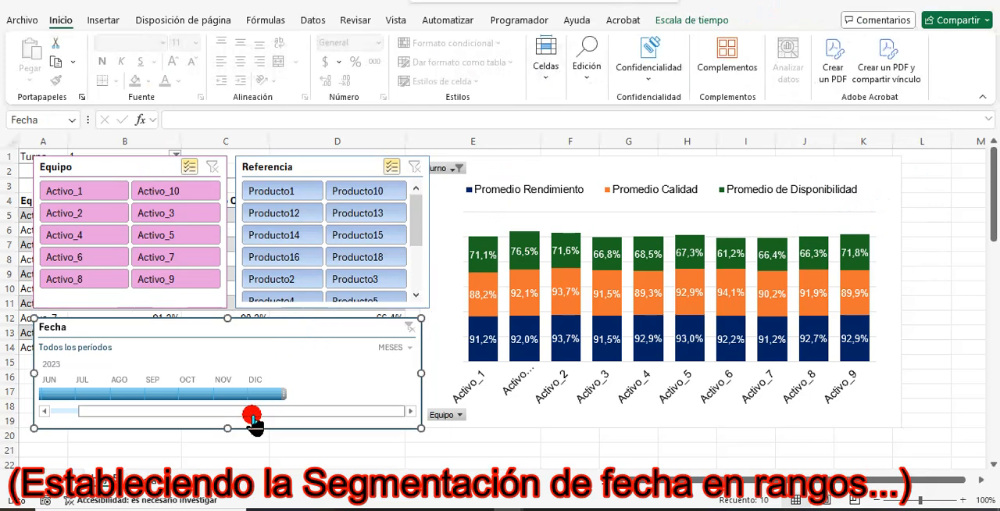
{"action": "left_click_drag", "start_coordinate": [183, 415], "coordinate": [94, 416]}
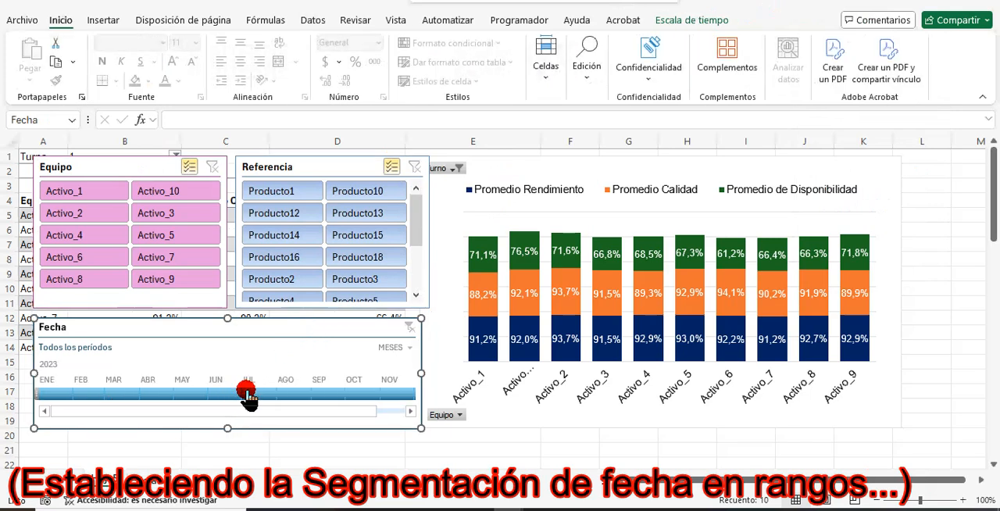
{"action": "left_click", "coordinate": [273, 395]}
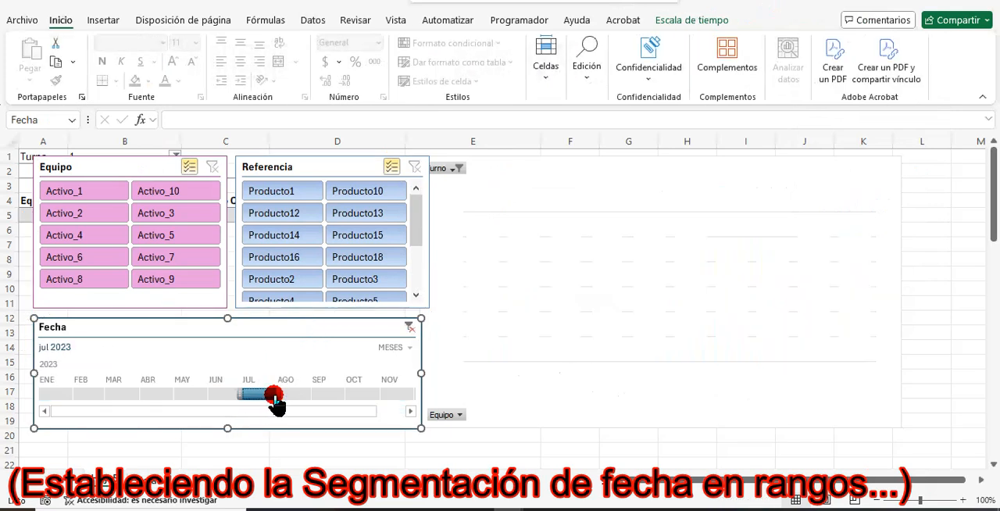
{"action": "left_click", "coordinate": [339, 396]}
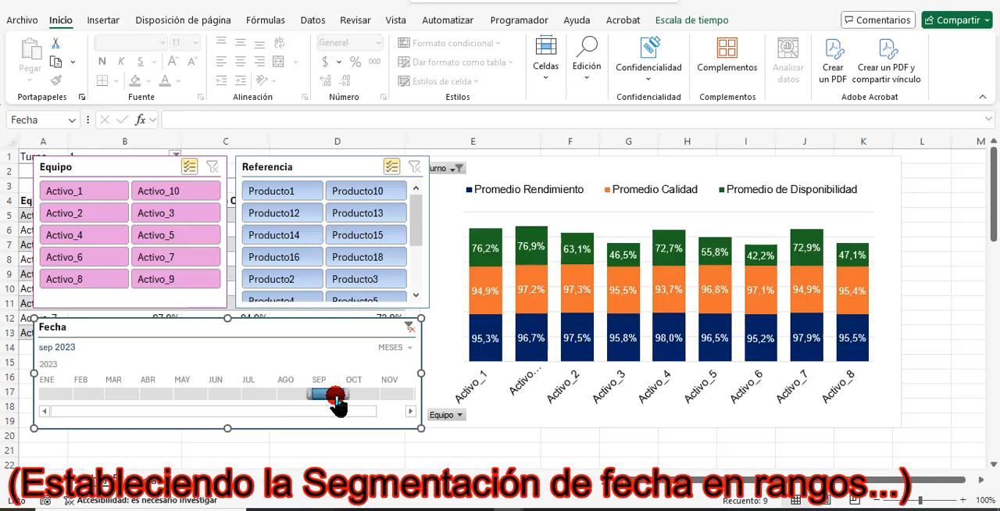
{"action": "left_click", "coordinate": [413, 413]}
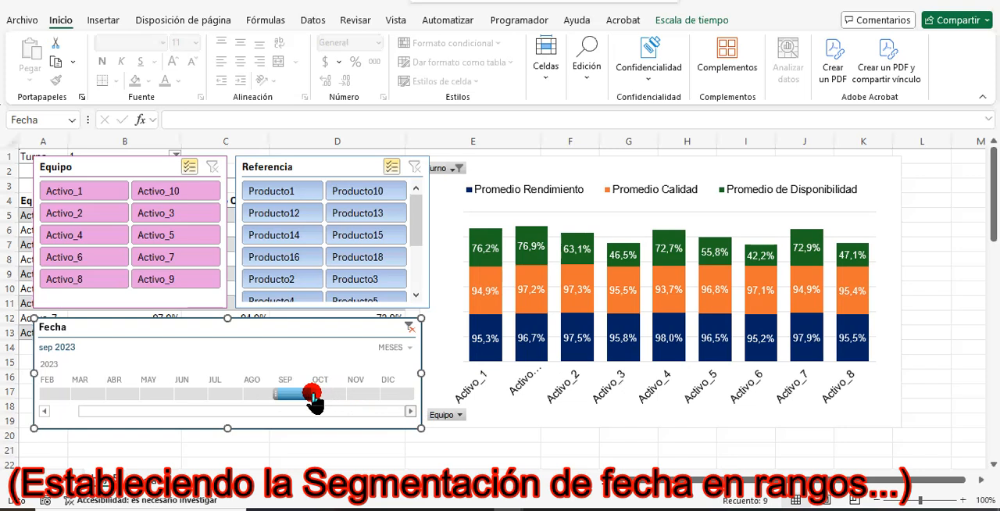
{"action": "mouse_move", "coordinate": [306, 398]}
{"action": "left_mouse_down"}
{"action": "mouse_move", "coordinate": [380, 392]}
{"action": "mouse_move", "coordinate": [297, 405]}
{"action": "left_mouse_up"}
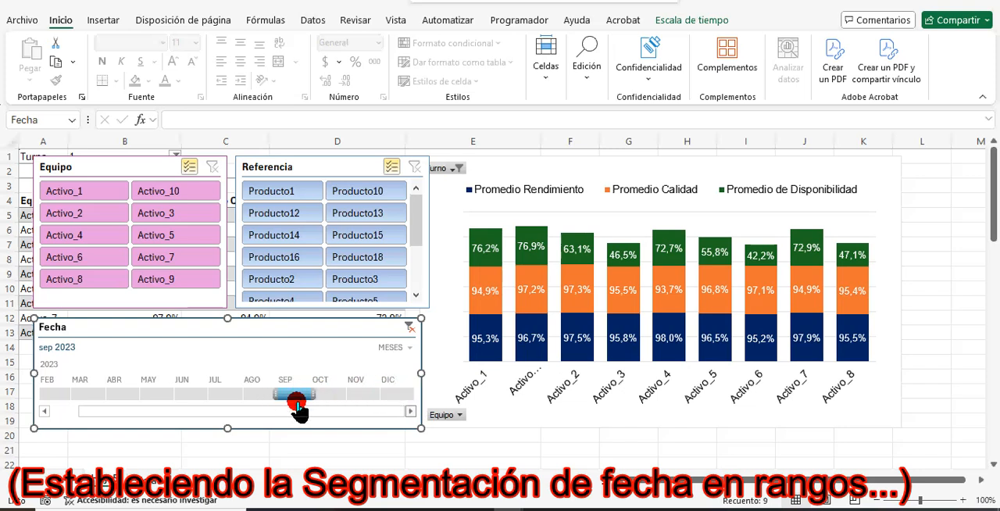
Select November 2023 on the Fecha timeline and extend the range to cover September through December 2023.
{"action": "left_click", "coordinate": [376, 400]}
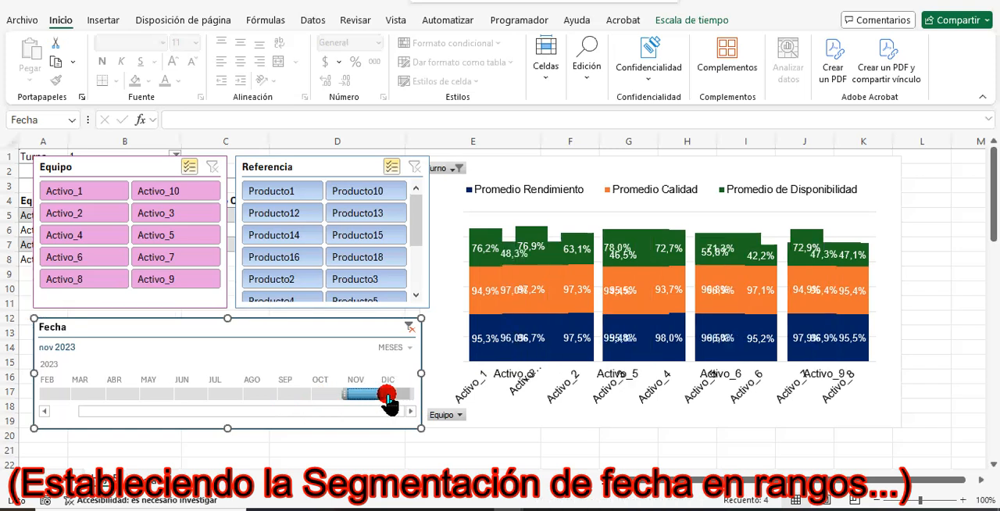
{"action": "left_click_drag", "start_coordinate": [344, 400], "coordinate": [281, 406]}
{"action": "left_click_drag", "start_coordinate": [384, 401], "coordinate": [420, 402]}
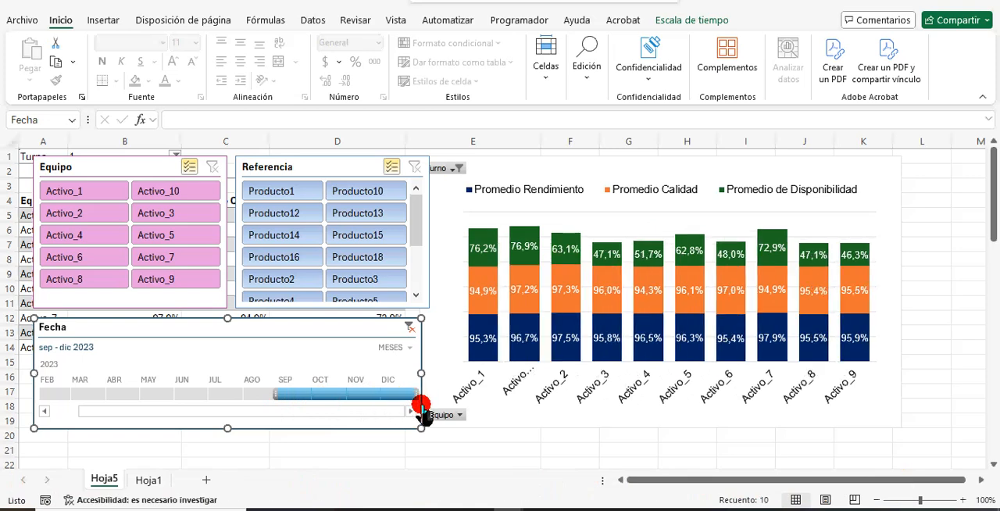
Shorten the Fecha timeline range to October through December 2023 and set its time level to TRIMESTRES.
{"action": "left_click_drag", "start_coordinate": [290, 397], "coordinate": [311, 399]}
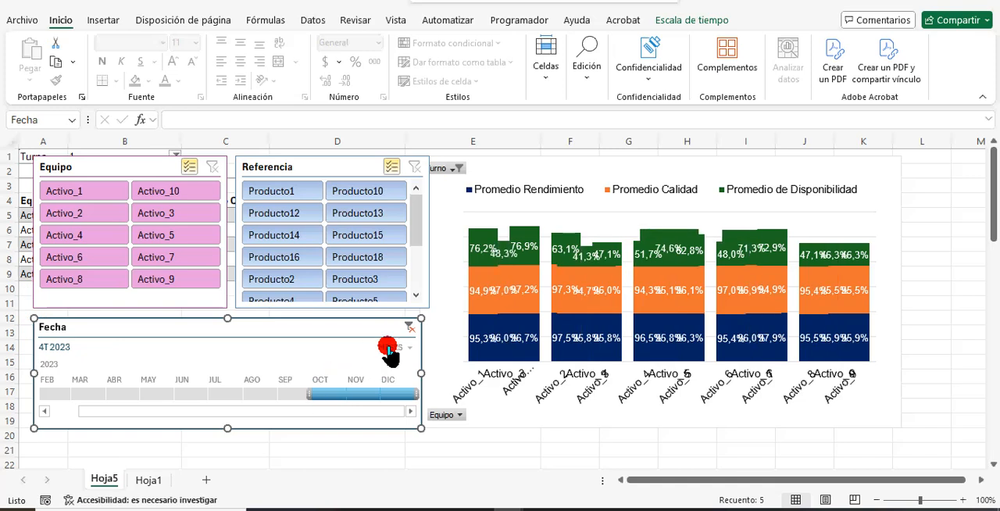
{"action": "left_click", "coordinate": [406, 348]}
{"action": "left_click", "coordinate": [412, 386]}
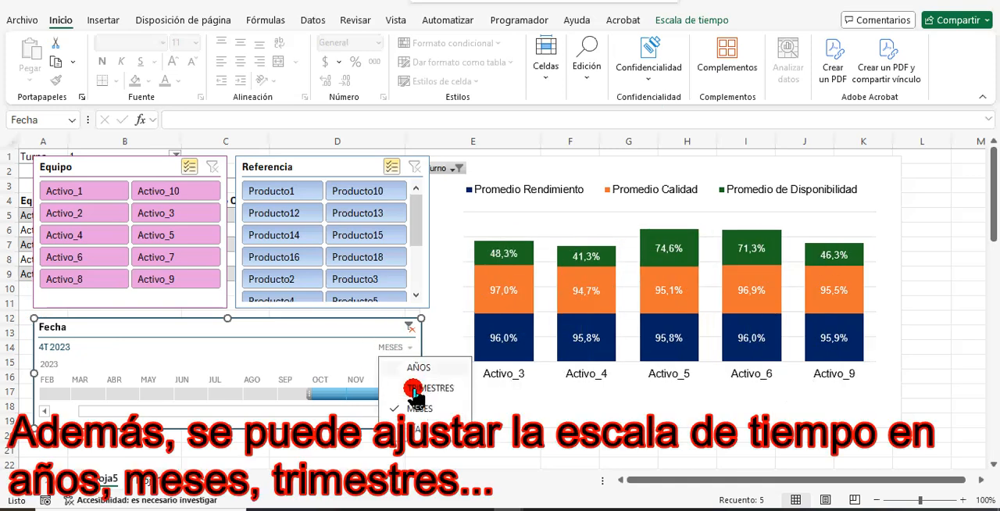
Set the Fecha timeline's time level to DÍAS and move the start of the selected range to 3 October 2023.
{"action": "left_click", "coordinate": [406, 349]}
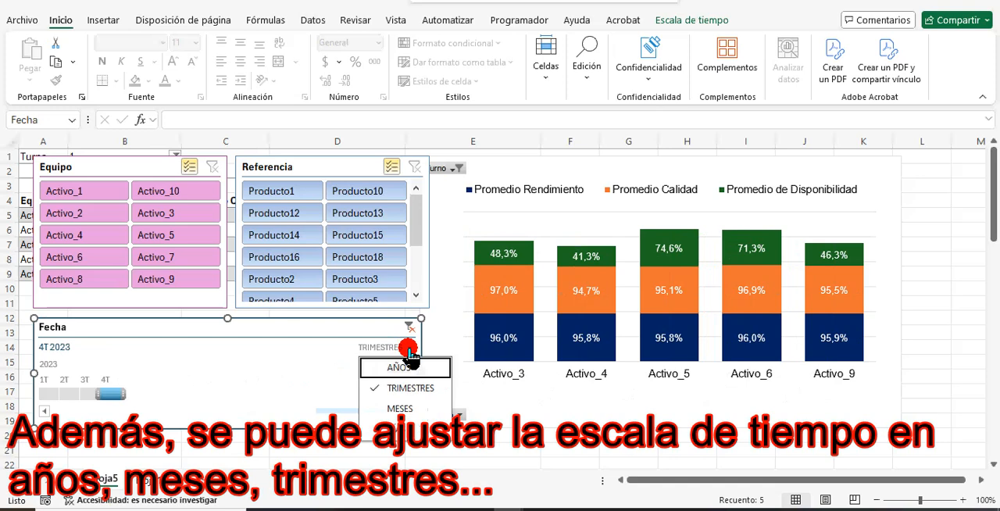
{"action": "left_click", "coordinate": [410, 426]}
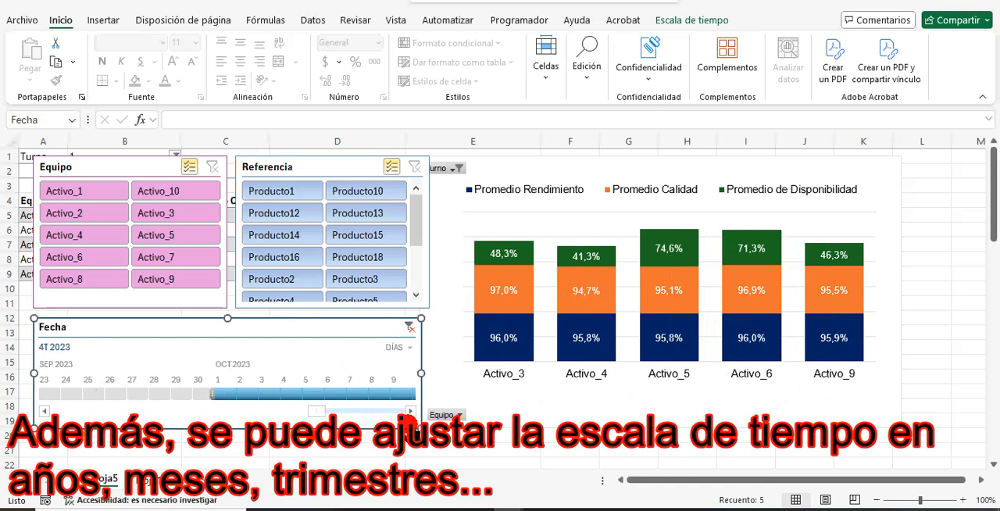
{"action": "left_click_drag", "start_coordinate": [213, 399], "coordinate": [256, 395]}
{"action": "left_click_drag", "start_coordinate": [312, 415], "coordinate": [204, 414]}
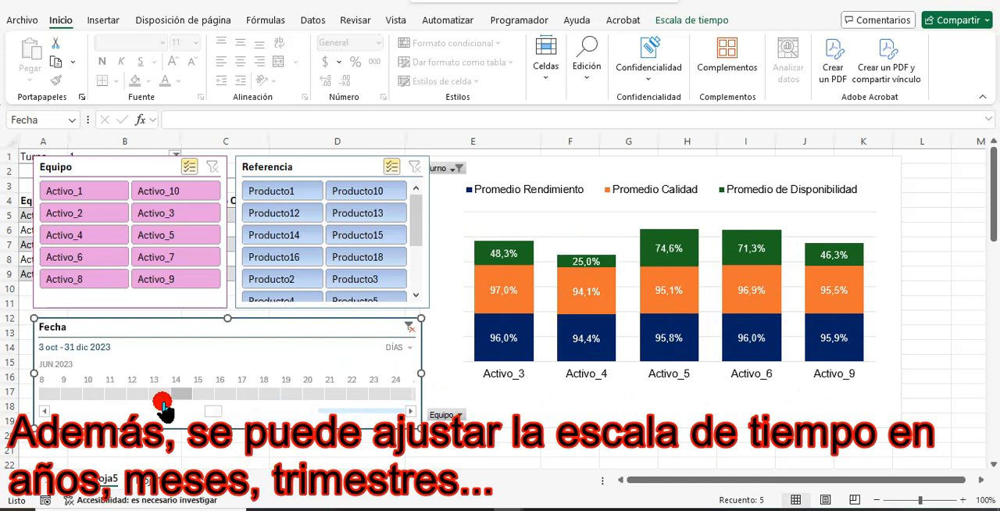
{"action": "left_click_drag", "start_coordinate": [207, 408], "coordinate": [287, 409]}
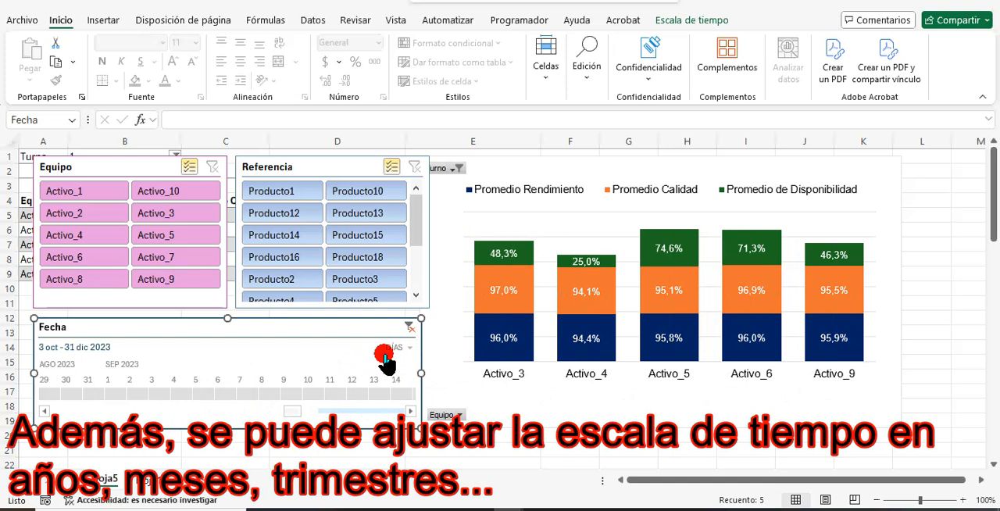
Switch the Fecha timeline's time level to AÑOS and from there back to MESES.
{"action": "left_click", "coordinate": [397, 348]}
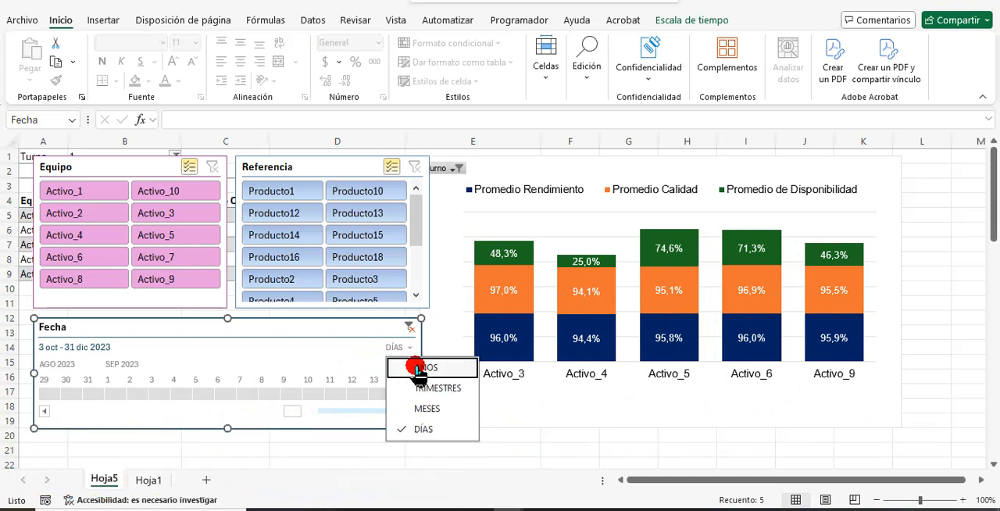
{"action": "left_click", "coordinate": [412, 367]}
{"action": "left_click", "coordinate": [405, 348]}
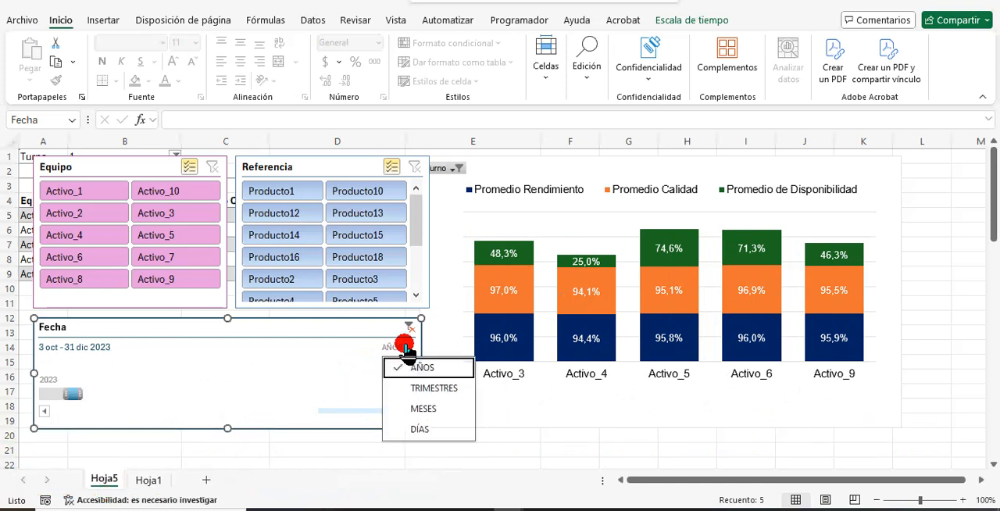
{"action": "left_click", "coordinate": [404, 406]}
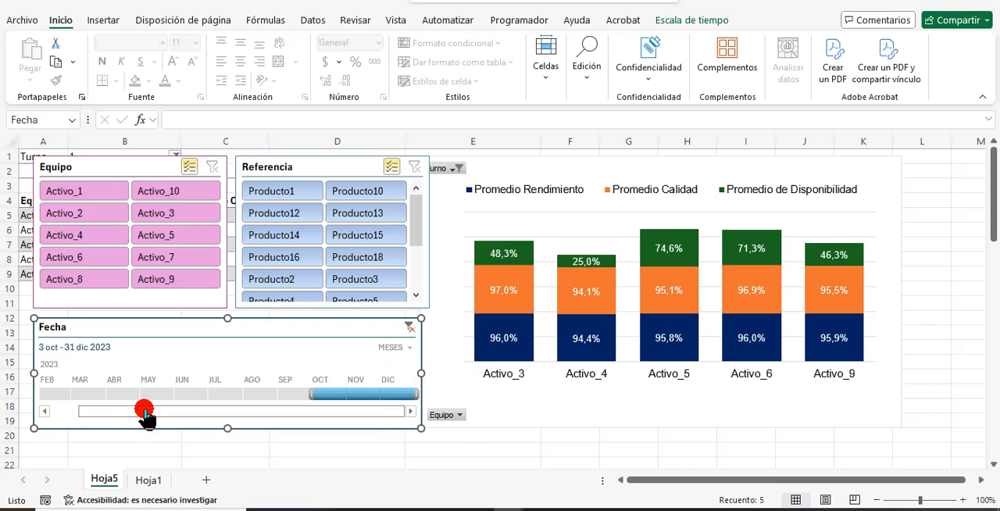
{"action": "left_click", "coordinate": [45, 411]}
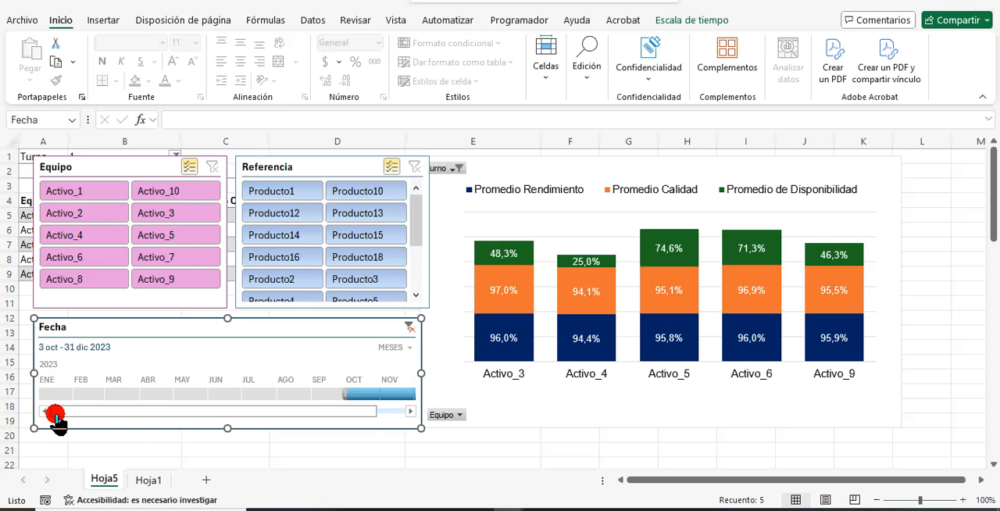
{"action": "left_click", "coordinate": [398, 411]}
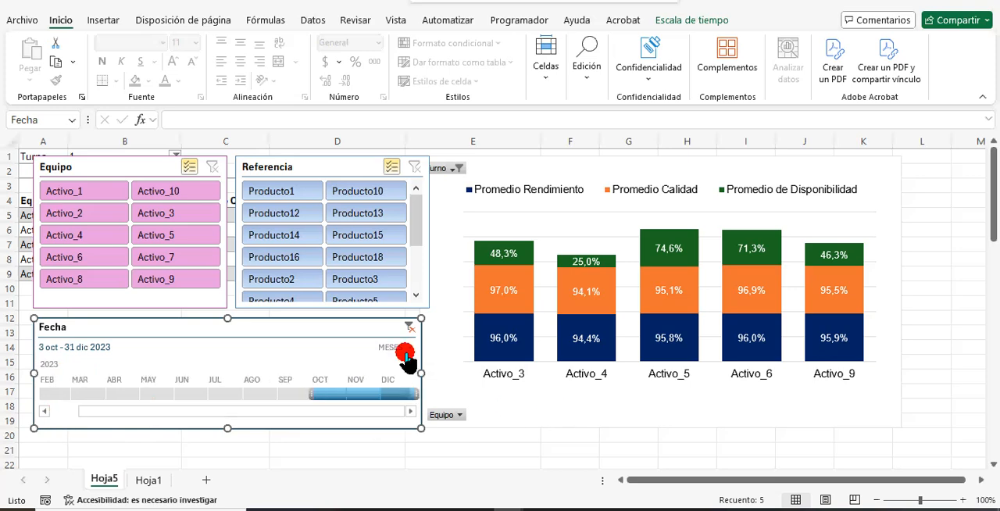